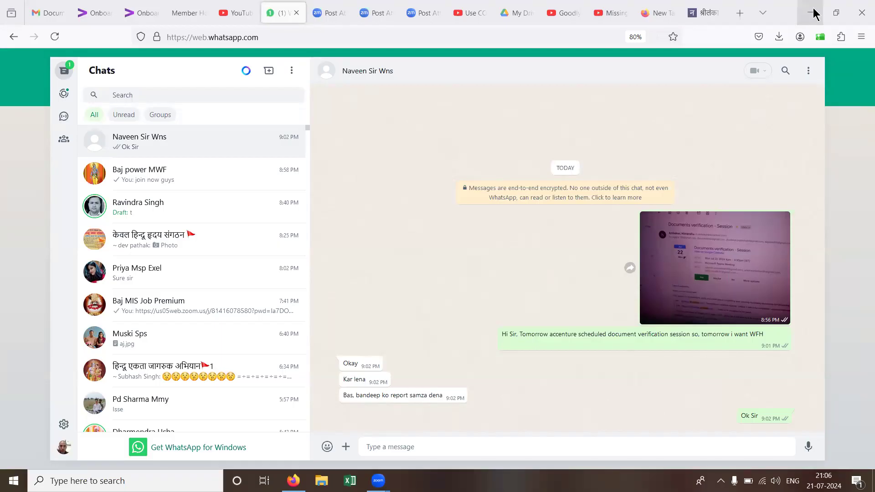
- Minimize the browser window to clear the desktop
left_click(814, 13)
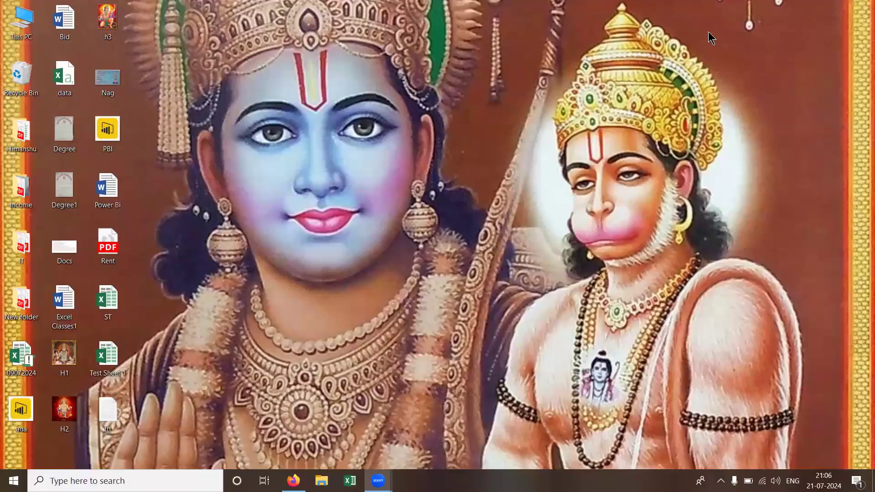
left_click(65, 304)
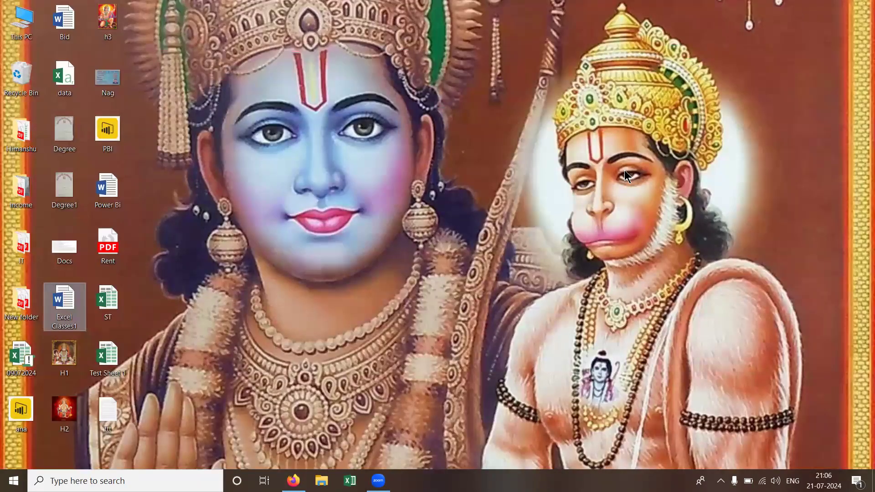
left_click(474, 479)
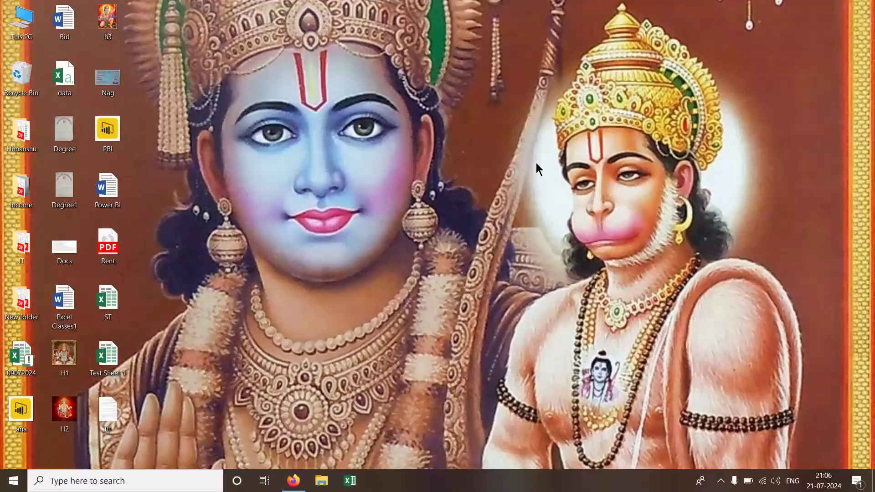
right_click(563, 191)
left_click(564, 196)
- Find and launch Power BI Desktop, and start a blank report
key("super+s")
type("pow")
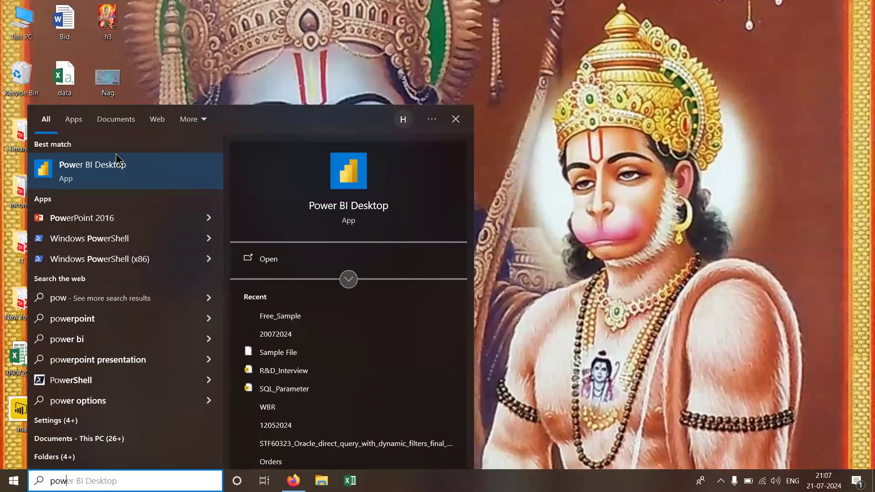
left_click(120, 168)
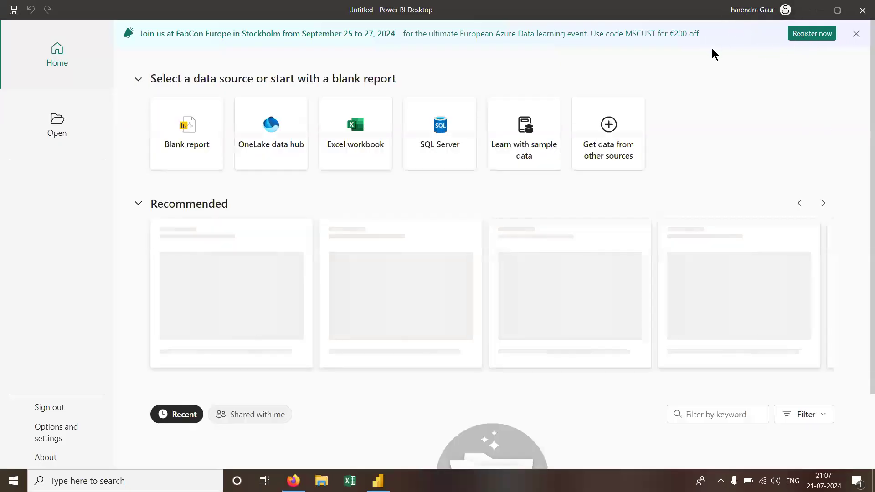
left_click(220, 126)
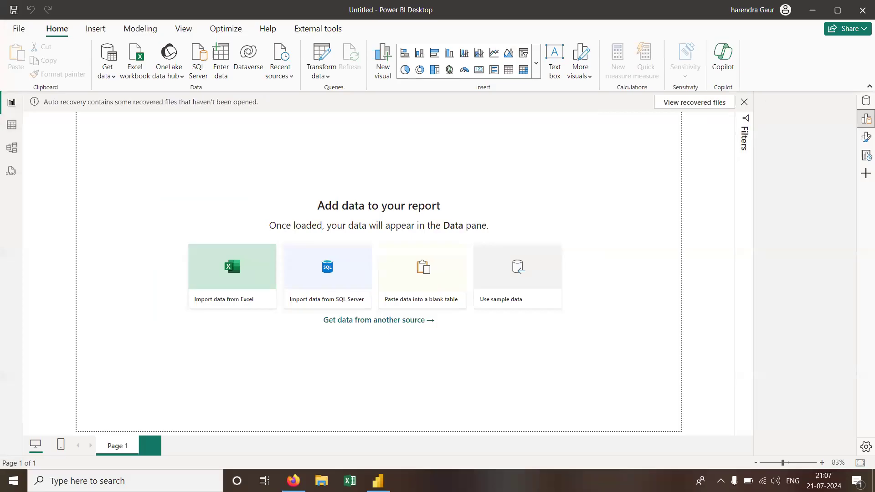
- Dismiss the auto-recovery notice, choosing to view the recovered files later
left_click(744, 101)
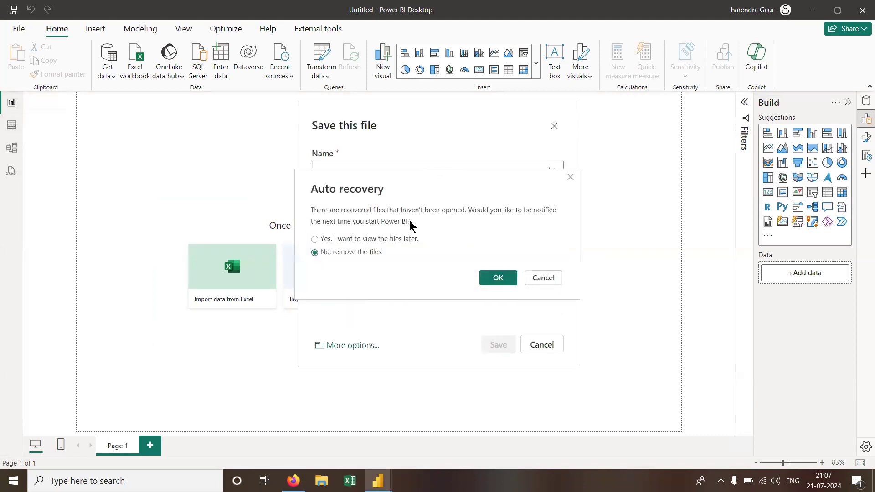
left_click(371, 239)
left_click(498, 278)
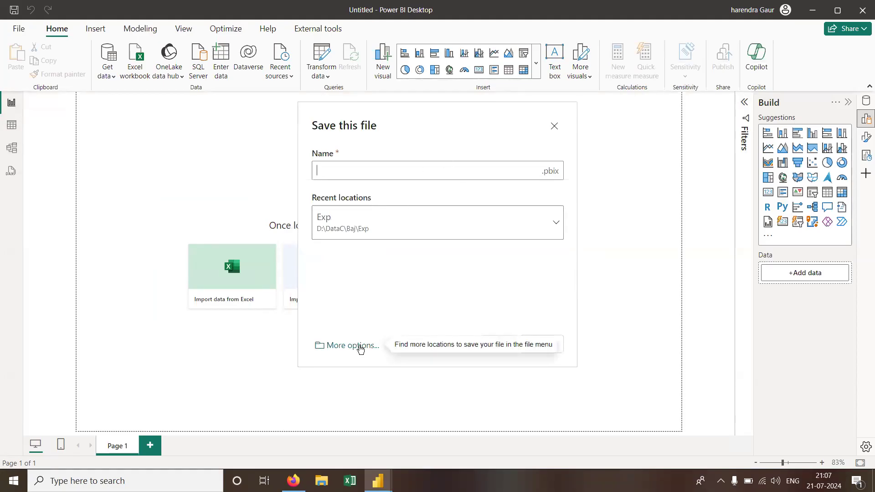
- Save the report as a Power BI file named 21072024, browsing this device to the class folder that holds 20072024
left_click(361, 348)
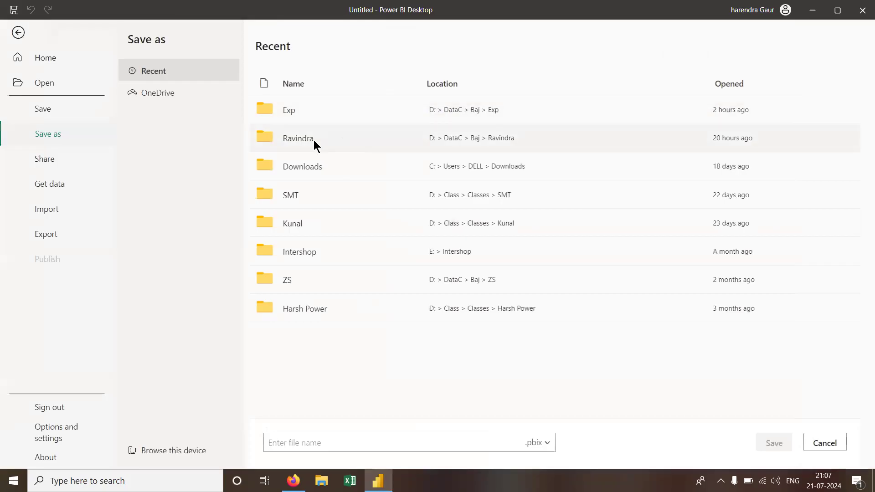
left_click(176, 457)
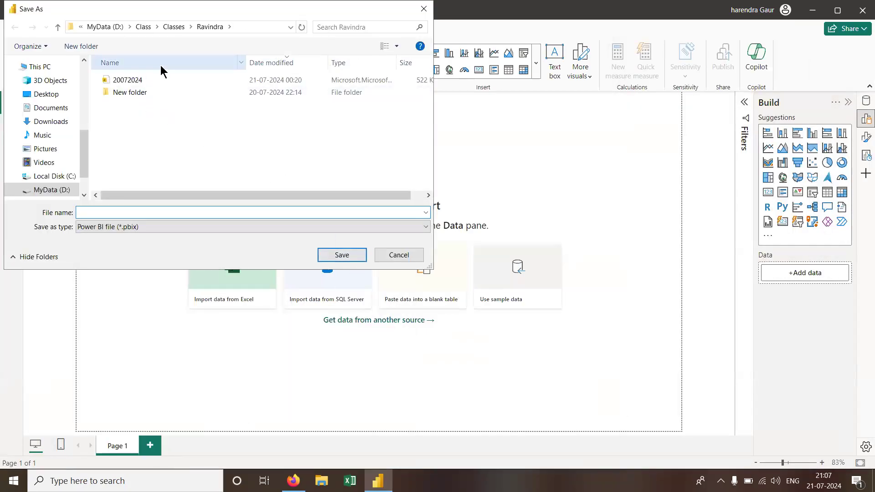
left_click(145, 77)
left_click(186, 217)
key("Home")
key("shift+Right")
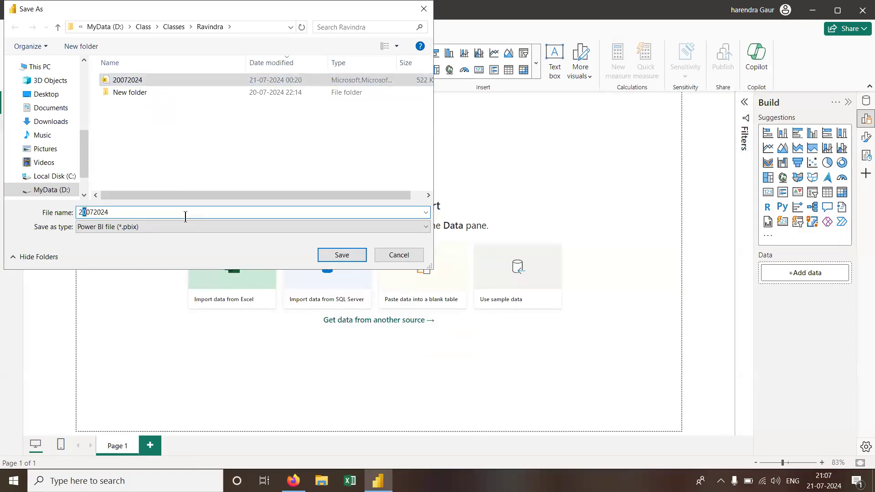
type("1")
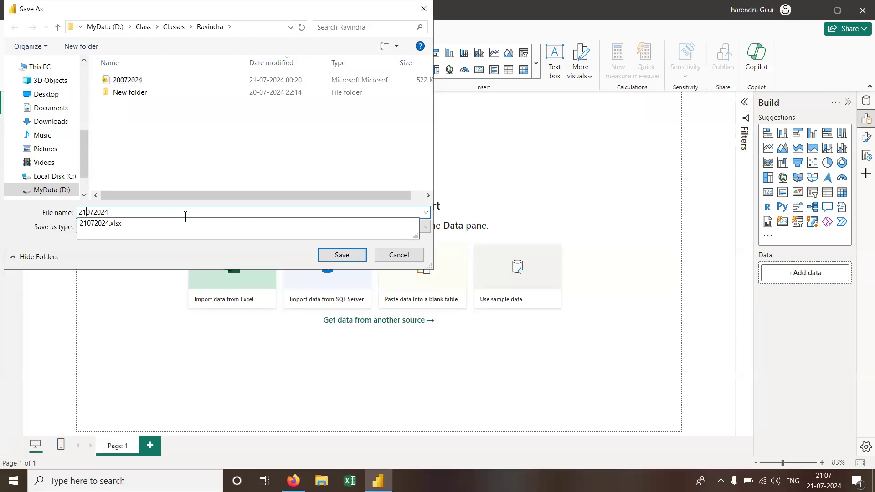
key("Return")
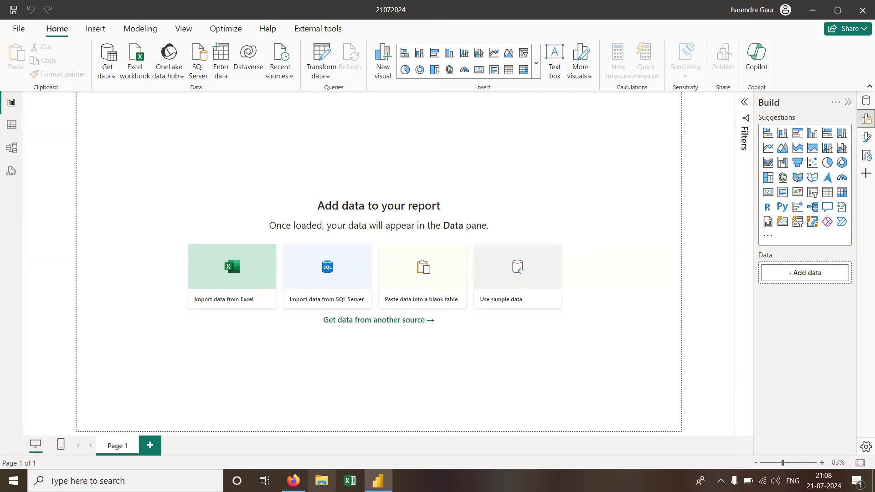
- Switch to File Explorer, open the class folder holding the saved report, and sort its files by date modified
left_click(321, 481)
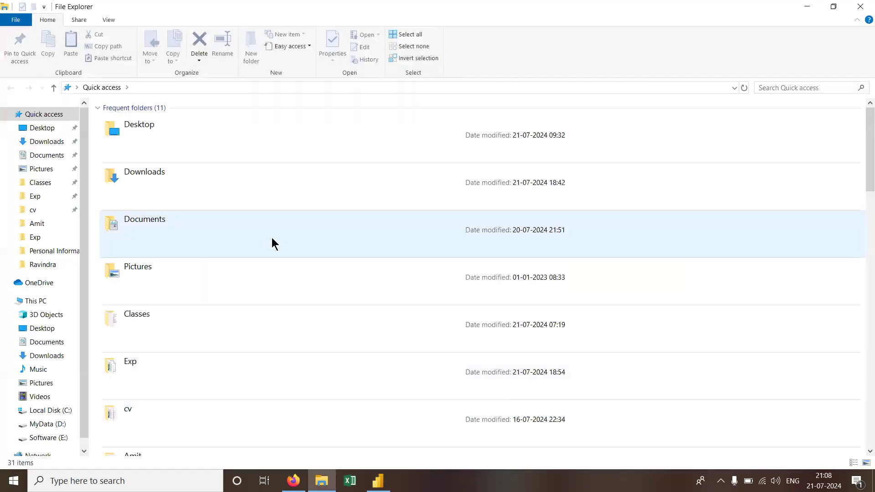
left_click(49, 185)
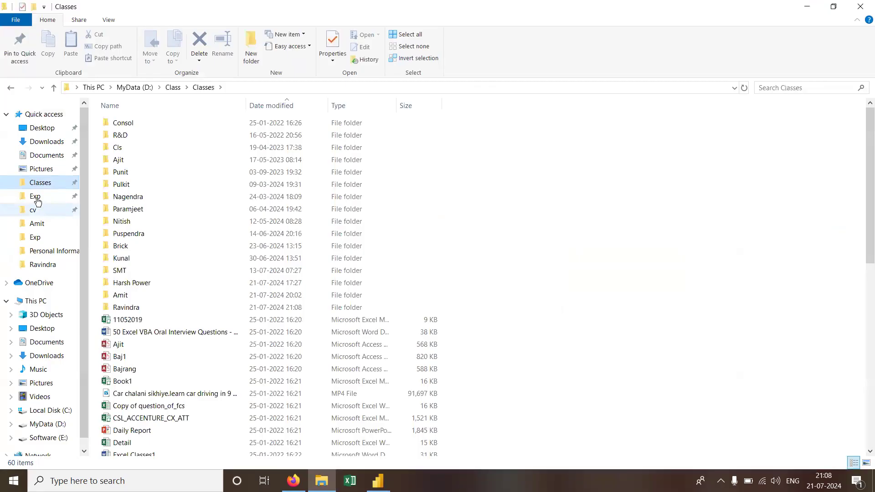
left_click(37, 199)
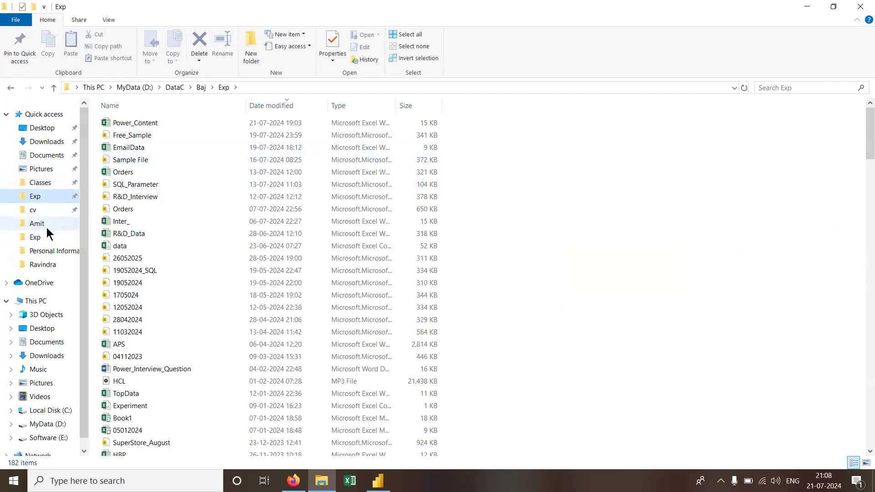
left_click(50, 264)
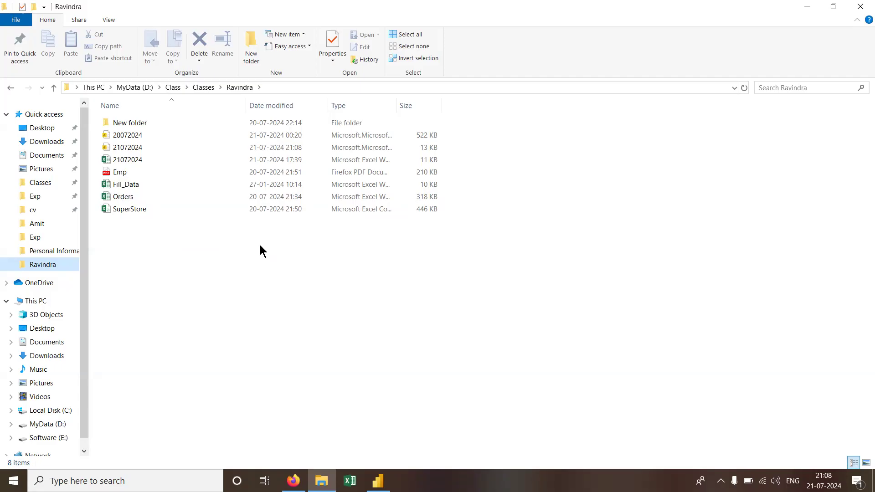
left_click(265, 107)
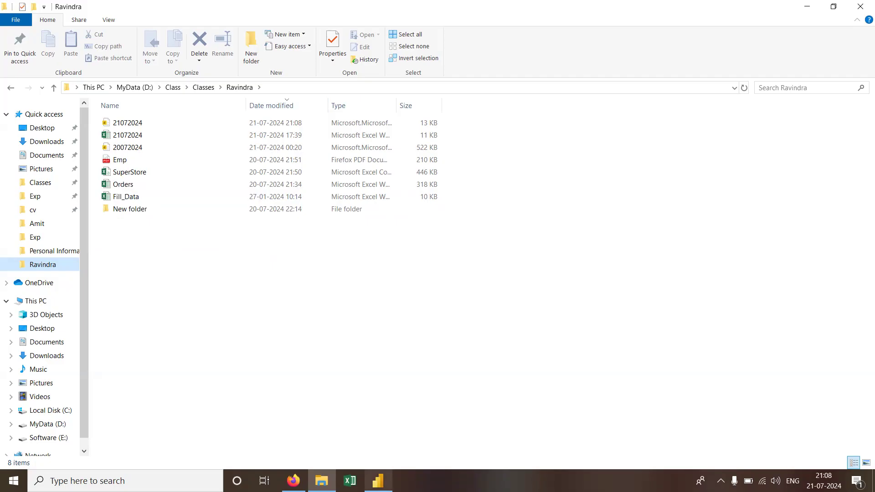
- Switch back to Power BI Desktop, open the full Get Data list and look through the available data source connectors
left_click(378, 481)
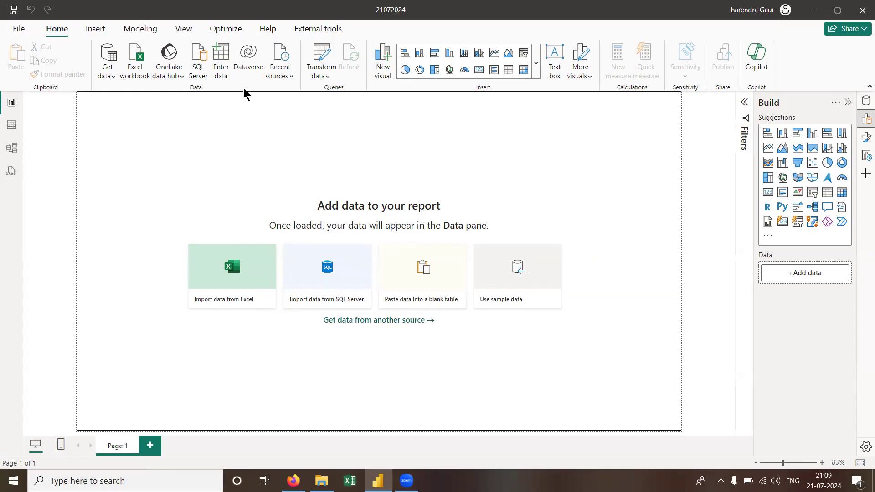
left_click(108, 72)
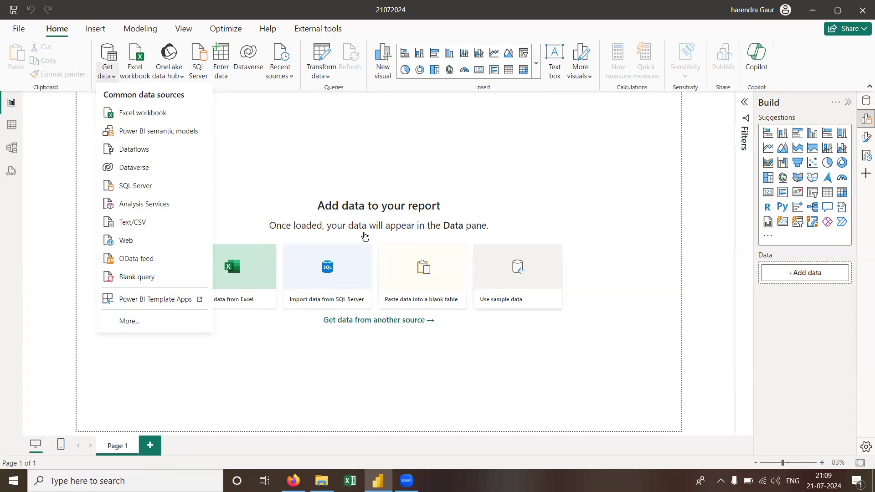
left_click(324, 150)
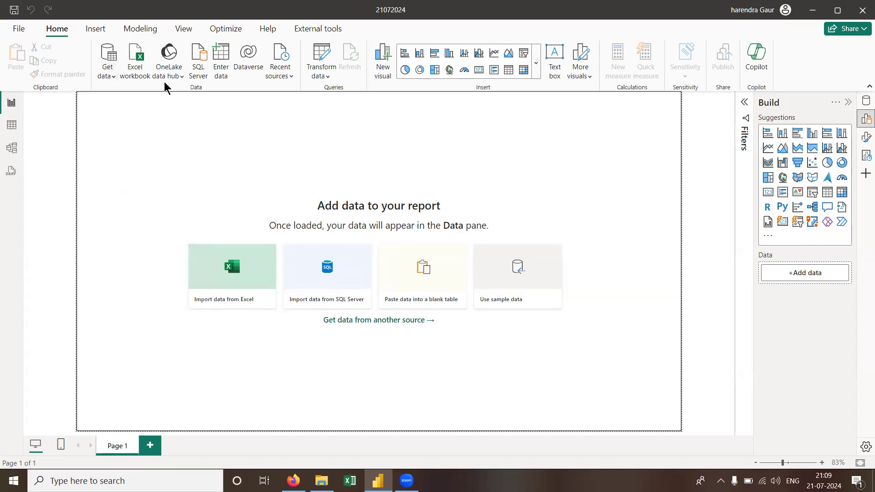
left_click(113, 75)
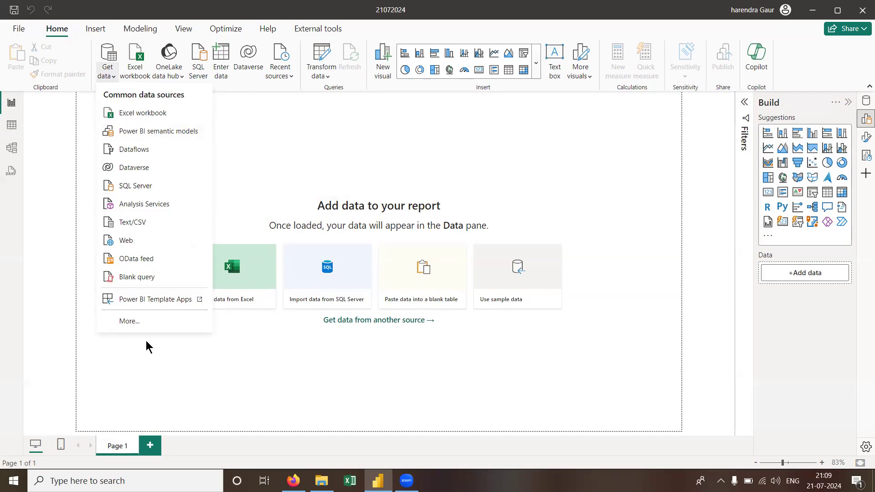
left_click(130, 322)
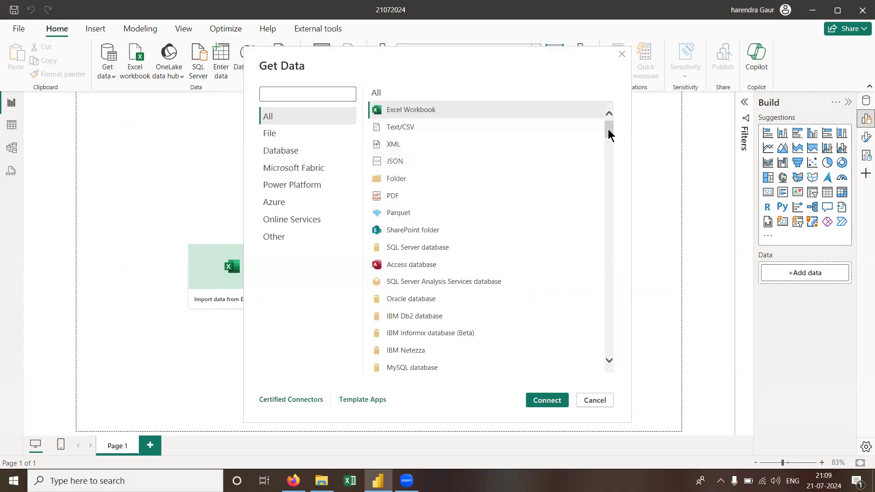
left_click_drag(609, 130, 607, 146)
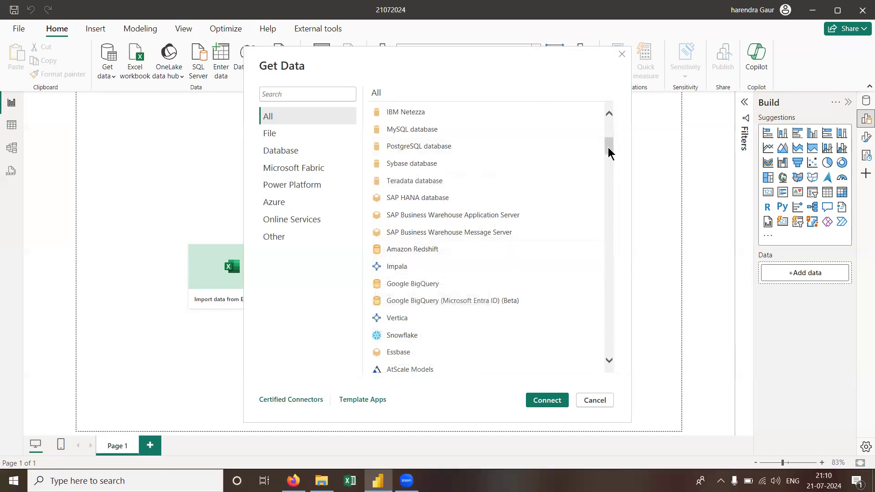
left_click_drag(610, 152, 611, 165)
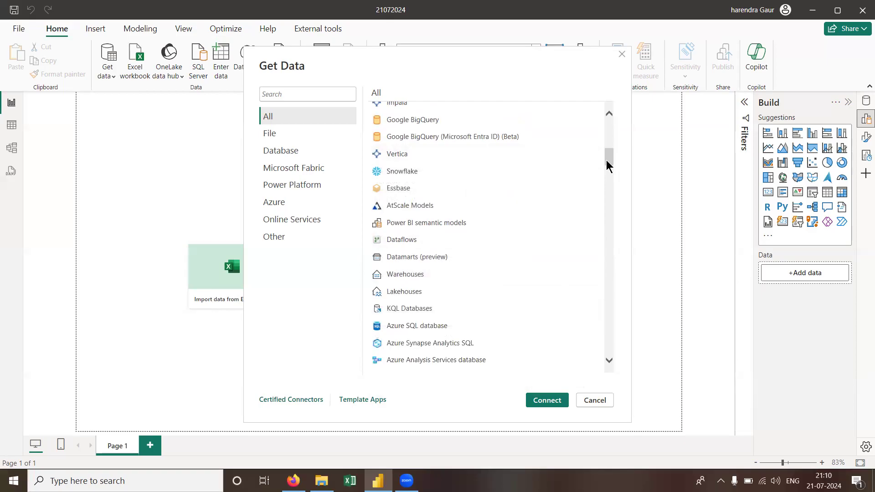
left_click_drag(607, 165, 608, 114)
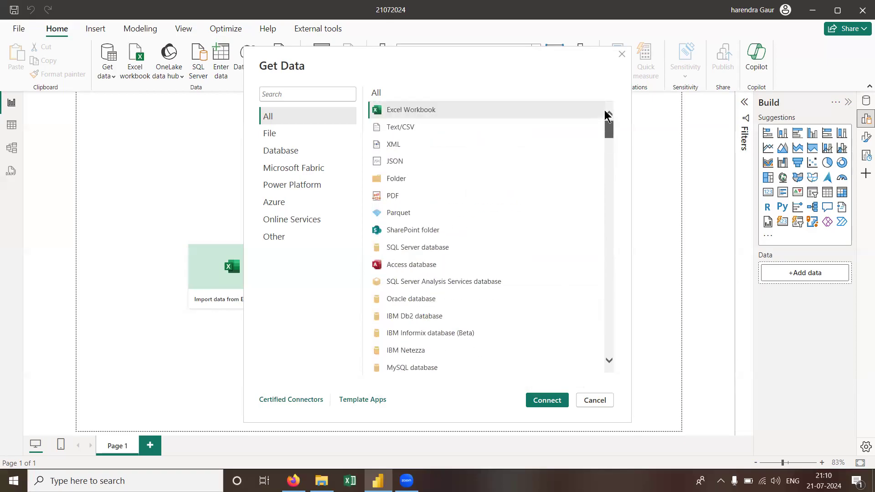
- Connect to the Orders Excel workbook and open its Orders sheet in Power Query with Transform Data
left_click(424, 114)
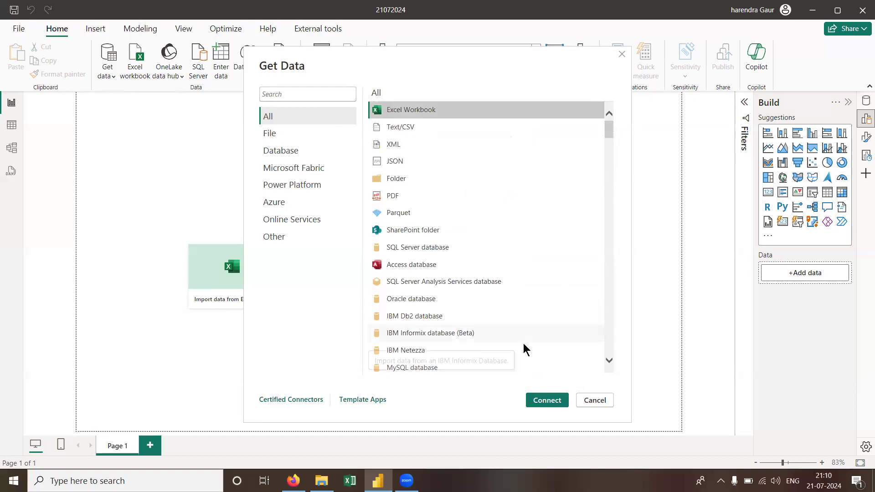
left_click(549, 400)
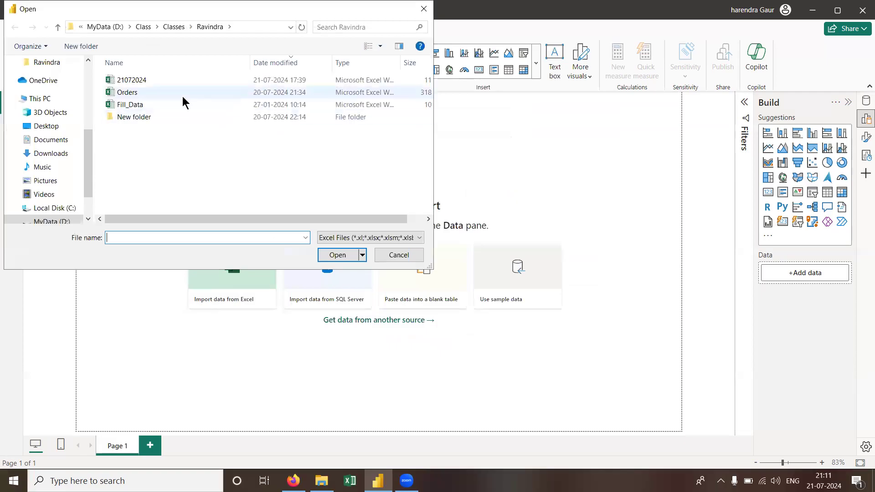
left_click(140, 94)
left_click(334, 254)
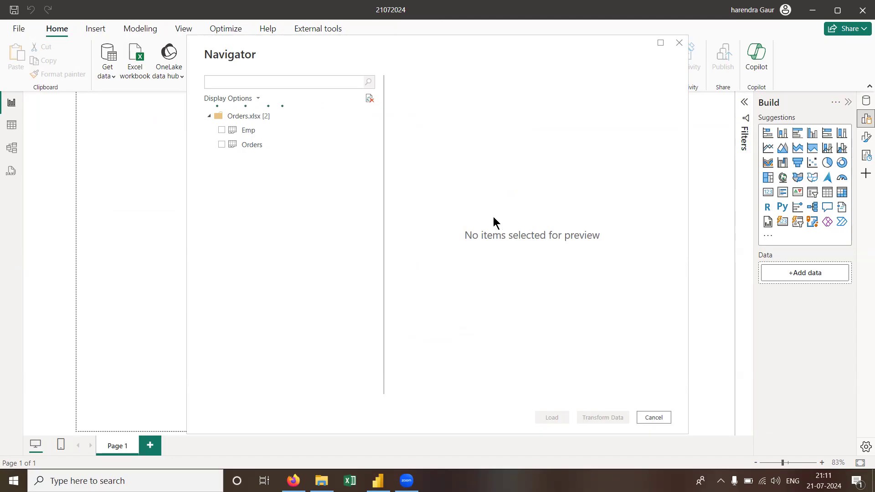
left_click(222, 145)
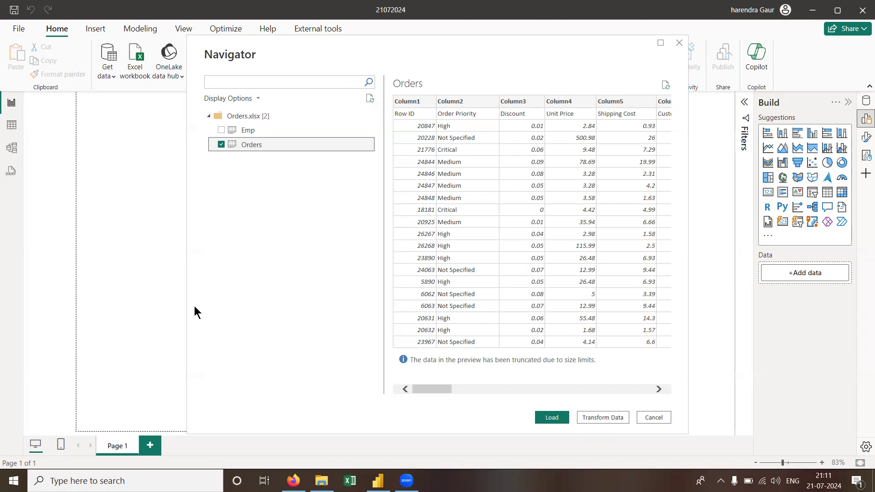
left_click(600, 423)
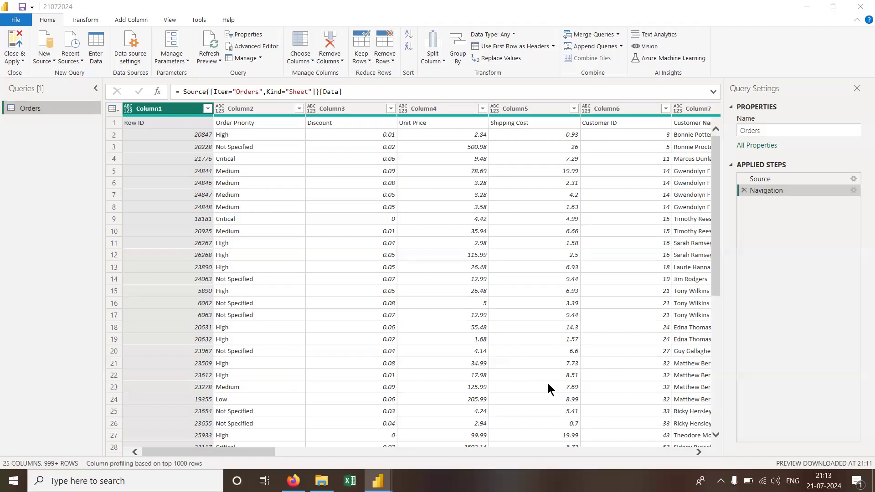
- Use the first row of the Orders query as headers, and load the data into the report with Close & Apply
key("alt+Tab")
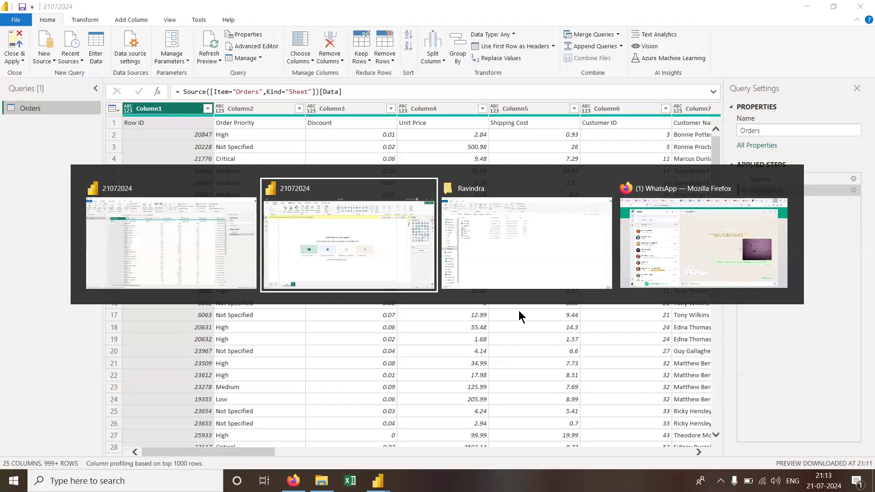
key("alt+Tab")
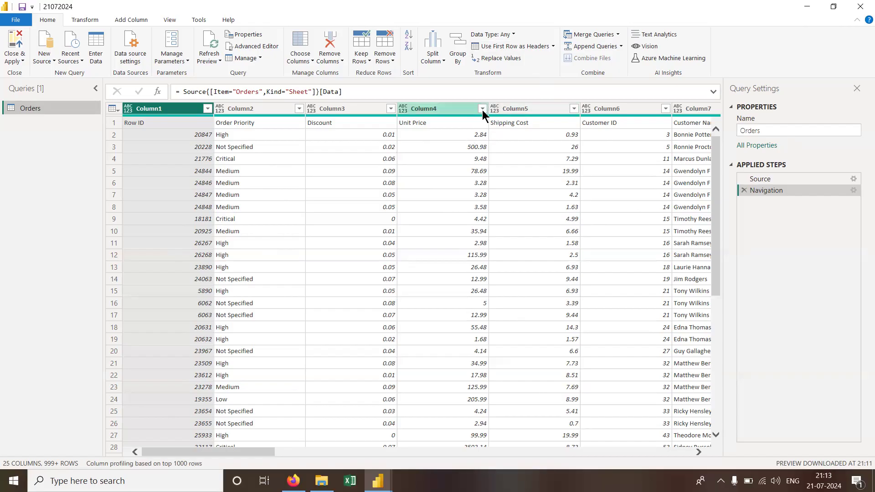
left_click(527, 45)
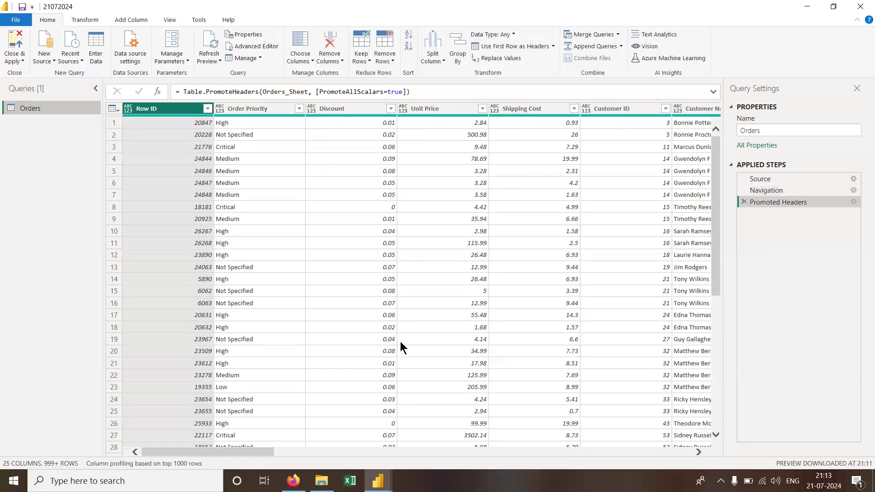
left_click(16, 59)
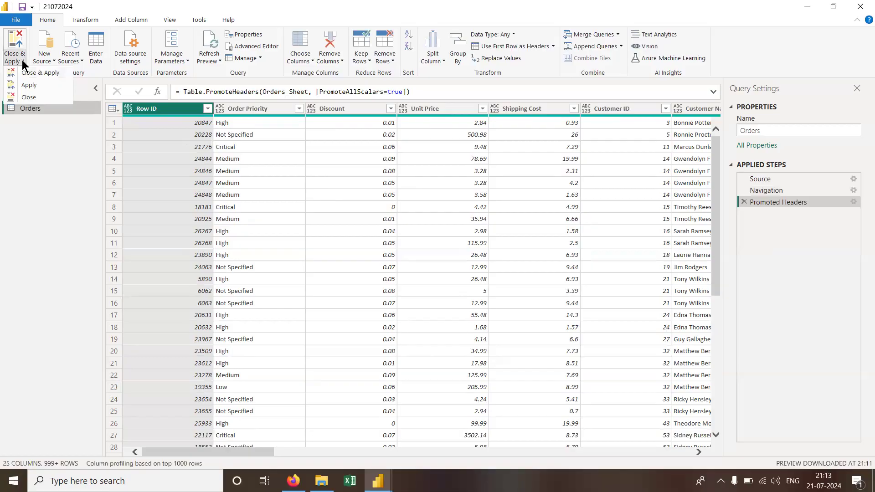
left_click(36, 76)
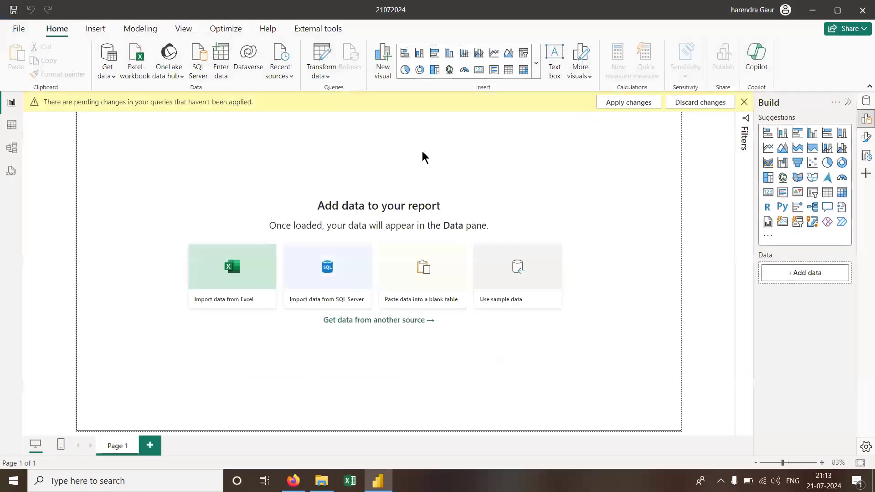
left_click(867, 108)
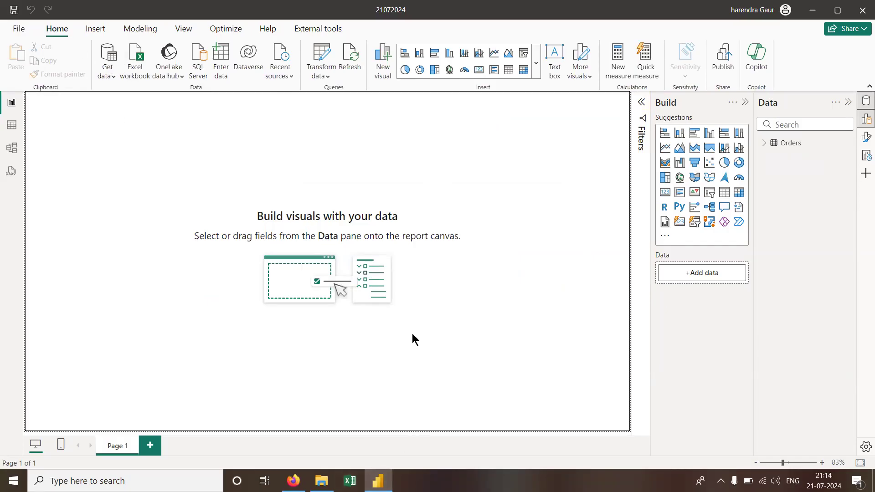
- Switch to File Explorer, open the Orders workbook in Excel without the Document Recovery pane, and add a blank worksheet
left_click(352, 481)
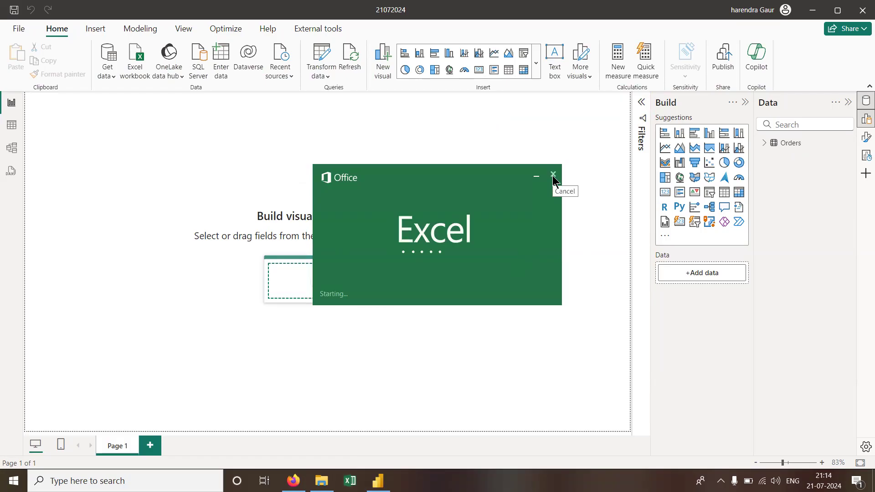
left_click(321, 481)
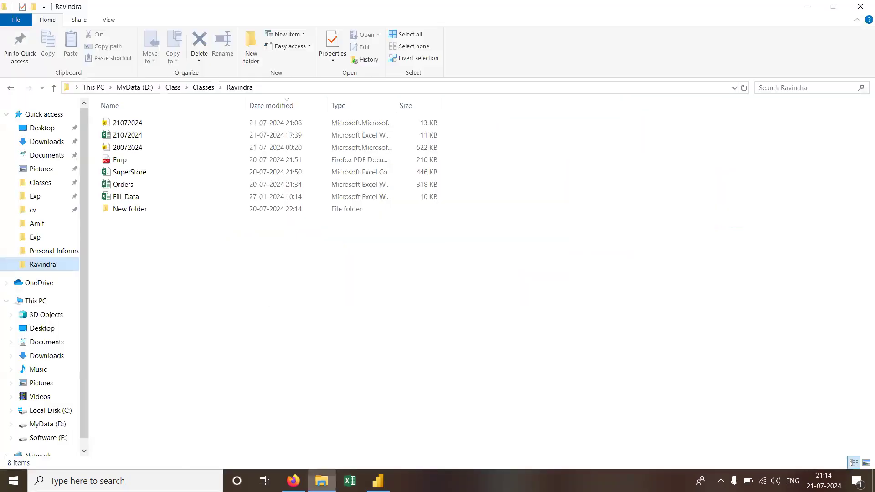
left_click(124, 183)
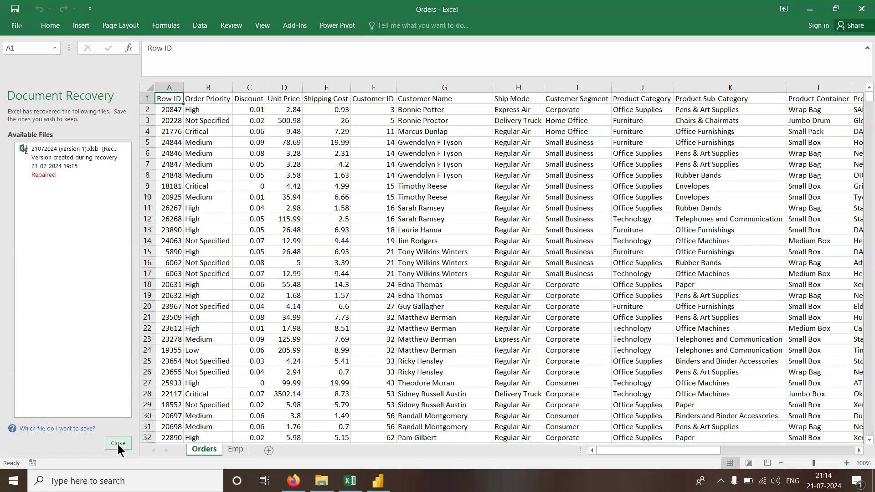
left_click(118, 443)
left_click(258, 190)
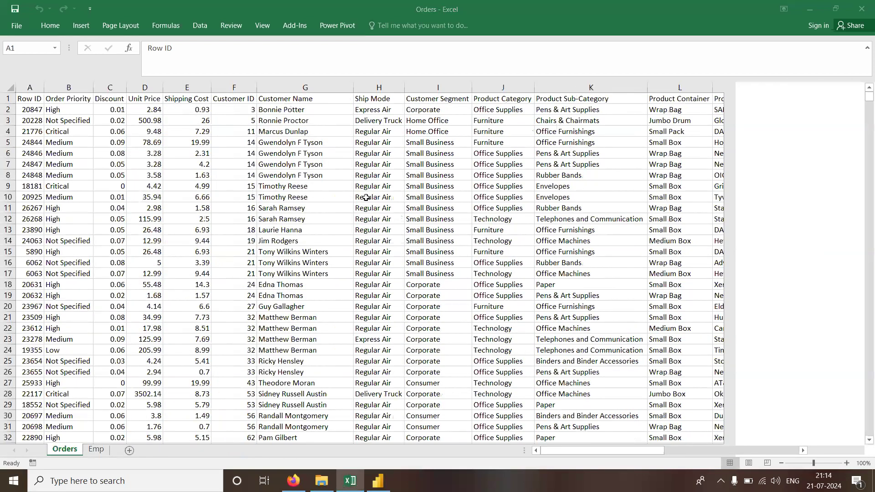
key("shift+F11")
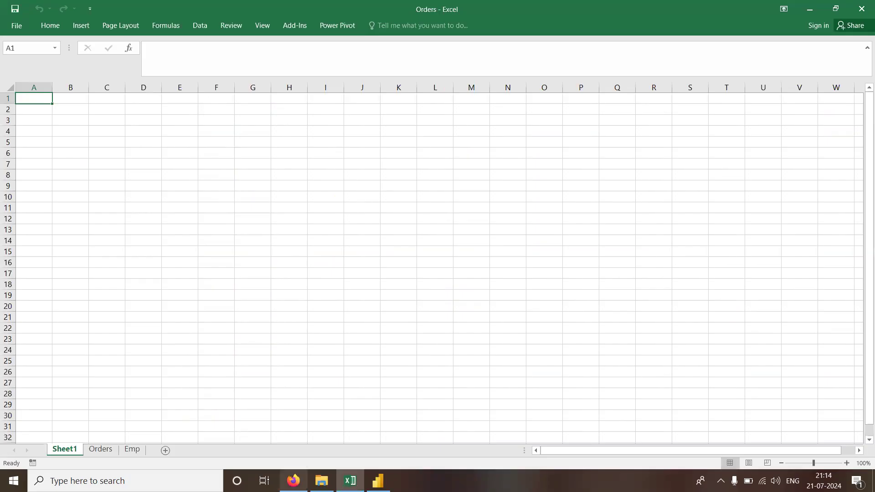
- Switch to WhatsApp in Firefox, open the class group chat and examine the table picture shared there
left_click(293, 481)
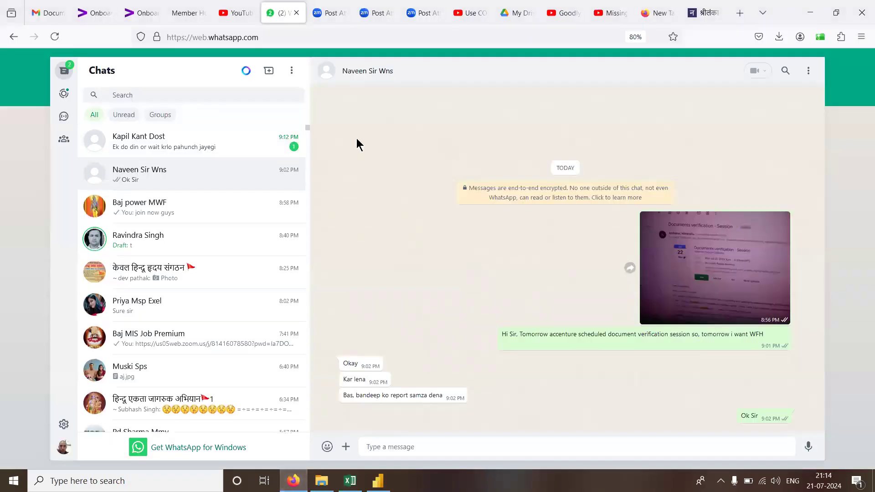
left_click(202, 221)
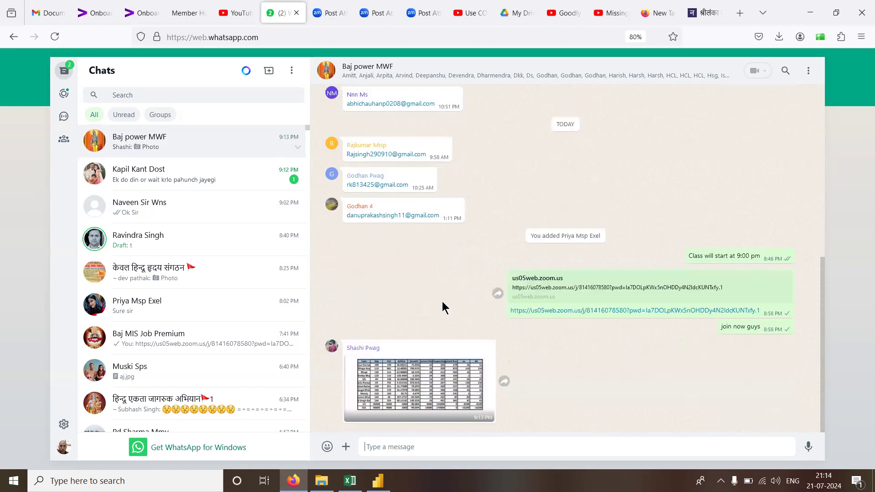
left_click(392, 387)
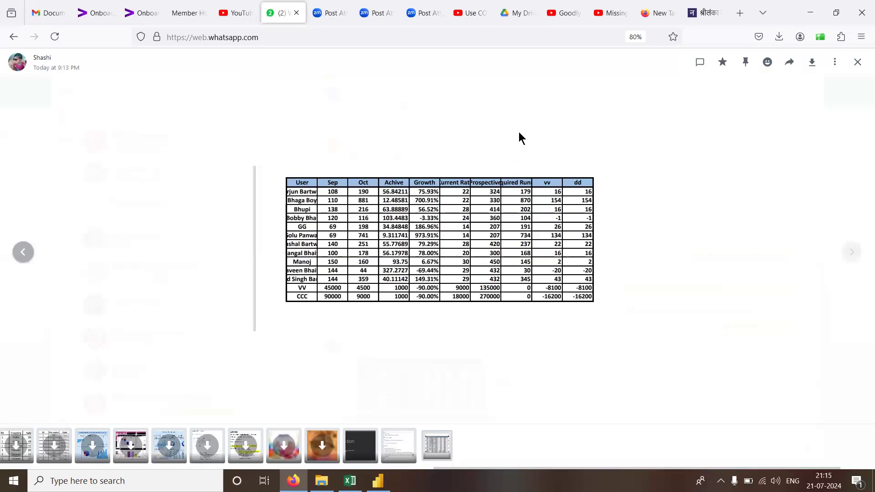
key("Escape")
- Switch back to Power BI Desktop, search the full Get Data list for pdf, and connect to the Emp PDF file
key("alt+Tab")
key("alt+Tab")
key("alt+Tab")
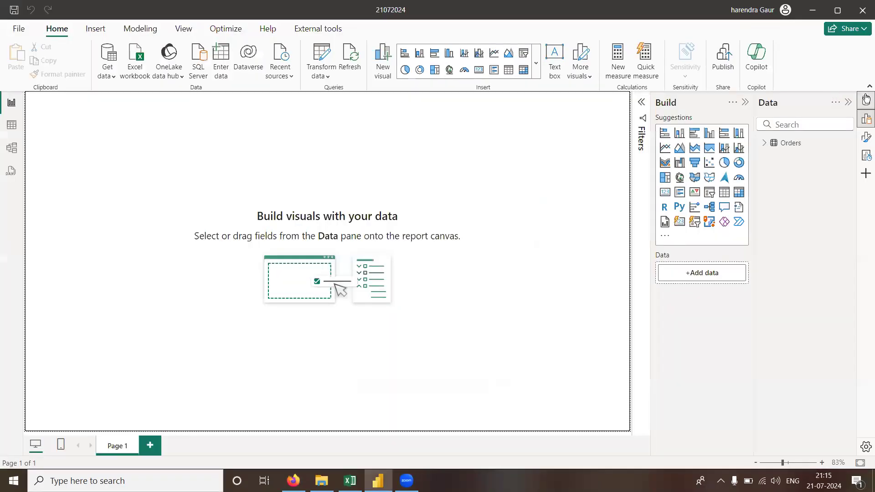
left_click(107, 75)
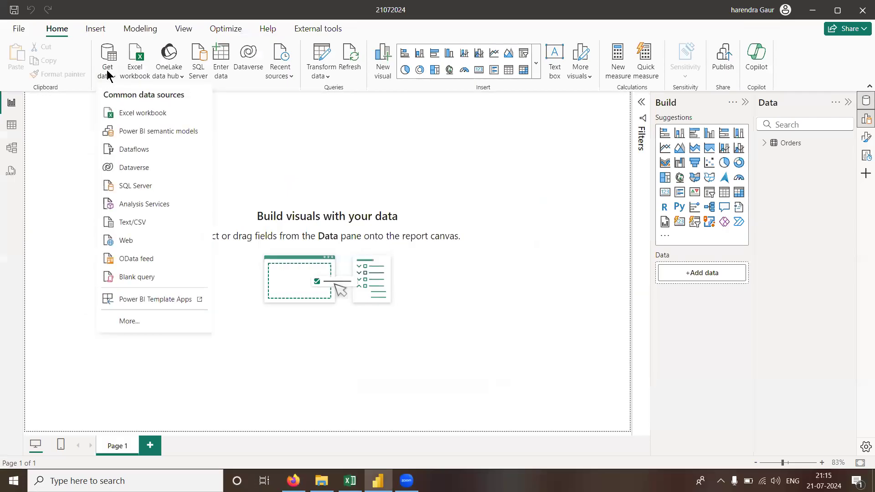
left_click(135, 319)
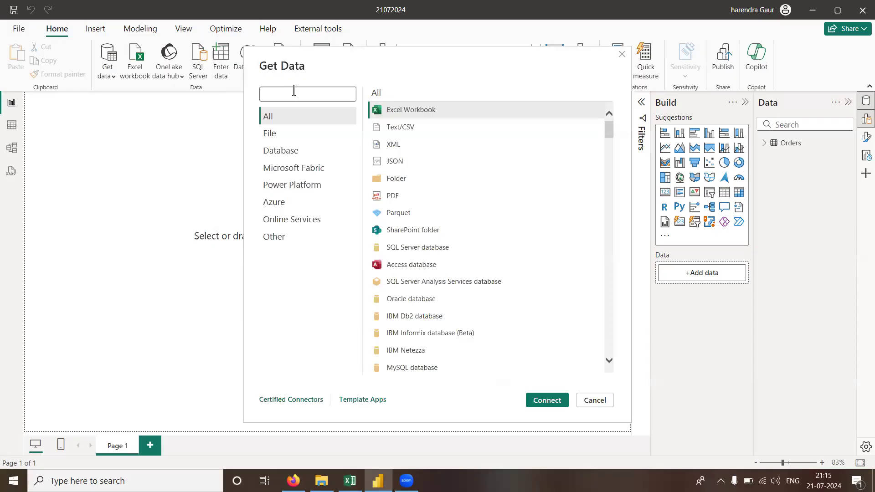
type("pdf")
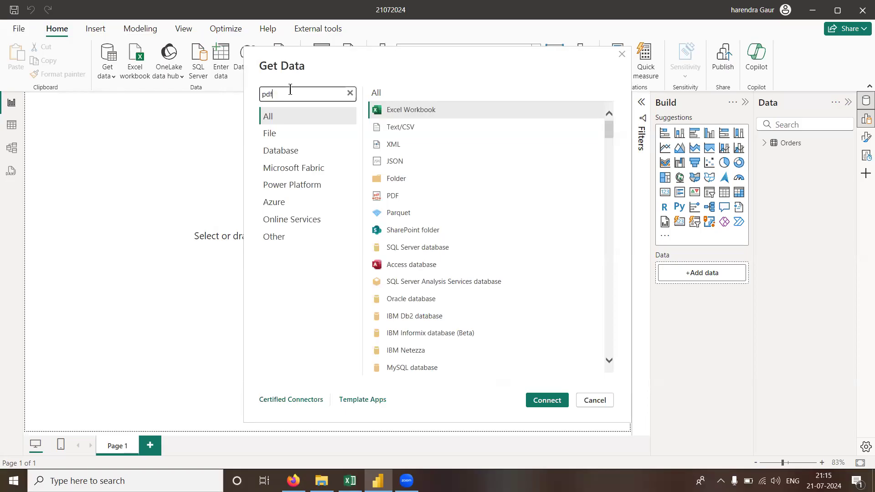
left_click(395, 115)
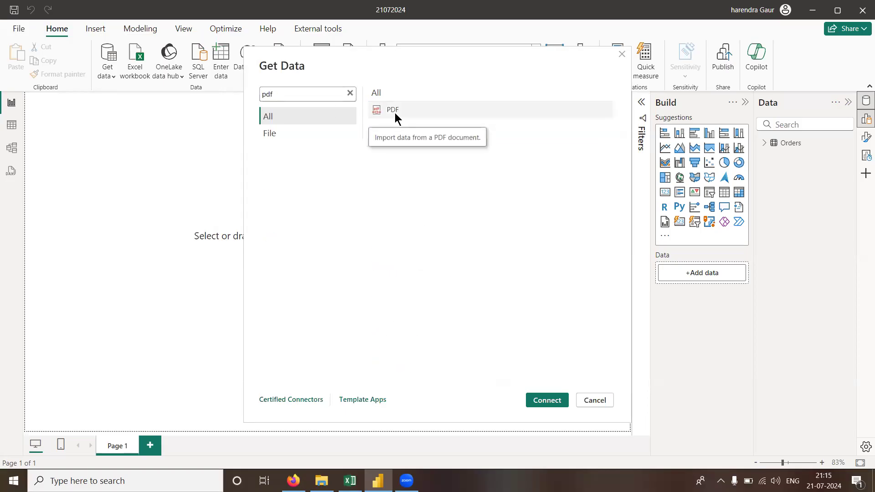
left_click(395, 115)
left_click(547, 400)
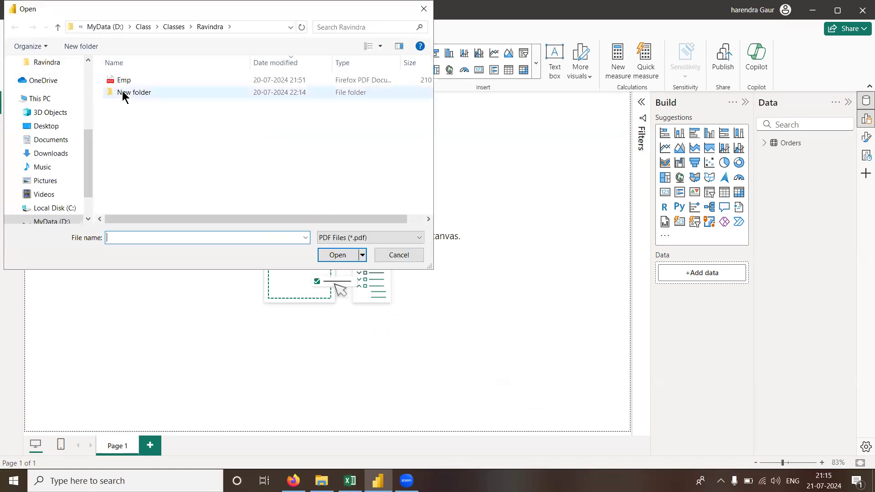
double_click(123, 83)
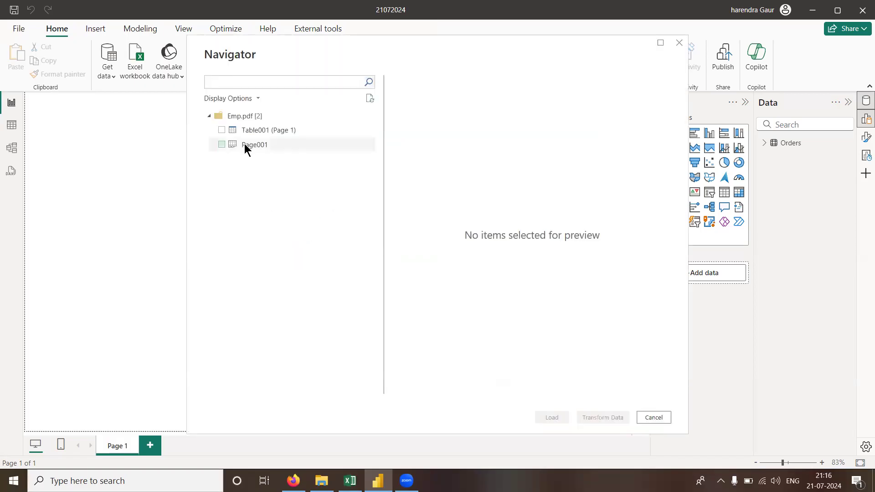
- Preview Page001 and Table001 of Emp.pdf, select Page001 and open it in Power Query with Transform Data
left_click(248, 143)
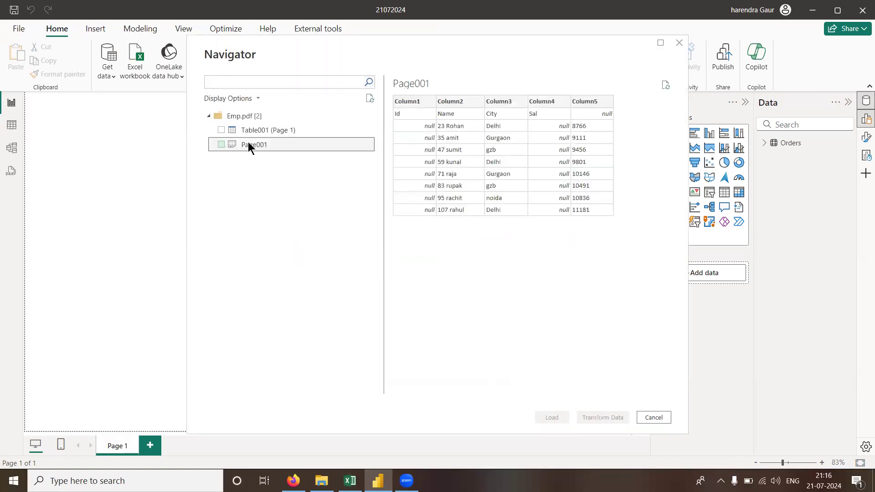
left_click(279, 131)
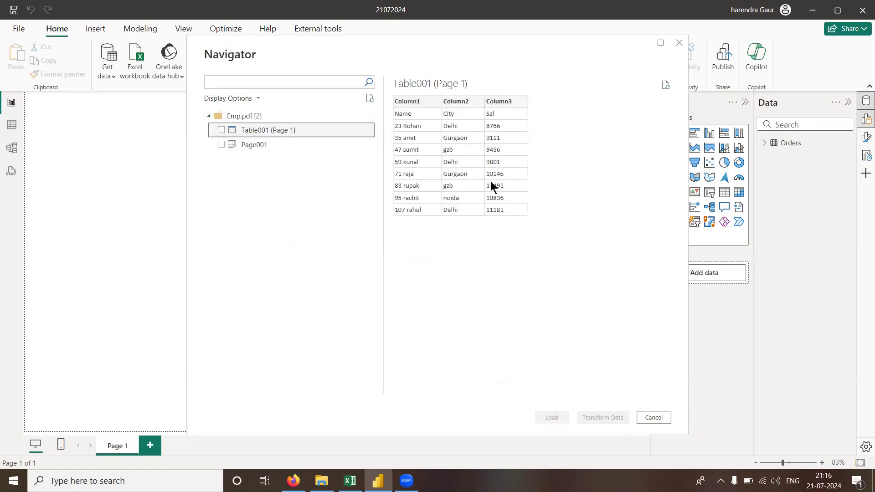
left_click(255, 146)
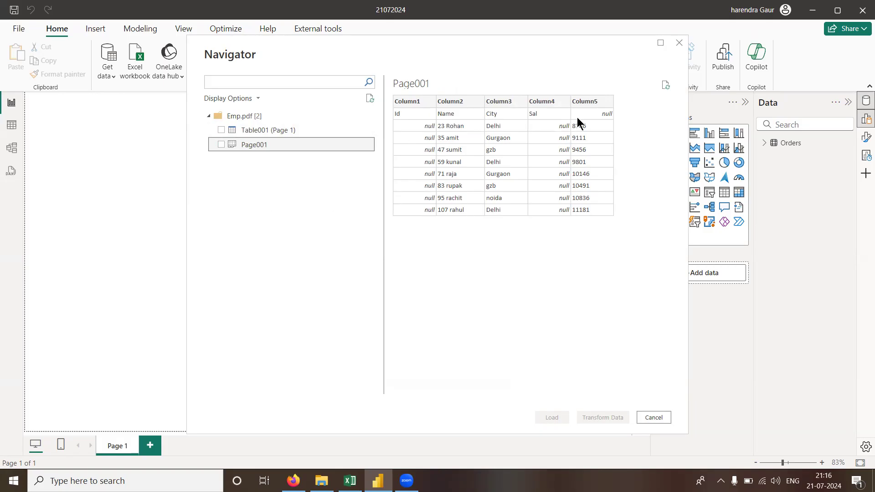
left_click(221, 144)
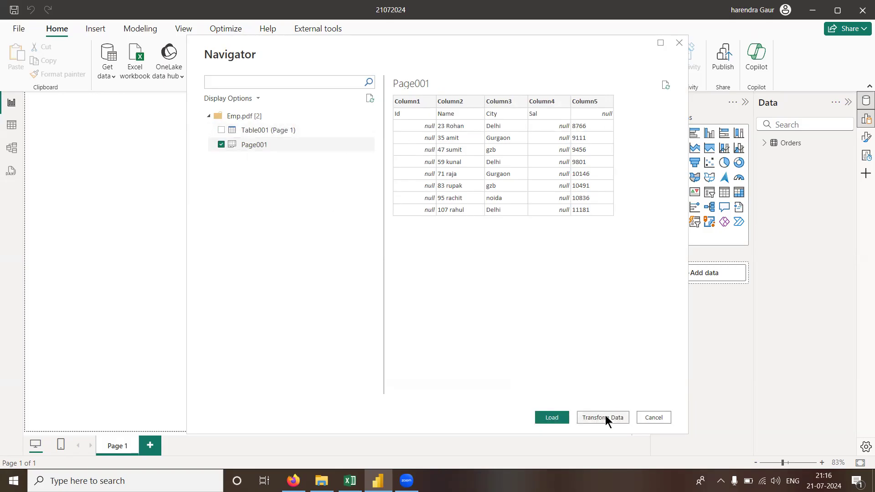
left_click(606, 417)
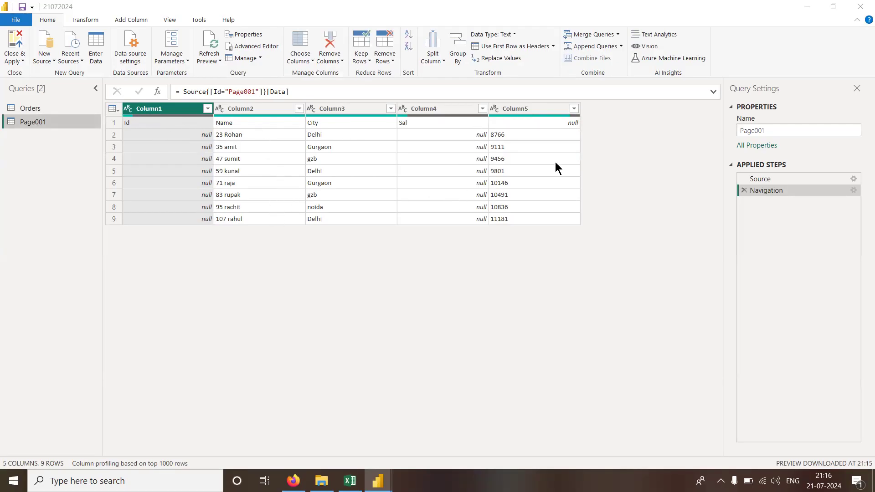
- Use the first row of the Page001 query as headers
right_click(178, 111)
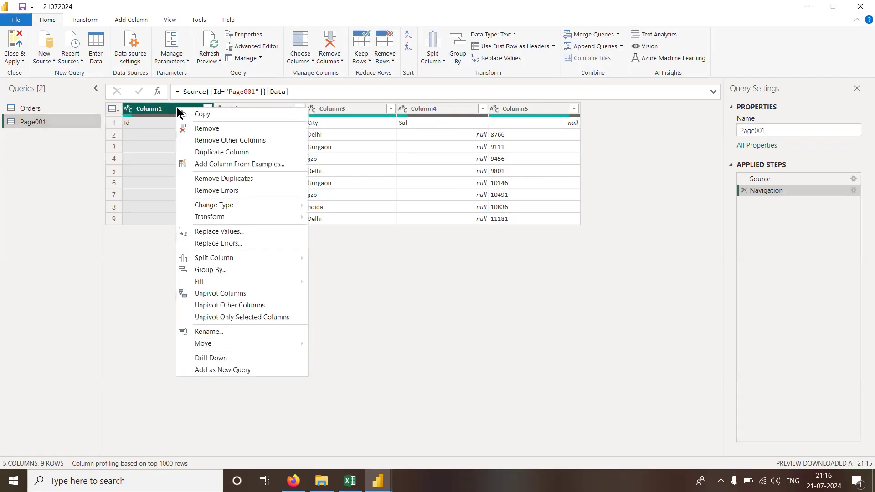
left_click(628, 363)
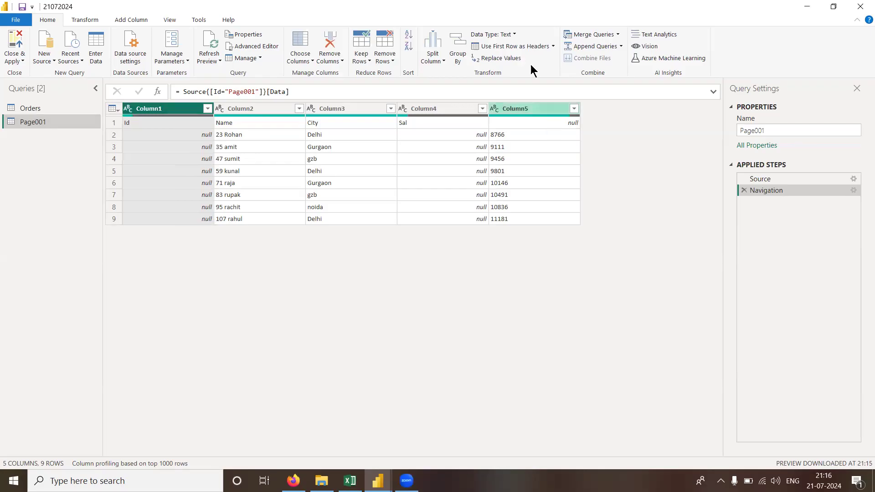
left_click(527, 42)
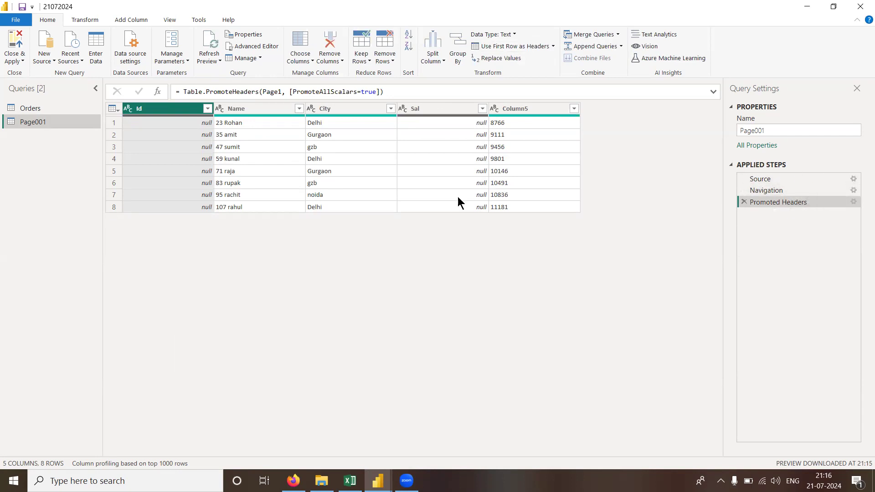
right_click(185, 105)
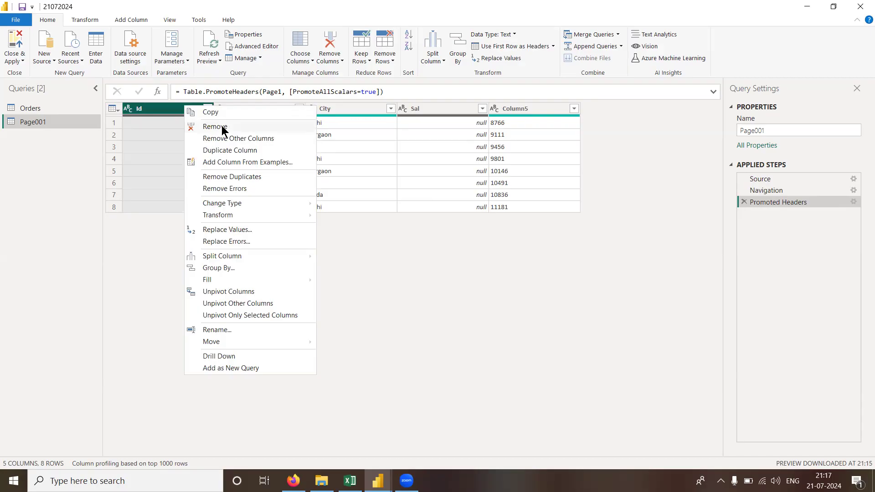
left_click(376, 239)
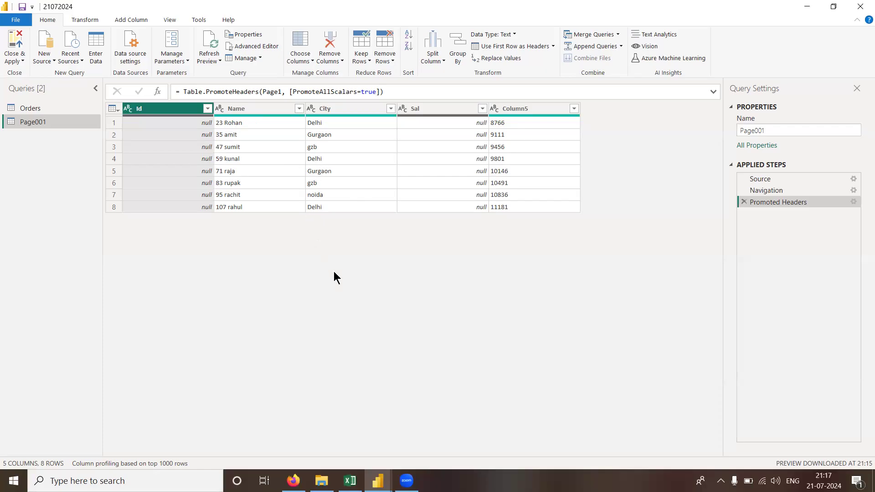
- Replace the value gzb with Ghaziabad in the City column of the Page001 query and review the column's filter values
left_click(356, 148)
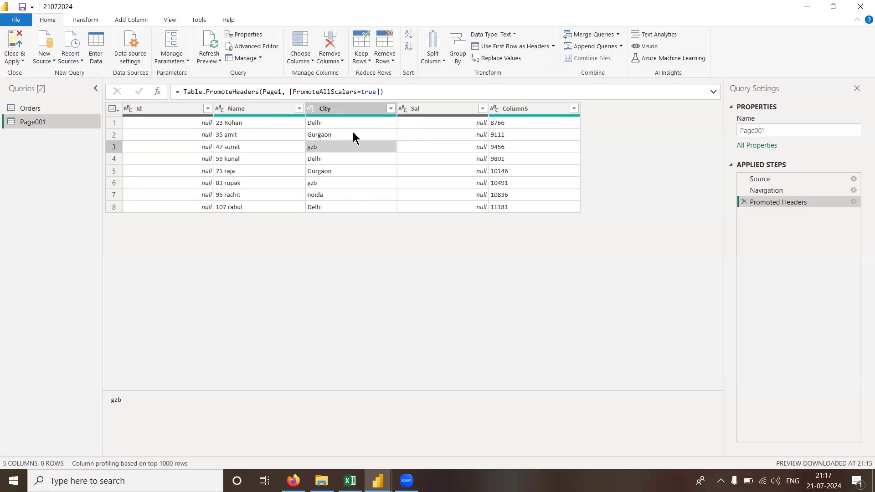
left_click(349, 108)
right_click(349, 108)
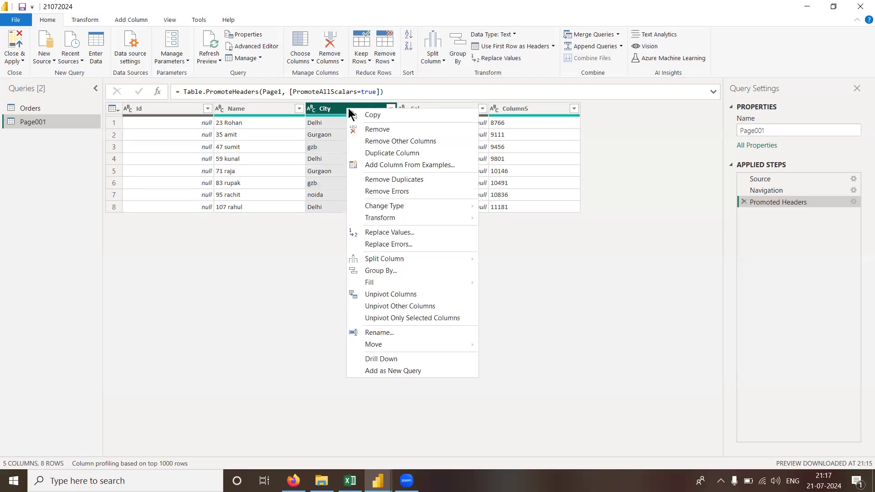
left_click(397, 231)
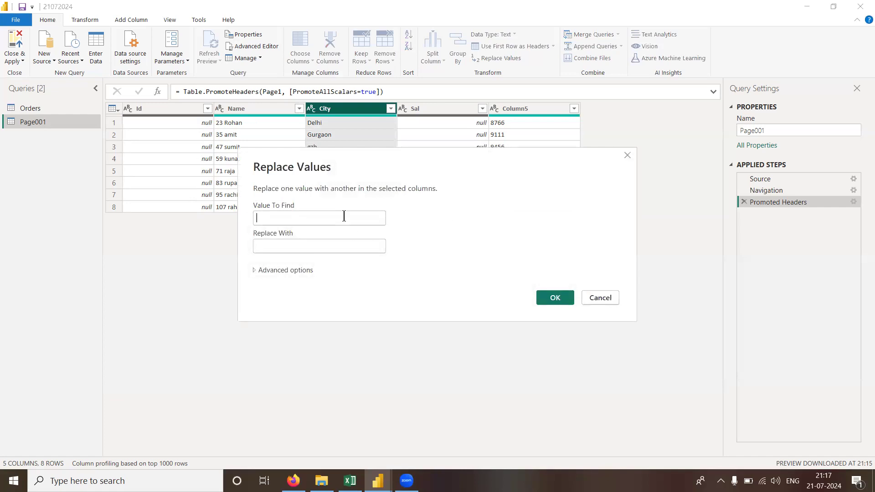
type("gzb")
key("Tab")
type("Ghaziabad")
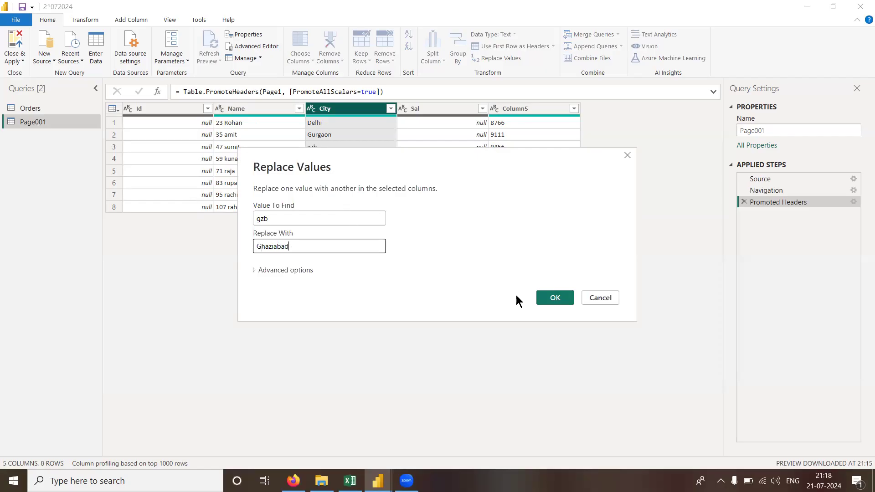
left_click(549, 297)
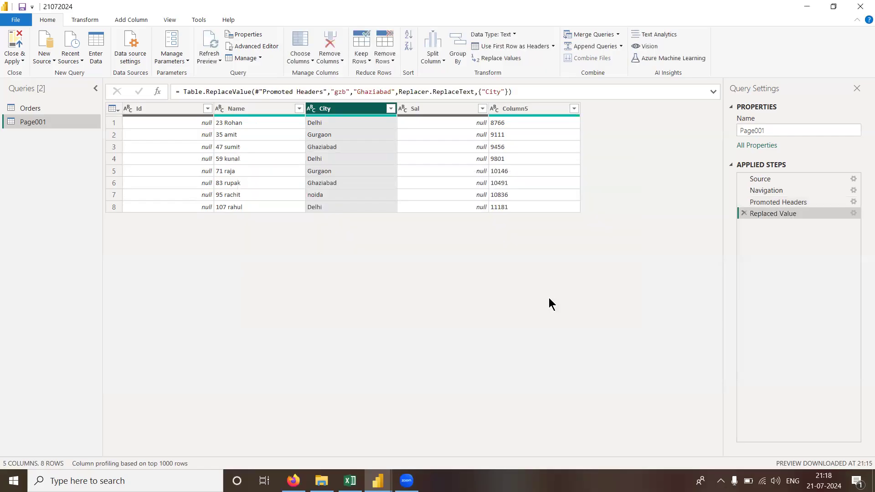
left_click(391, 109)
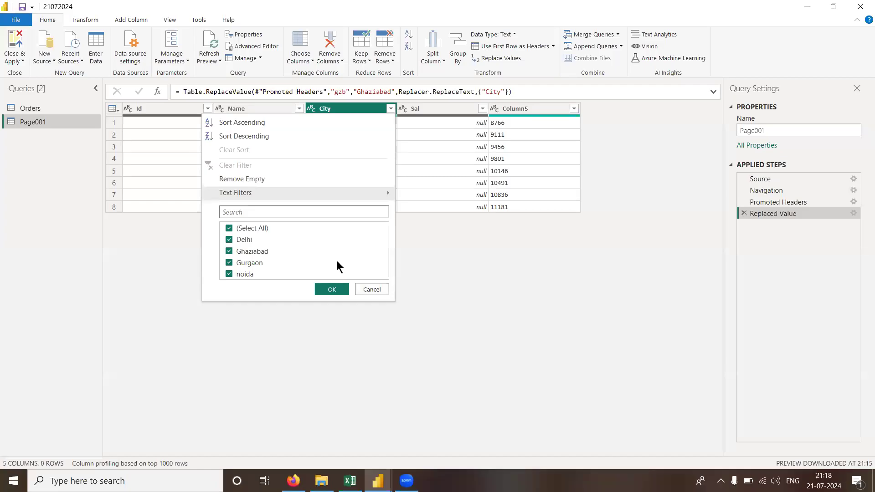
left_click(371, 290)
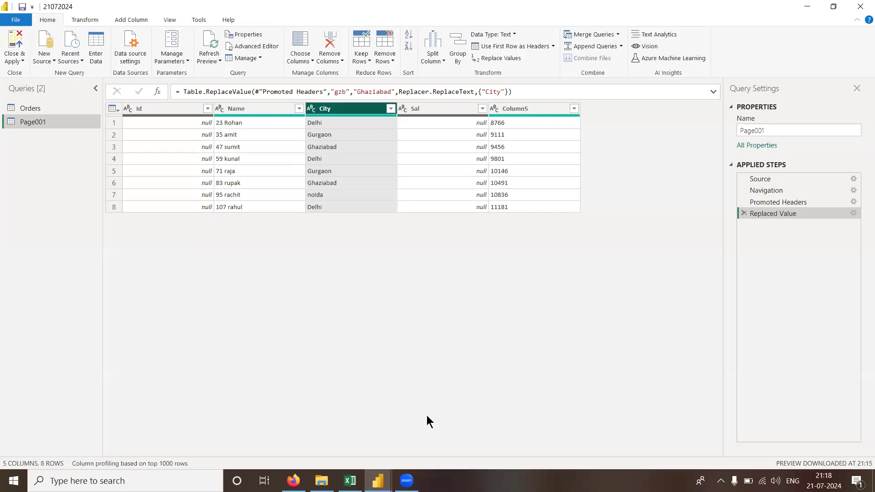
- Switch to the Orders workbook in Excel and run the PERSONAL.XLSB!Module1.Data macro on Sheet1
left_click(350, 481)
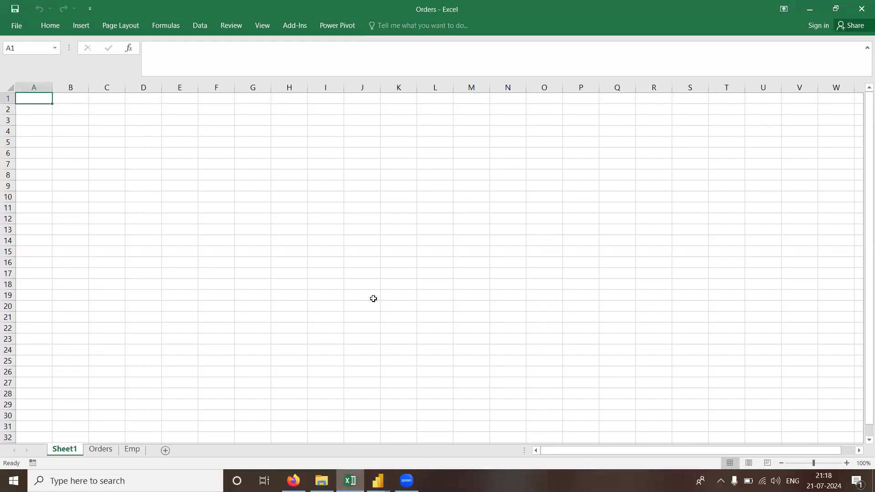
key("alt+F8")
key("Return")
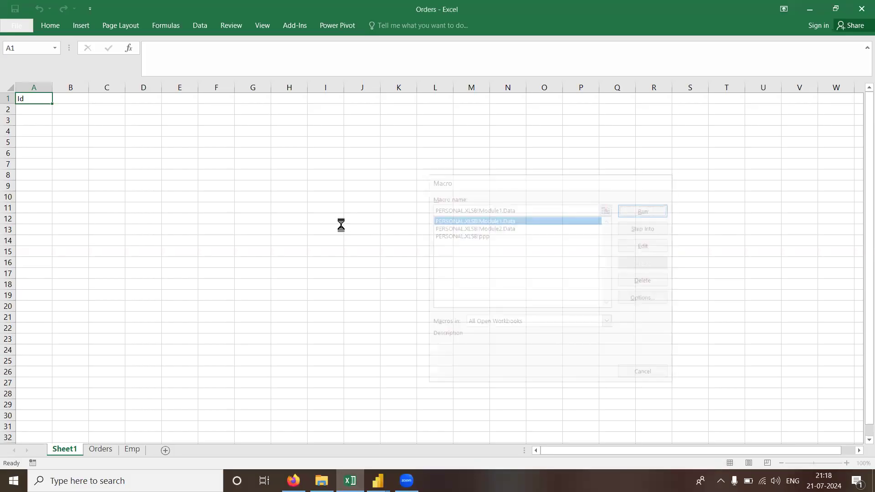
- Overwrite the City values in Sheet1 with x in C2, y in C6 and z in C9
key("Left")
key("Down")
type("x")
key("Return")
key("Down")
key("Down")
key("Down")
type("y")
key("Return")
key("Down")
key("Down")
type("z")
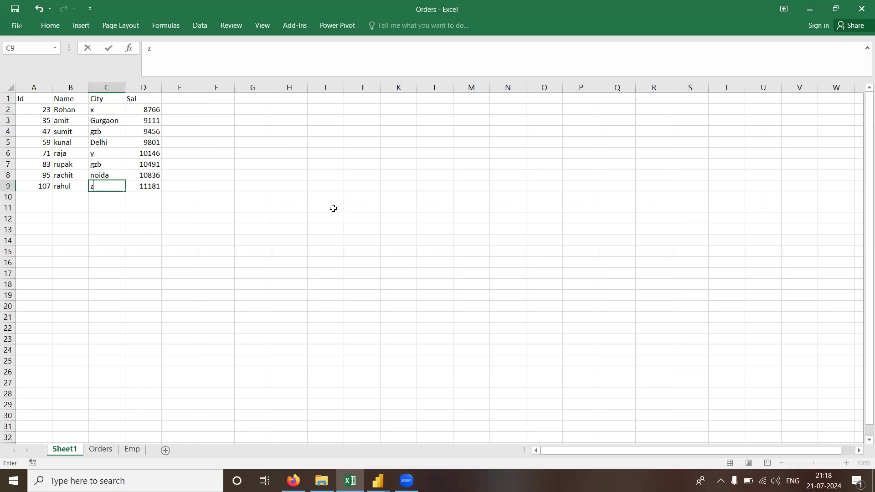
key("ctrl+Up")
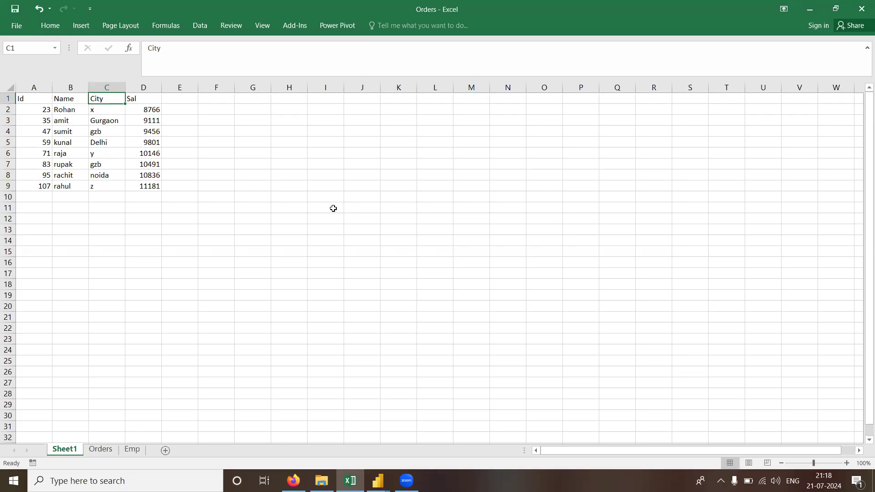
- Clear the City value in cell C2 of Sheet1
key("Down")
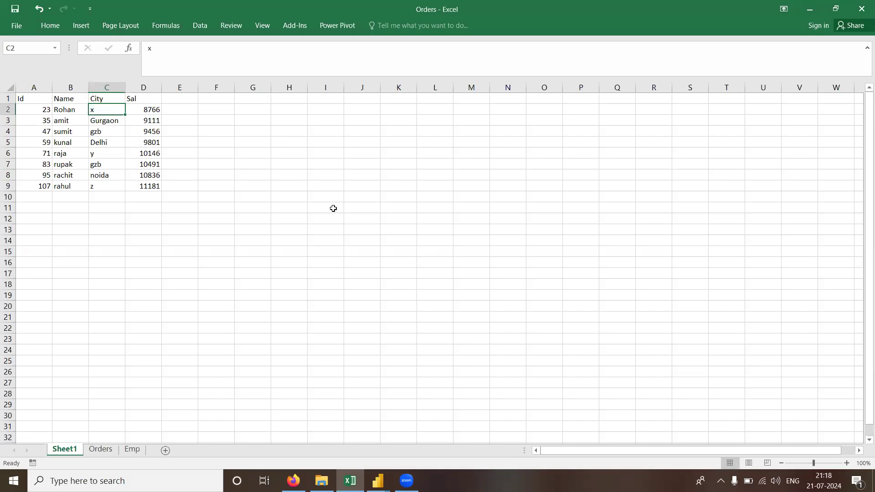
key("Down")
key("Down")
key("Down")
key("Down")
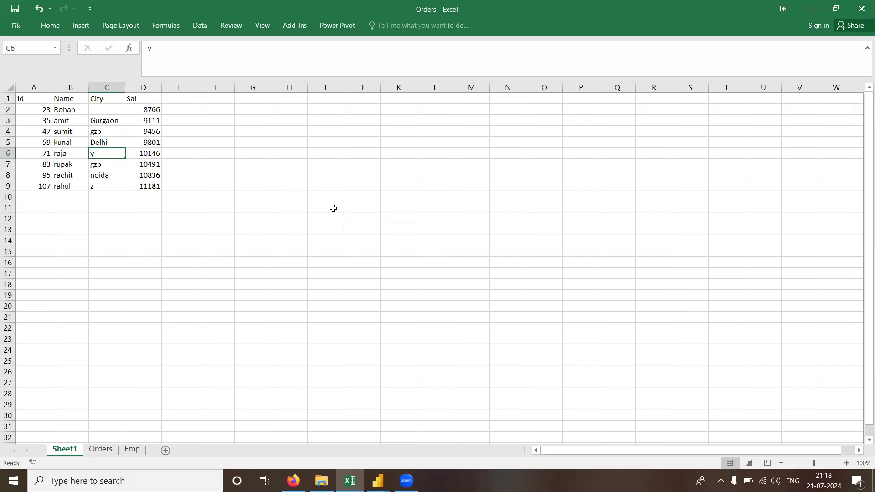
key("Up")
key("Up")
key("Up")
key("Up")
key("Up")
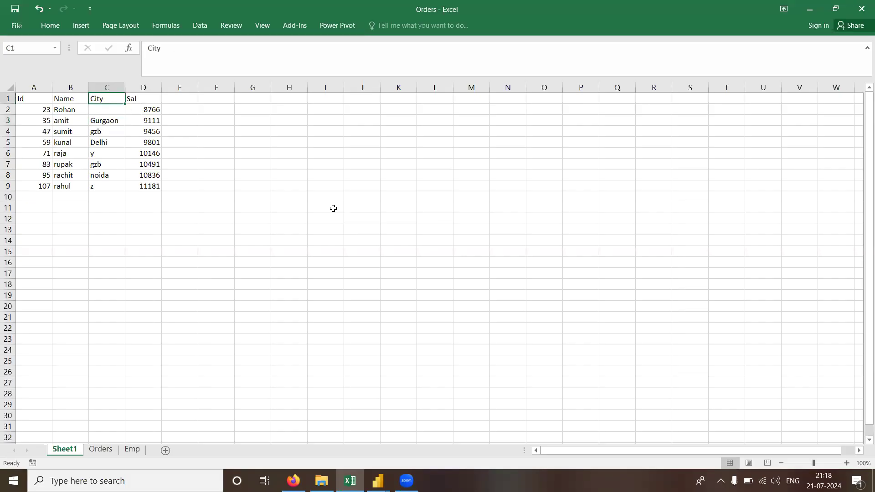
- Turn on filtering for the header row of the Sheet1 table
key("Left")
key("Left")
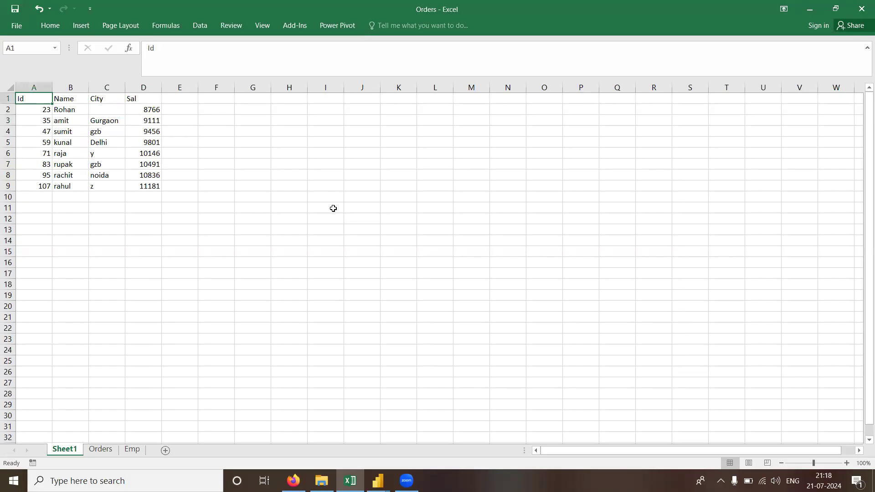
key("ctrl+shift+l")
key("Right")
key("Right")
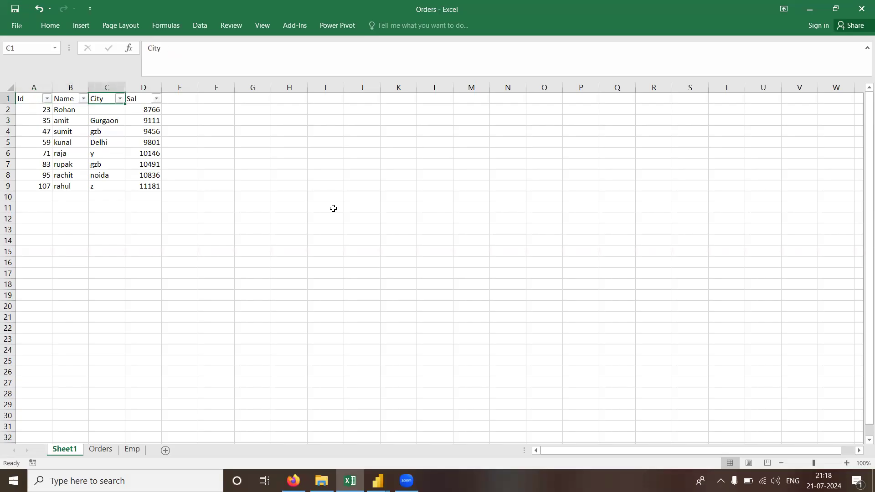
- Filter the City column in Sheet1 to show only y, z and blank entries
key("alt+Down")
key("Tab")
key("Tab")
key("space")
key("Down")
key("Down")
key("Down")
key("Down")
key("Down")
key("space")
key("Down")
key("space")
key("Down")
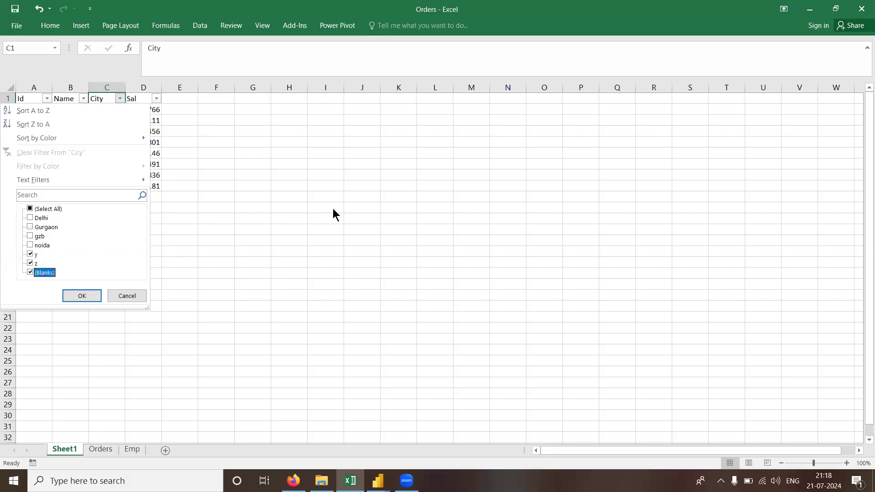
key("space")
key("Return")
key("Down")
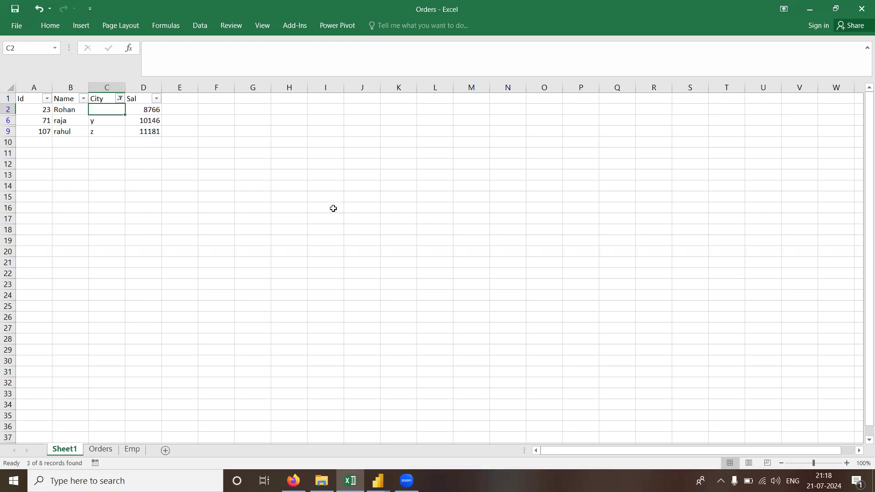
key("ctrl+shift+Down")
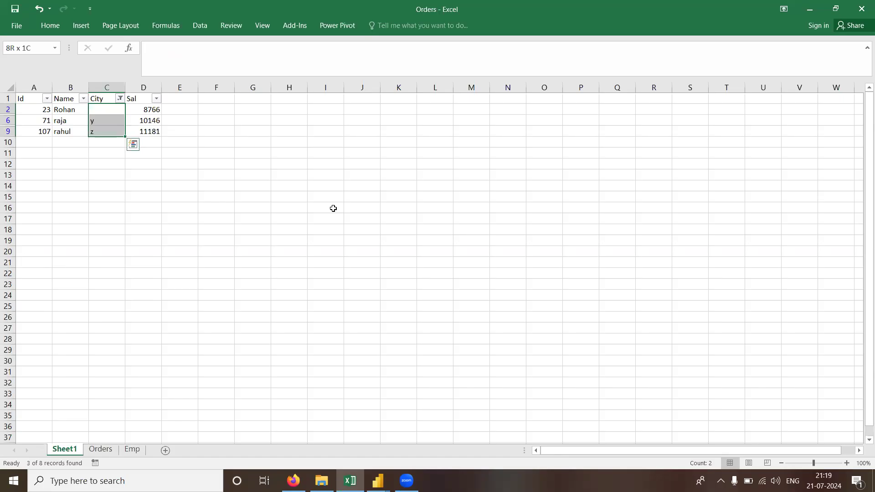
key("shift+space")
key("Up")
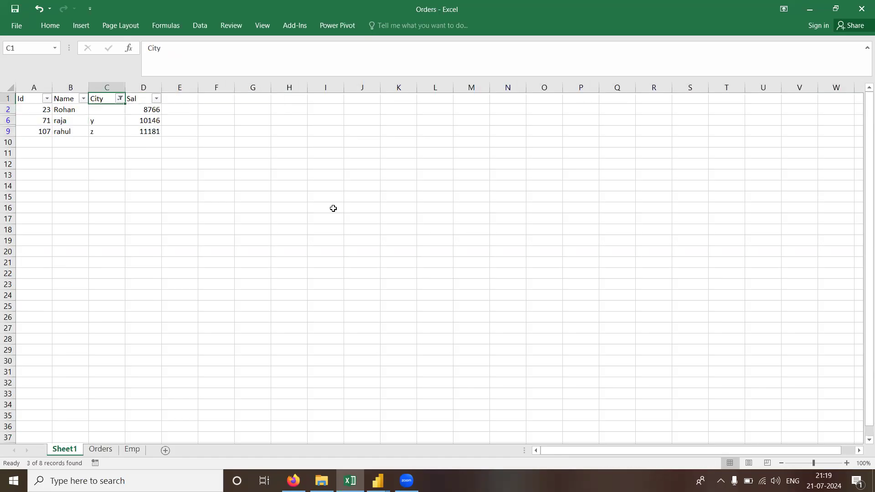
- Switch back to Power Query and delete the Replaced Value step from the Page001 query
key("alt+Tab")
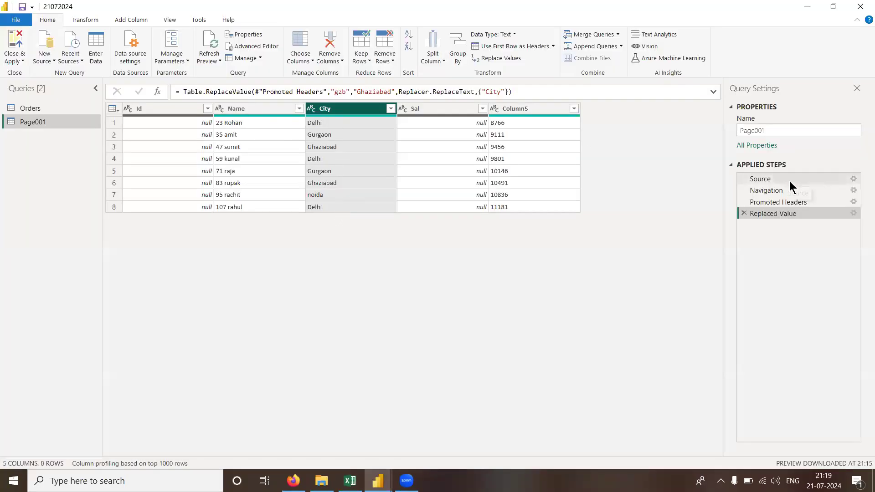
left_click(789, 204)
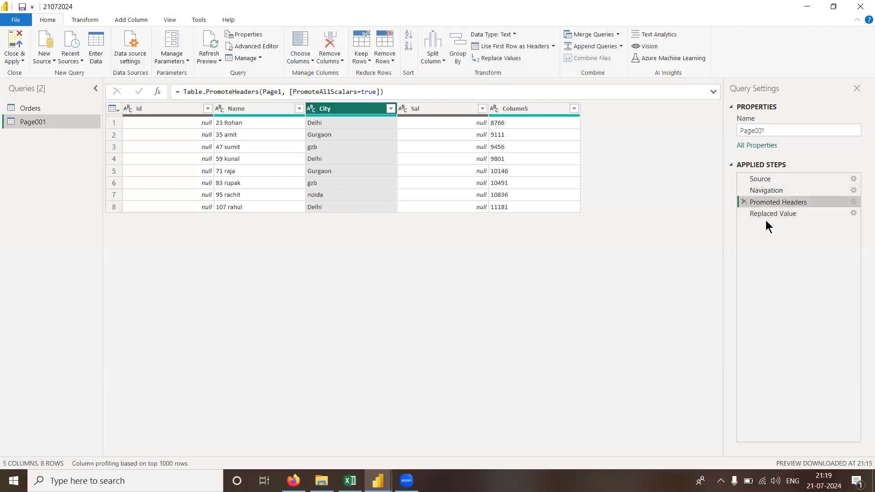
left_click(743, 214)
- Filter the City column of the Page001 query to exclude gzb
left_click(319, 147)
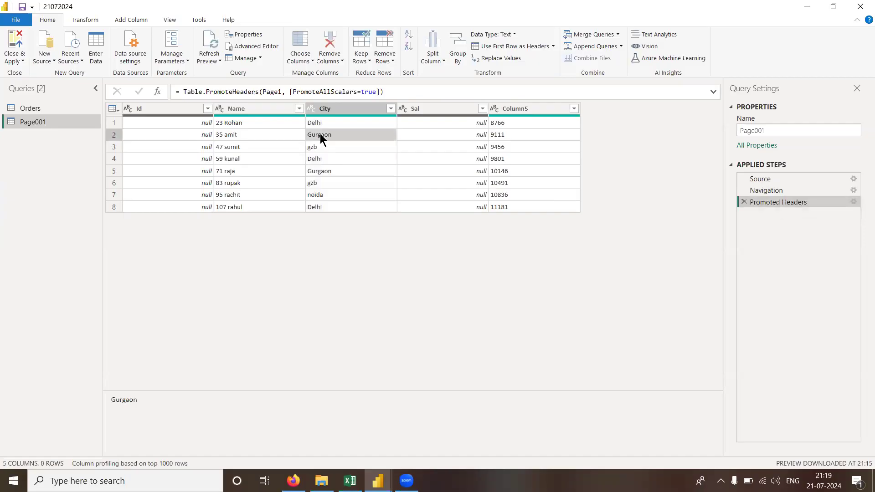
left_click(321, 182)
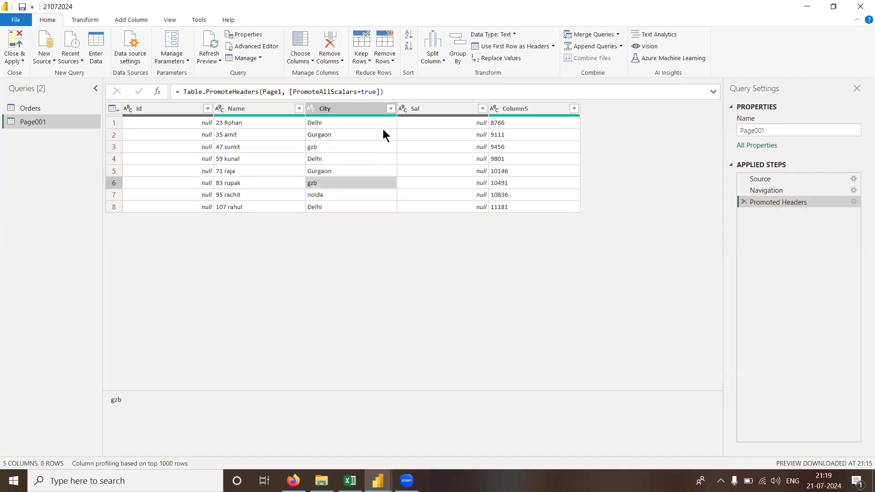
left_click(390, 110)
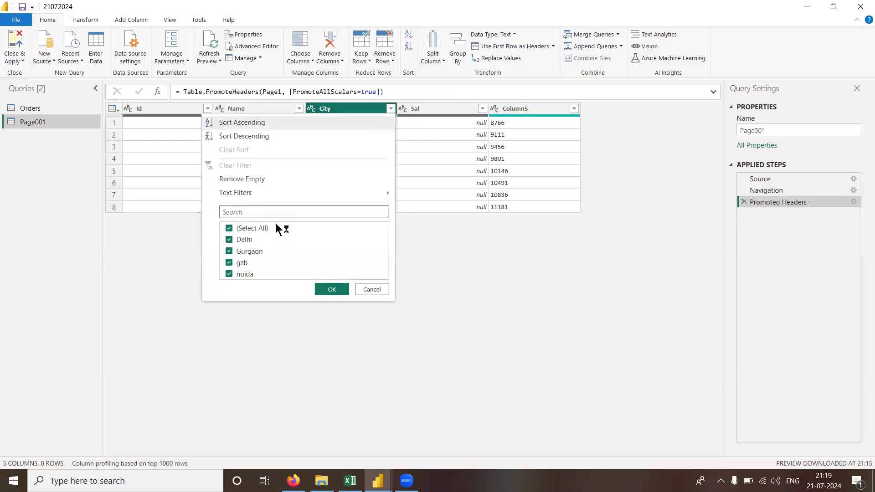
left_click(229, 262)
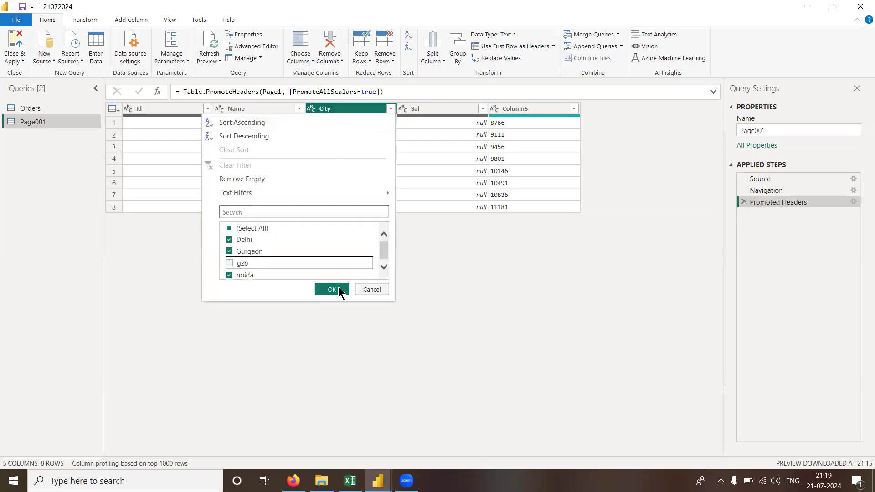
left_click(332, 289)
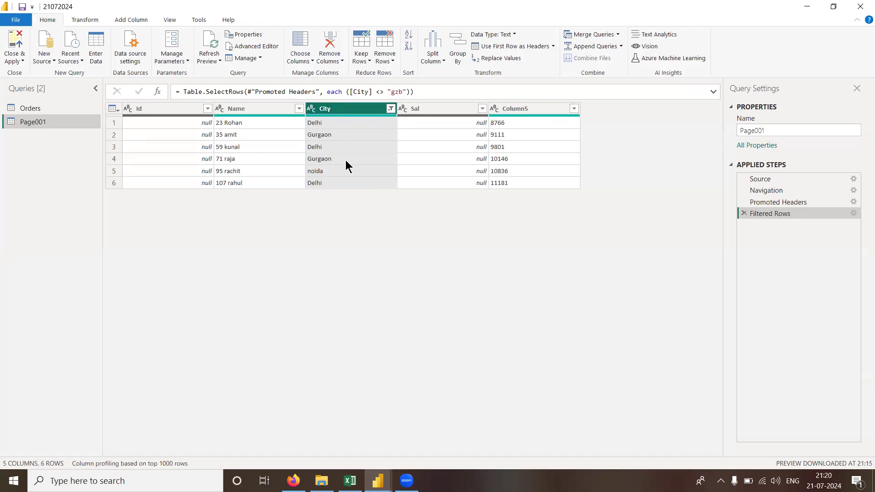
- Switch to Excel and delete the filtered Sheet1 row whose City is z
key("alt+Tab")
key("Down")
key("Up")
key("Down")
key("shift+space")
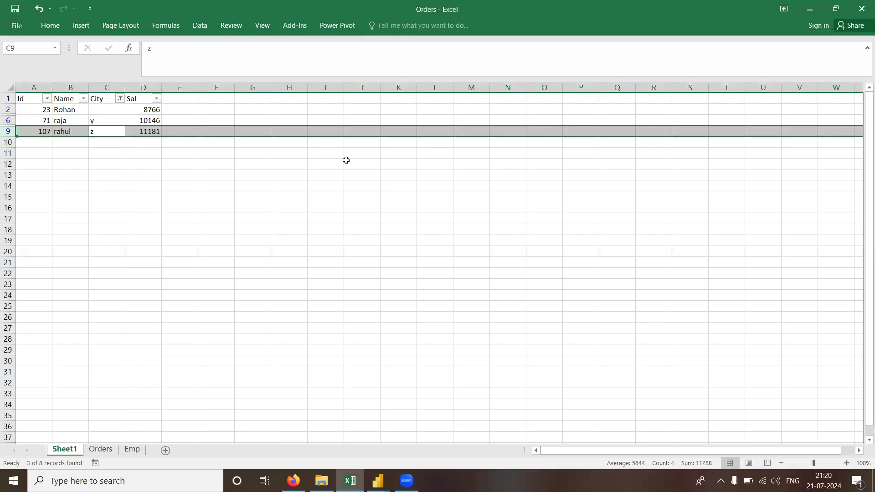
key("ctrl+minus")
key("Up")
key("Down")
key("ctrl+z")
key("Up")
key("Down")
key("shift+space")
key("ctrl+minus")
- Clear the City filter in Sheet1 so all remaining rows are shown
key("Up")
key("Up")
key("alt+a")
key("c")
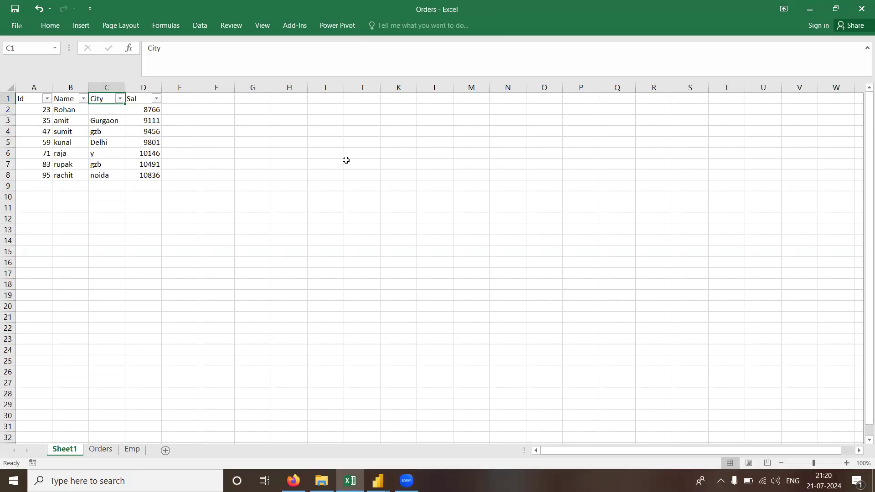
key("Down")
key("Left")
- Switch back to Power Query and review the Page001 City filter values and the Close & Apply options without changing anything
key("alt+Tab")
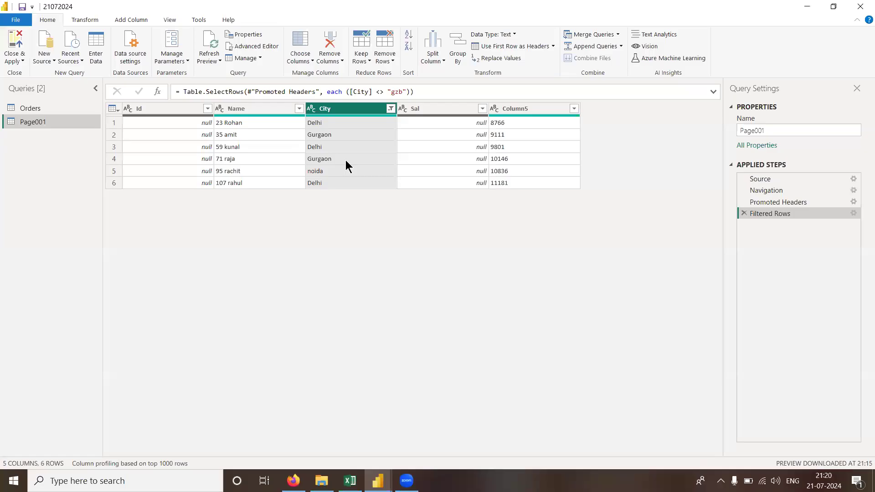
left_click(390, 108)
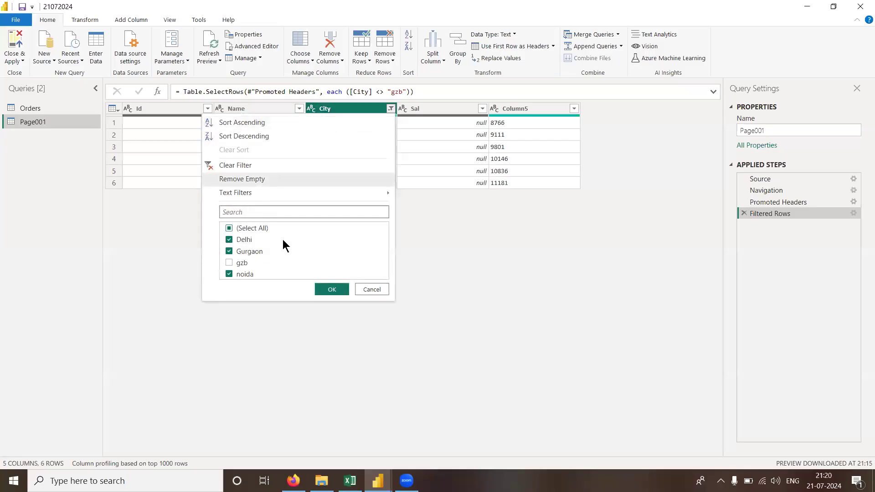
left_click(368, 286)
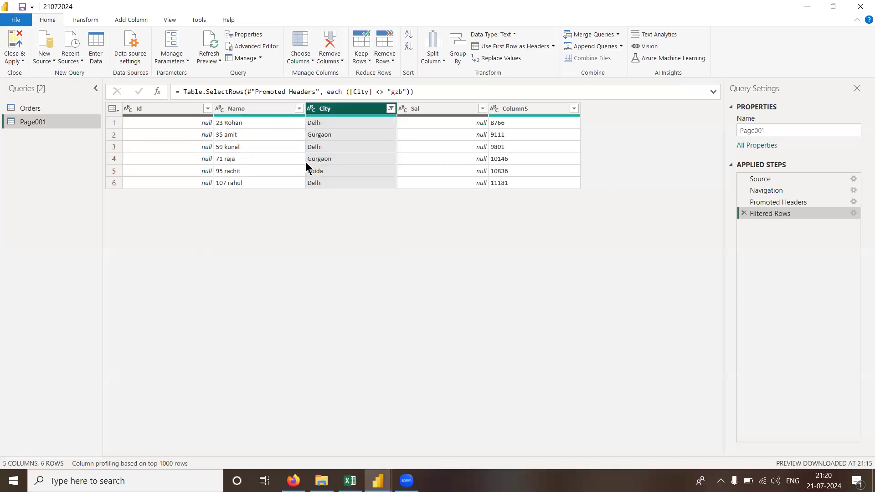
left_click(16, 60)
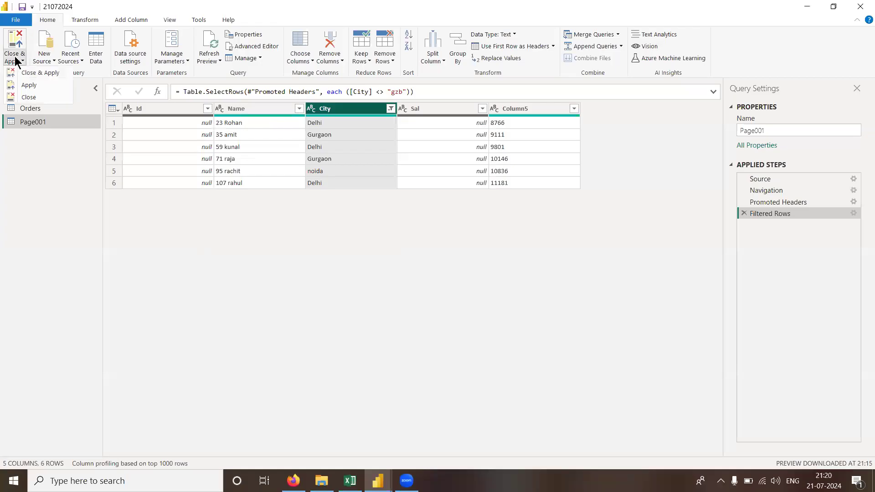
left_click(139, 201)
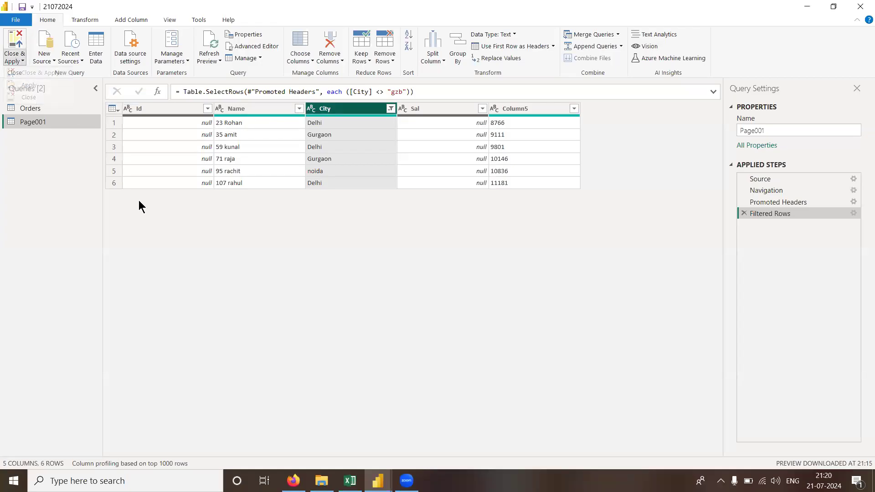
- Switch to the WhatsApp Web group chat in the browser and download the shared workbook file new.xlsx
key("alt+Tab")
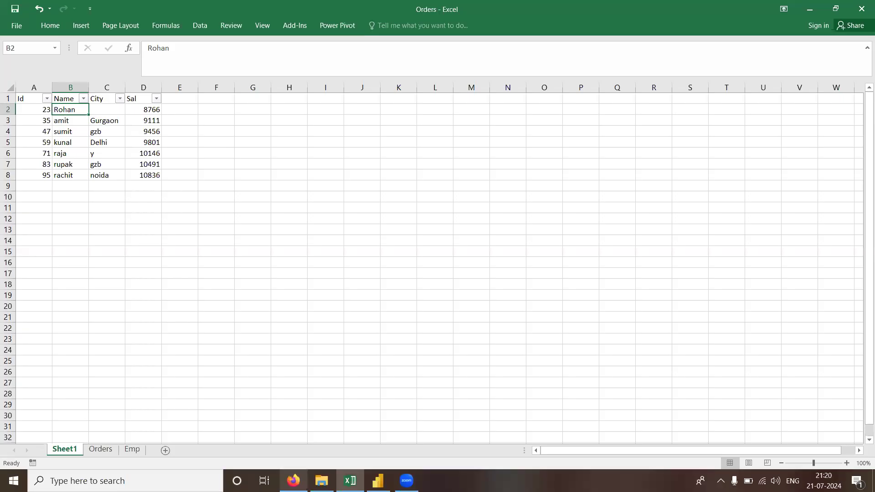
key("alt+Tab")
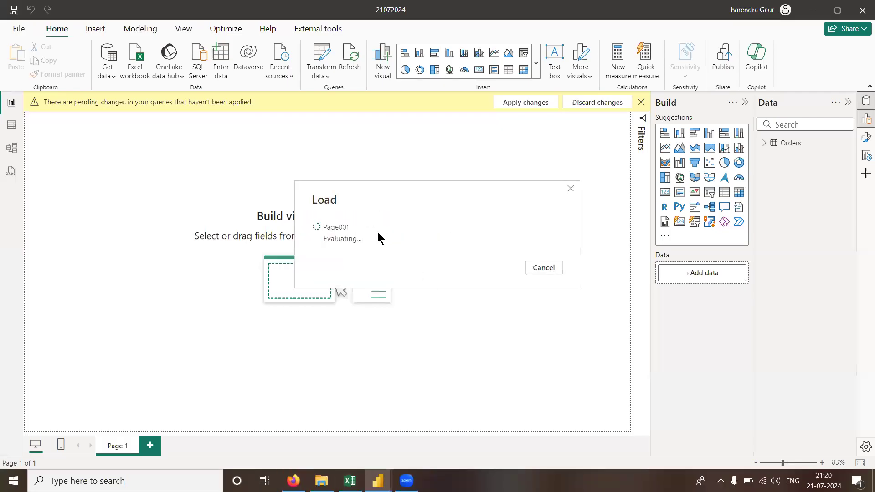
key("alt+Tab")
key("alt+Tab")
key("alt+Tab")
key("alt+Tab")
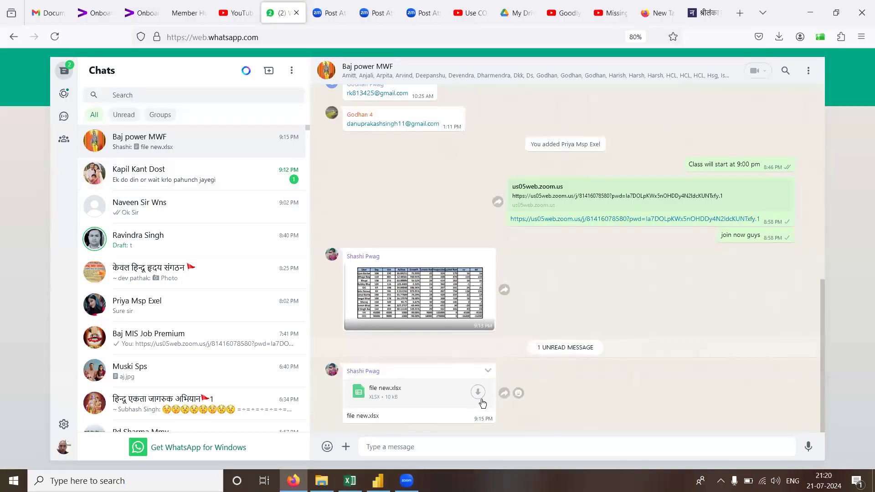
left_click(477, 395)
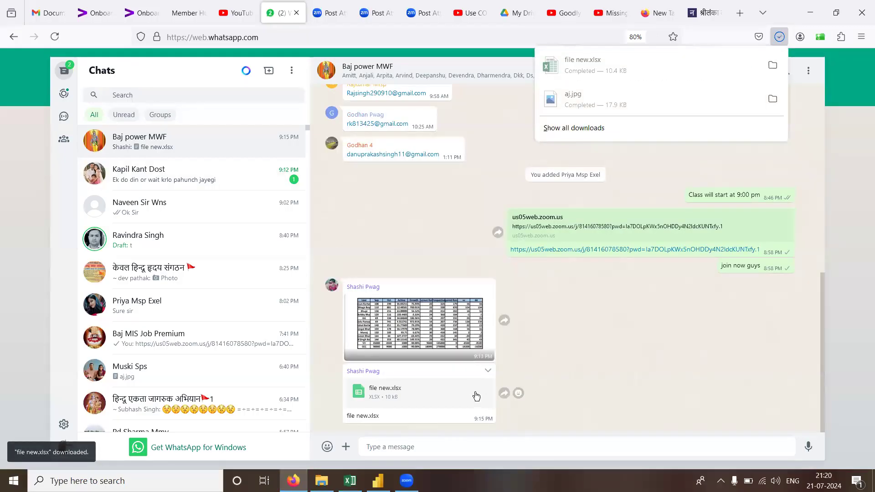
- Show the downloaded file new workbook in Downloads and copy it into the class folder that holds Orders and Emp
left_click(772, 65)
key("Down")
key("Up")
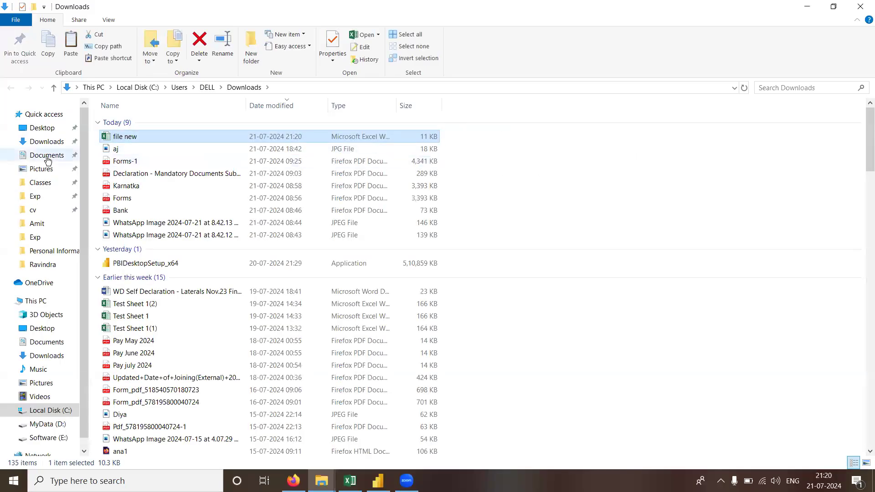
left_click(50, 267)
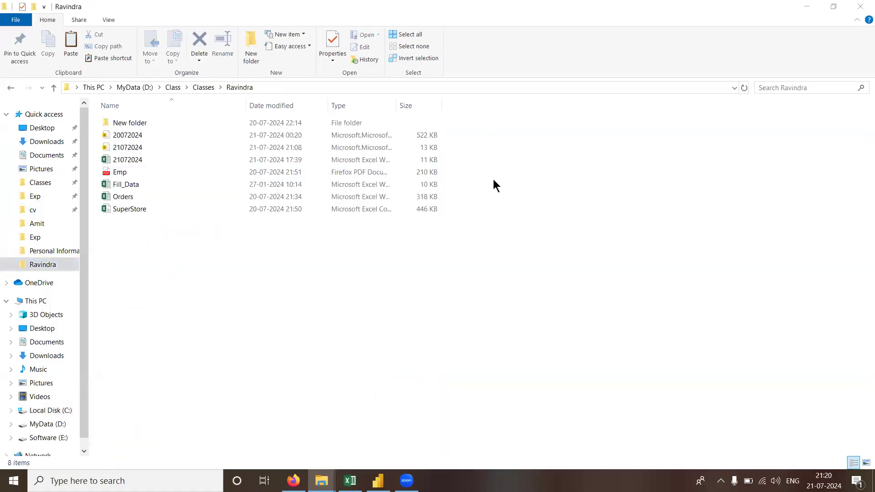
key("ctrl+v")
key("Down")
key("Up")
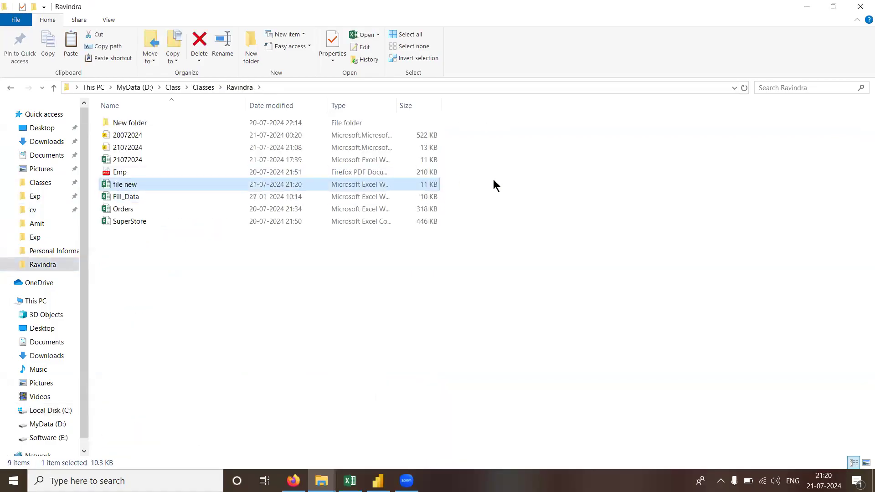
- Open the file new workbook in Excel for editing and fit its column widths to their contents
key("Return")
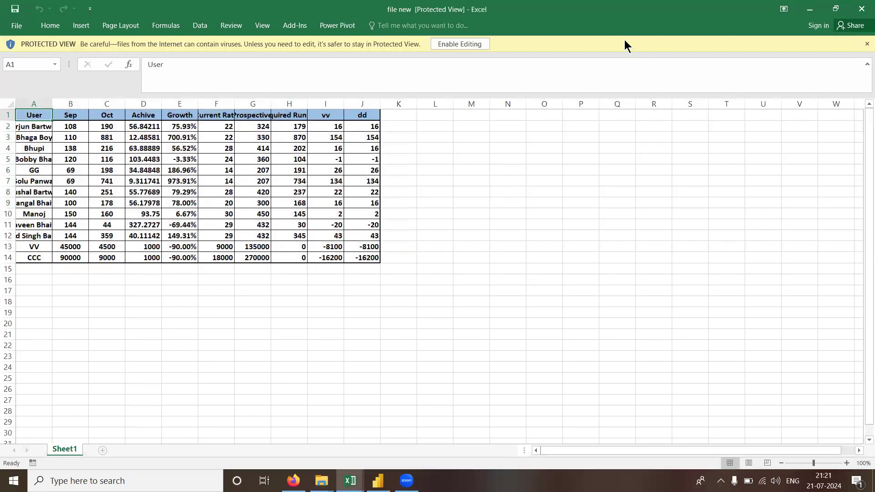
left_click(461, 44)
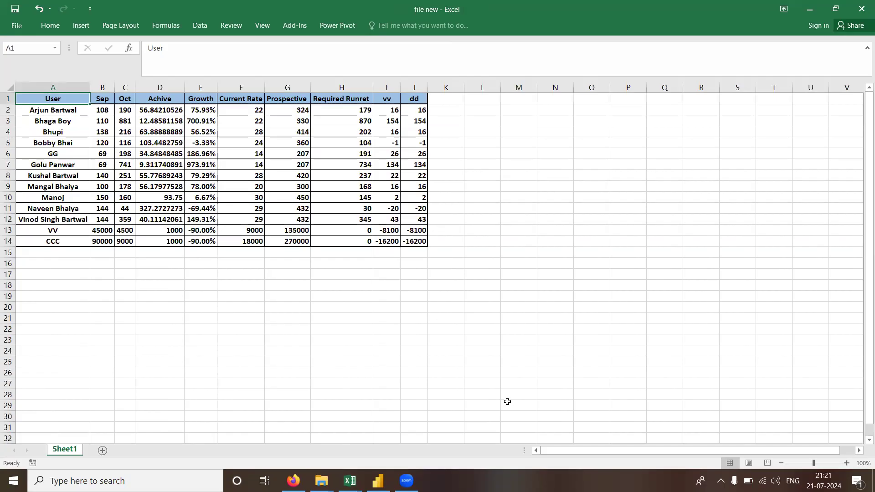
left_click(515, 219)
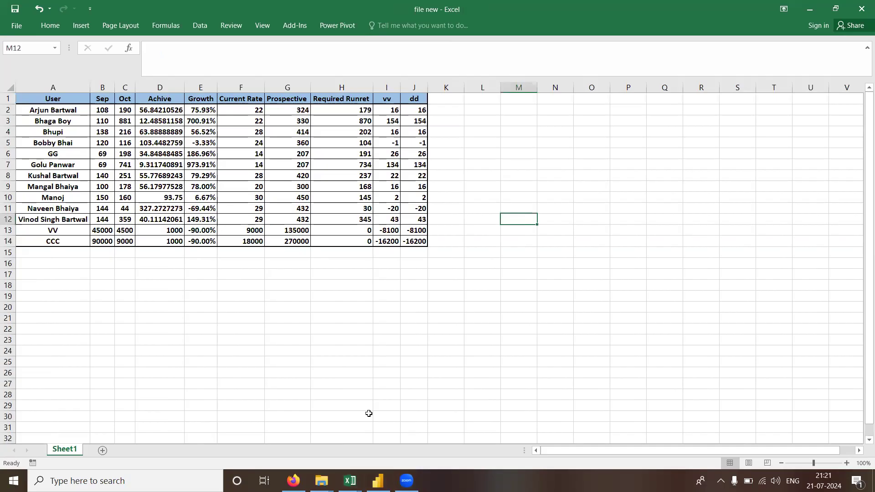
- Switch to Power BI and import Sheet1 of the file new Excel workbook into Power Query for transformation
key("alt+Tab")
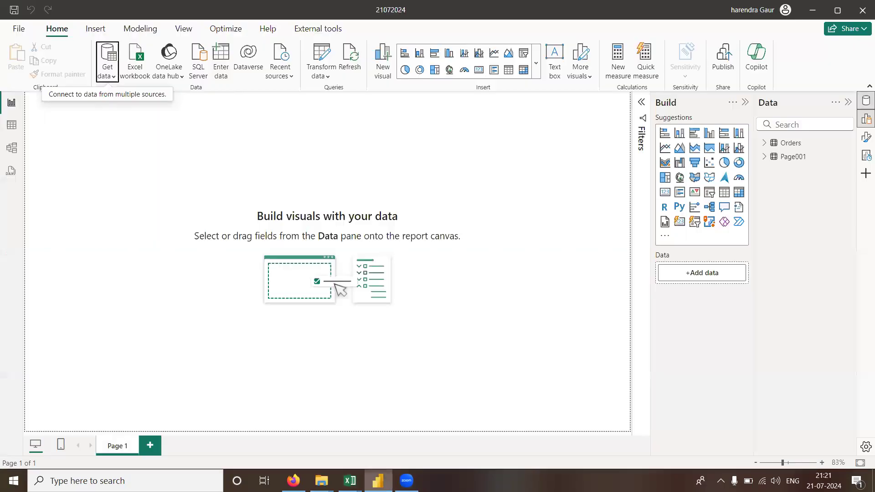
left_click(109, 67)
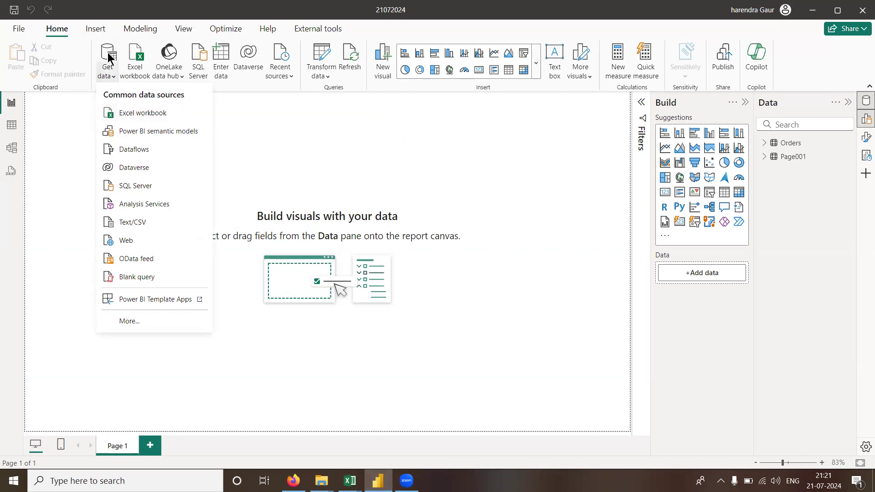
left_click(138, 114)
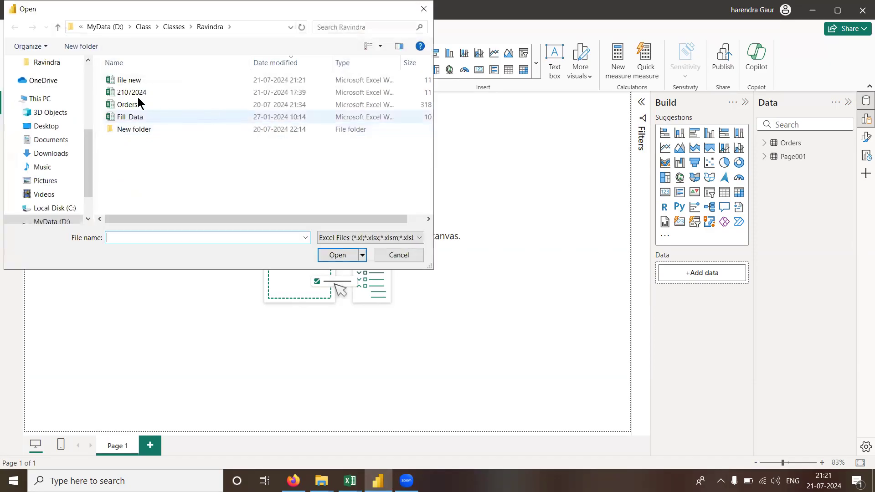
double_click(129, 80)
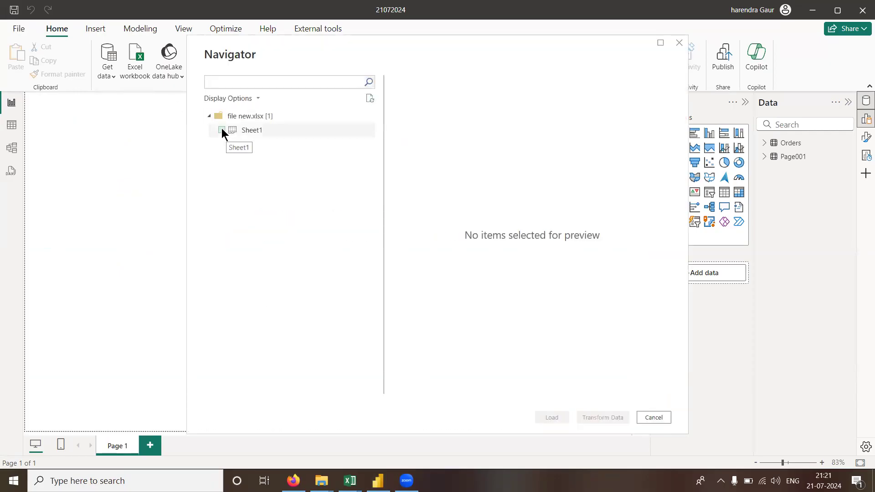
left_click(221, 130)
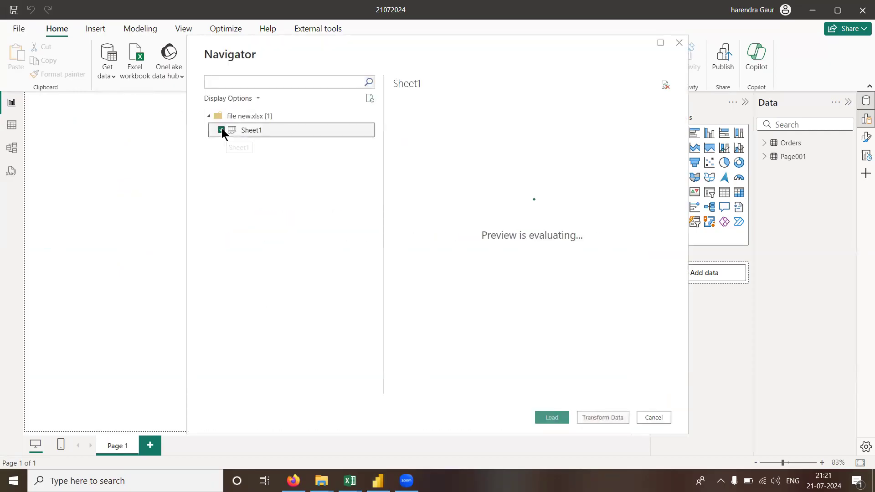
left_click(611, 415)
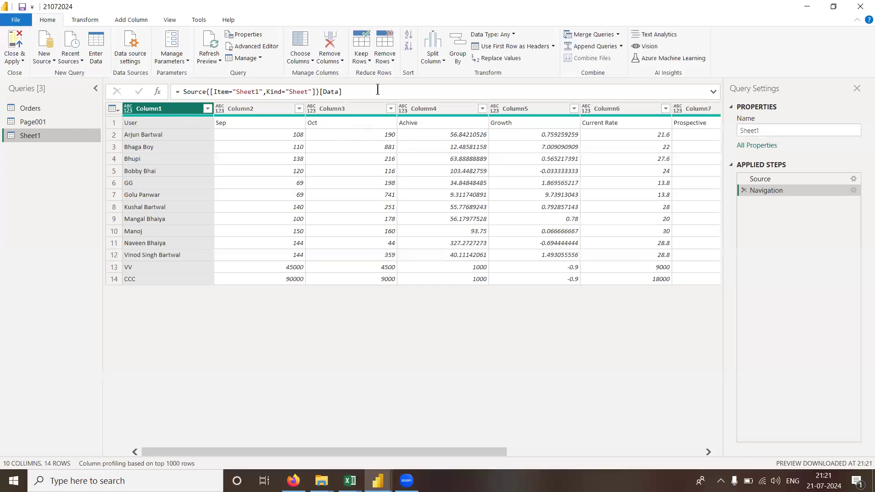
- Use the first row of the Sheet1 query as headers and inspect cells in the Growth and Achive columns
left_click(510, 48)
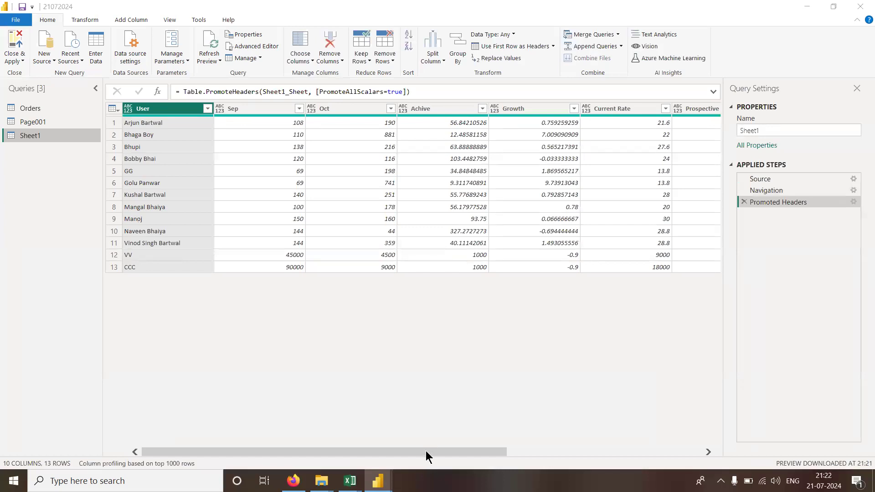
left_click_drag(426, 450, 342, 456)
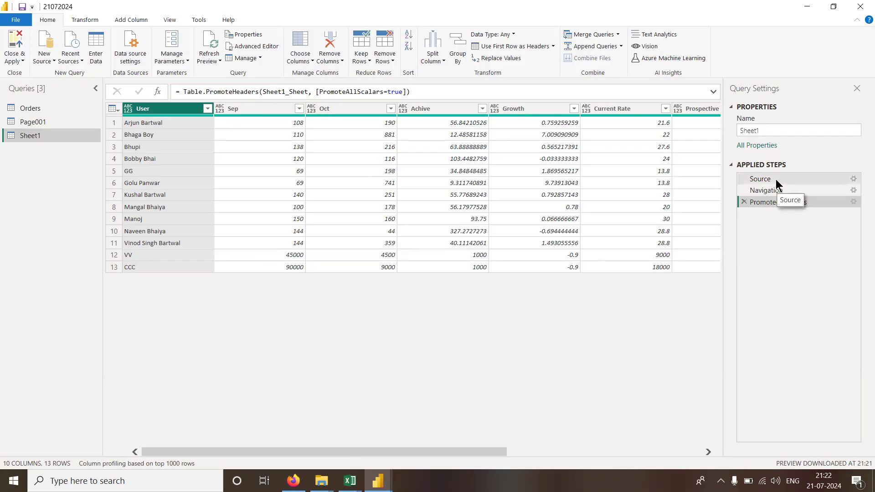
left_click(503, 183)
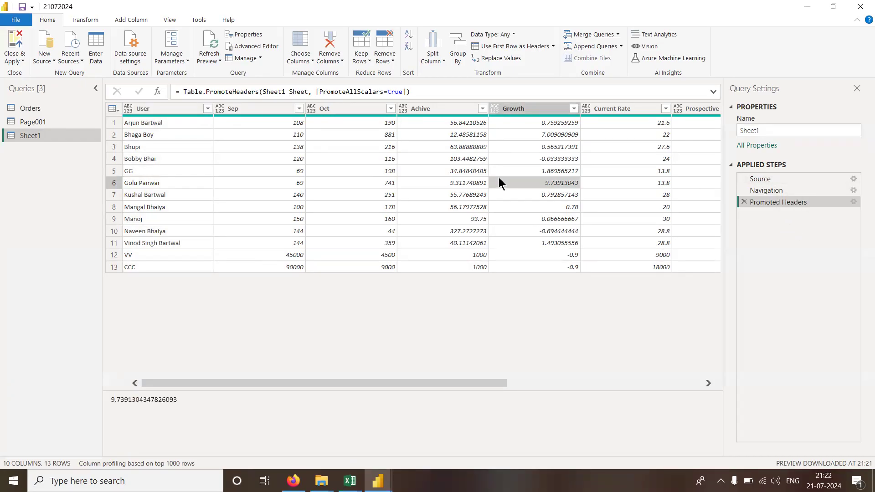
left_click(415, 157)
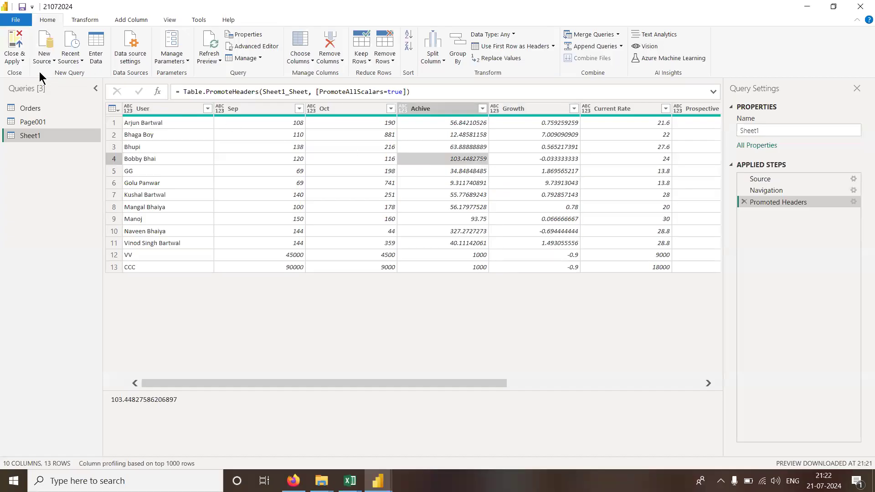
- Rename the Sheet1 query as UserData, then close Power Query and apply the changes
double_click(790, 133)
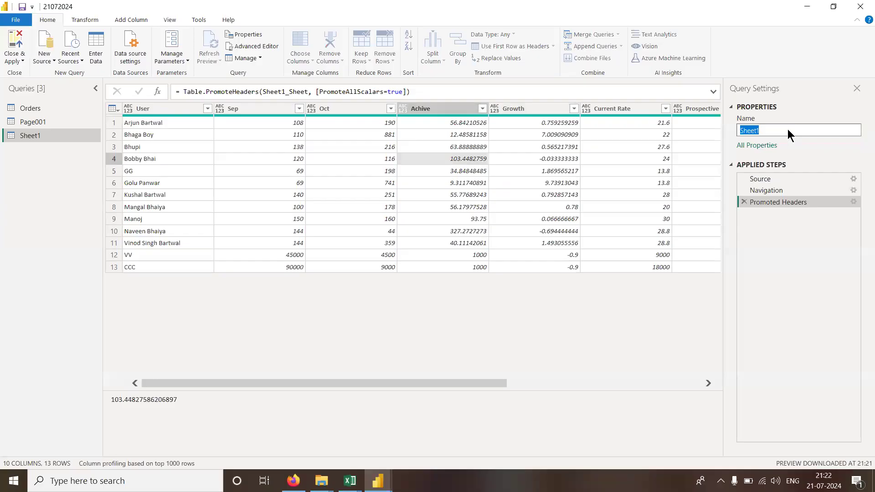
type("UserData")
left_click(19, 59)
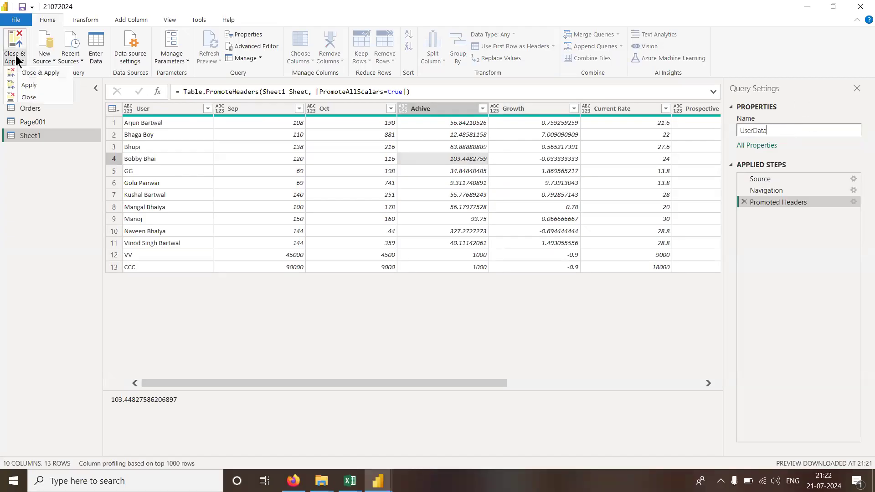
left_click(35, 74)
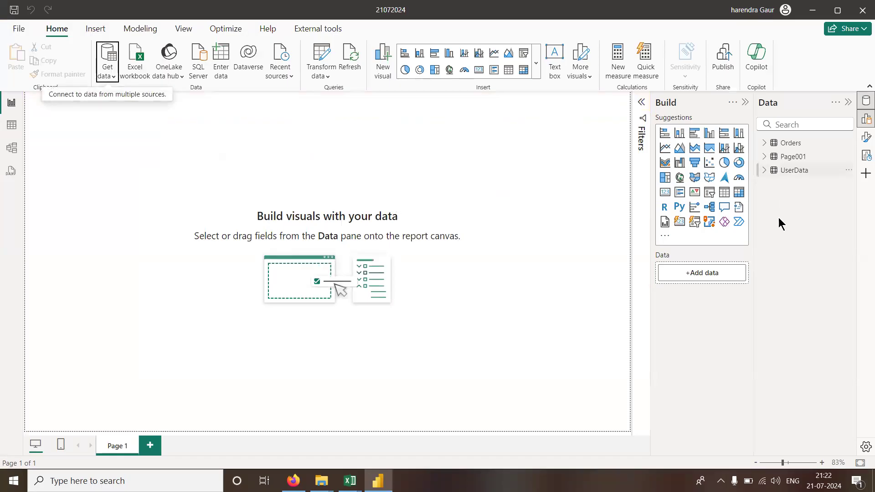
- Check the loaded Page001 and UserData tables among the report's data
left_click(795, 162)
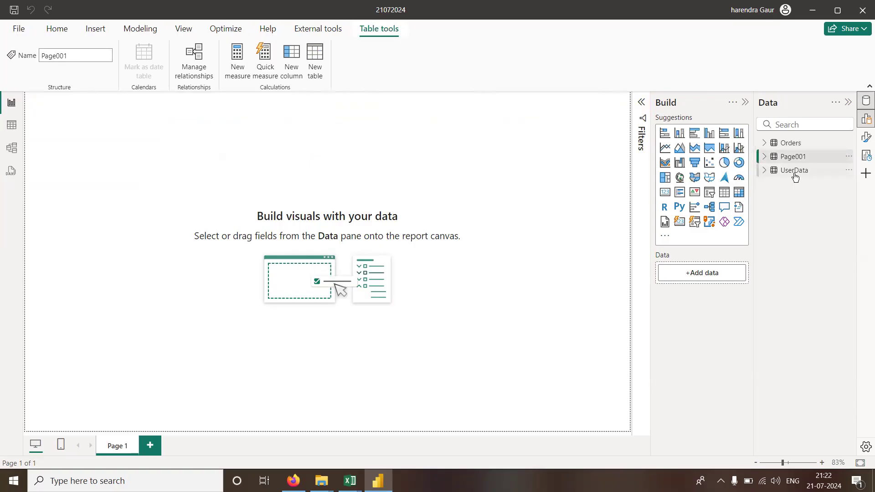
left_click(796, 173)
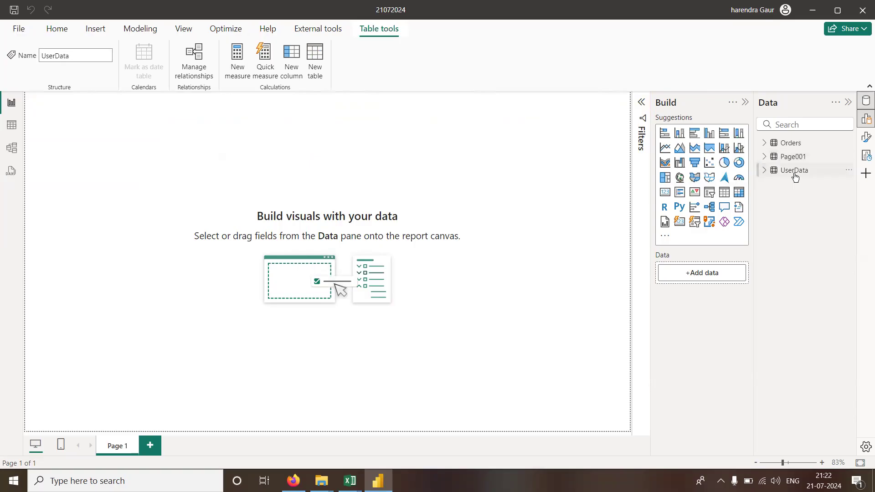
left_click(55, 31)
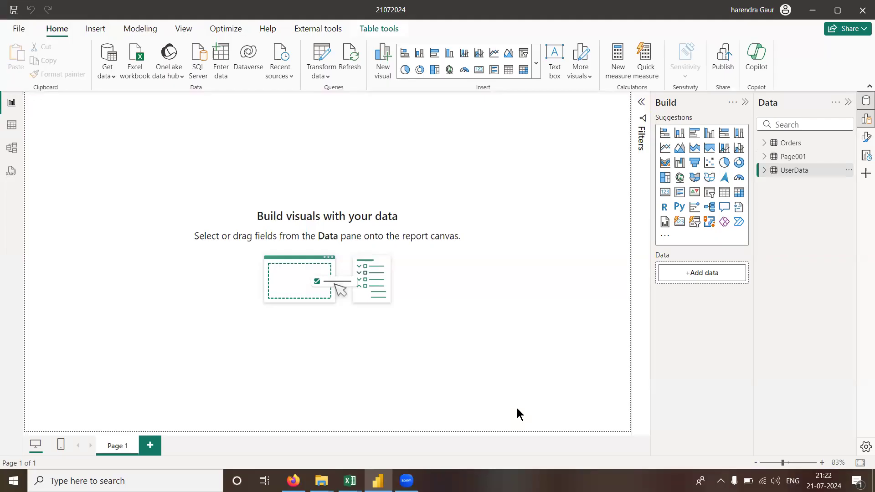
left_click(474, 258)
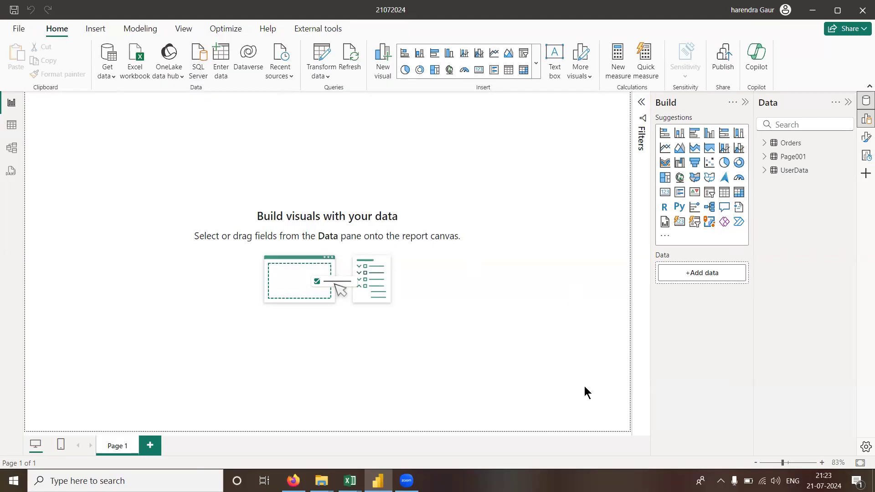
- Switch to Excel, close the file new workbook and view the Orders sheet of the Orders workbook
key("alt+Tab")
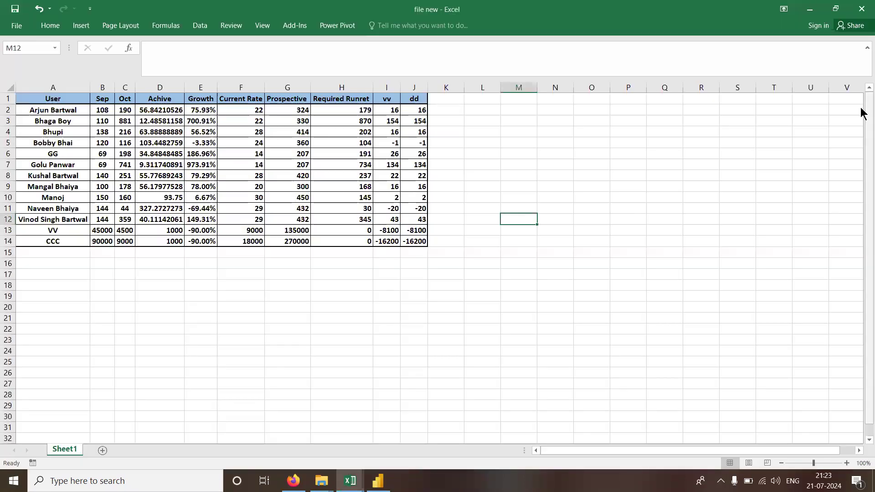
left_click(861, 12)
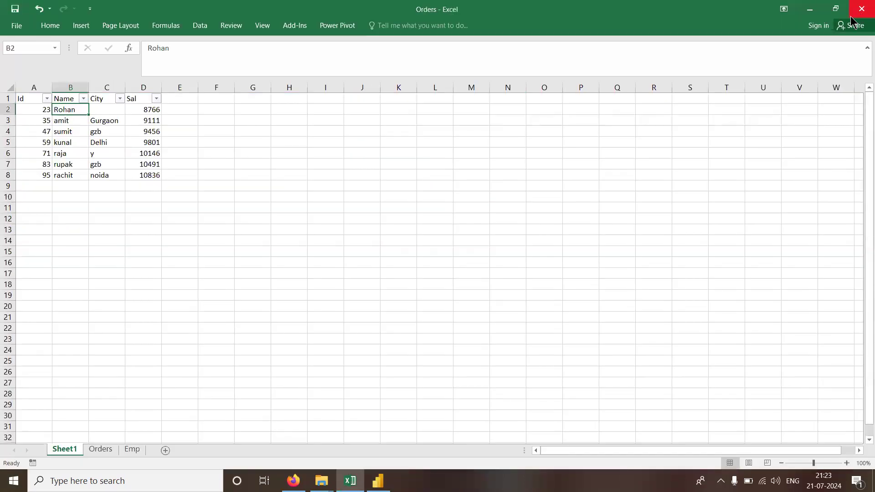
key("ctrl+Page_Down")
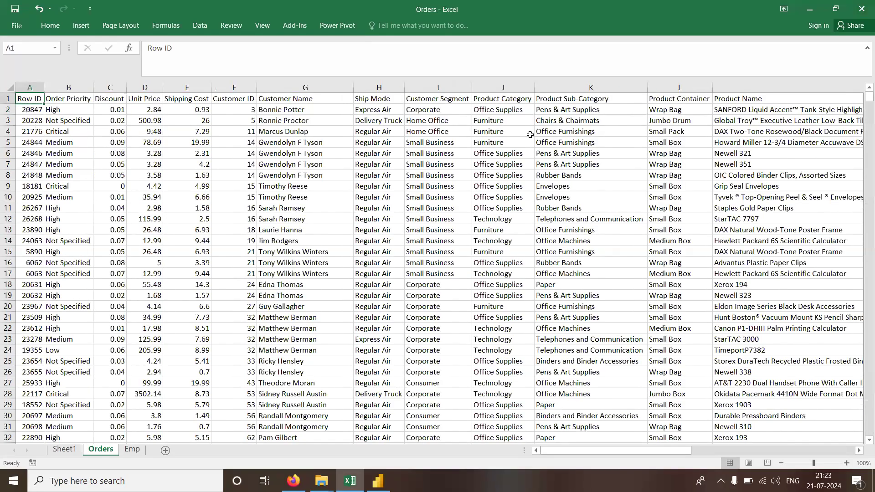
- Switch to the class folder in File Explorer and open the 21072024 Excel workbook
key("alt+Tab")
key("alt+Tab")
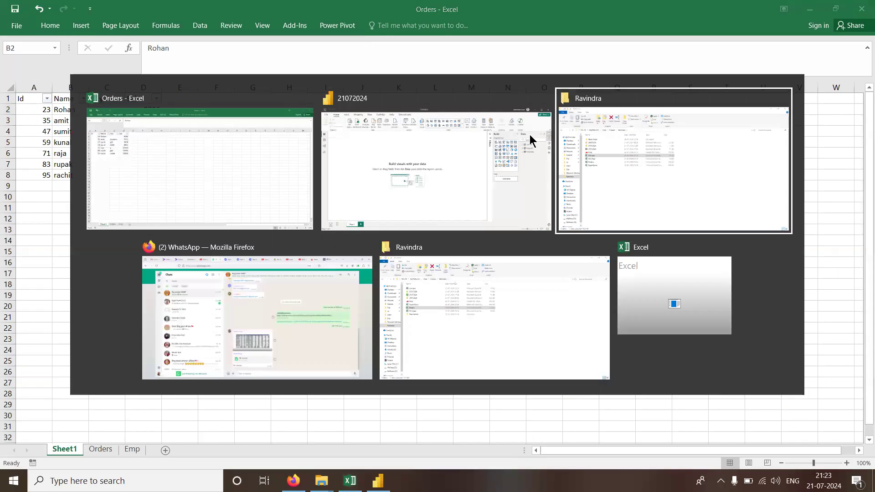
key("Down")
key("Up")
key("Down")
key("Down")
key("Up")
key("Up")
key("Up")
key("Up")
key("Up")
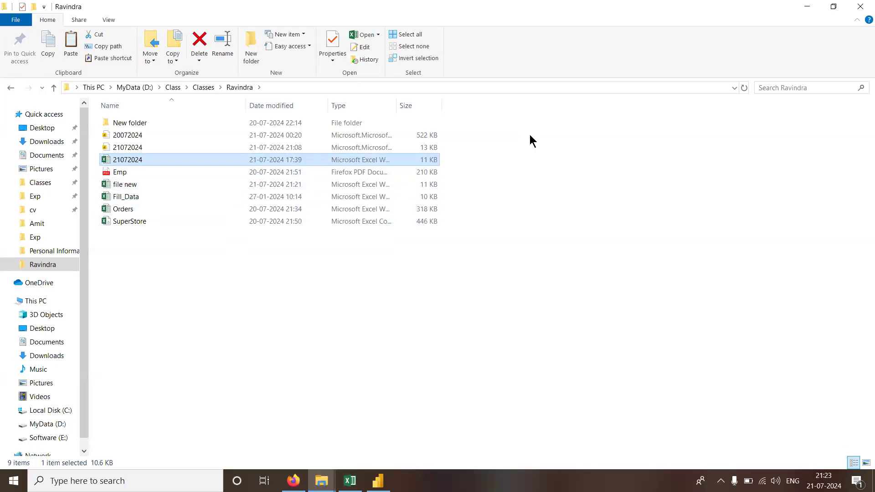
key("Return")
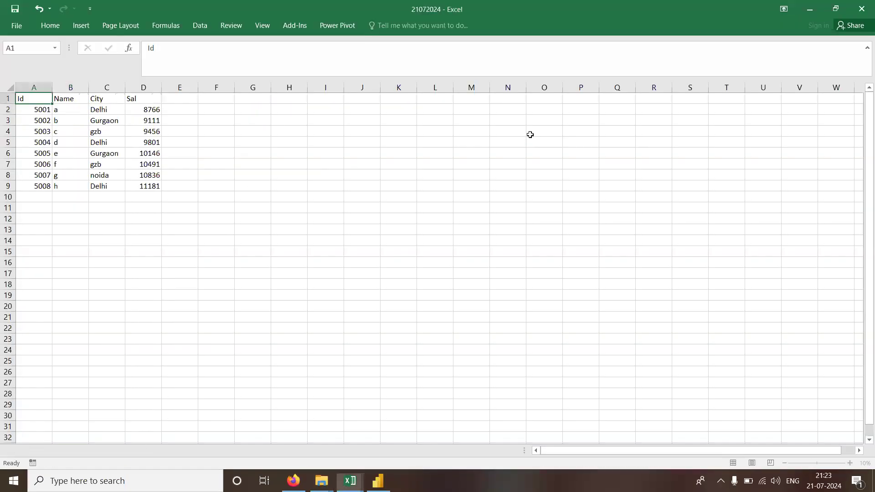
- Look through the sheets of the 21072024 workbook and compare their columns and rows
key("ctrl+Page_Down")
key("ctrl+Page_Down")
key("ctrl+Page_Down")
key("ctrl+Page_Up")
key("ctrl+Page_Up")
key("ctrl+Page_Up")
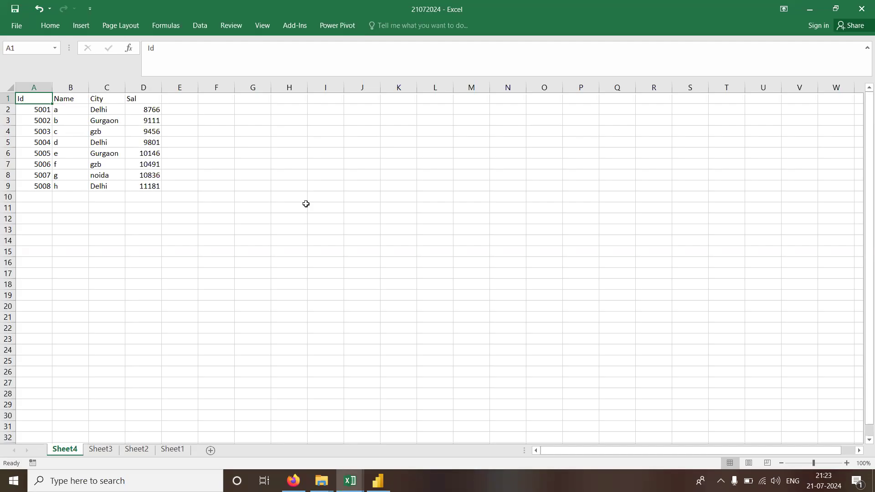
key("ctrl+Page_Down")
key("ctrl+Page_Down")
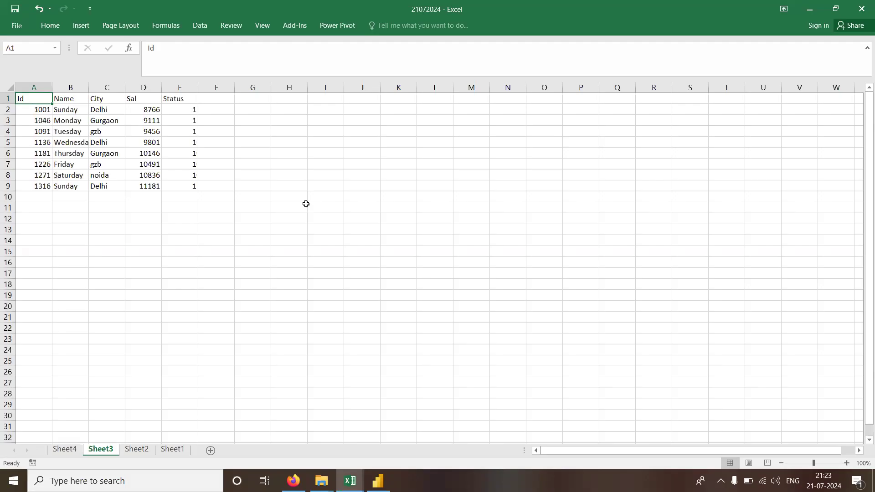
- Look again at Sheet4 and Sheet1 of the 21072024 workbook to compare their layouts
key("ctrl+Page_Up")
key("ctrl+Page_Up")
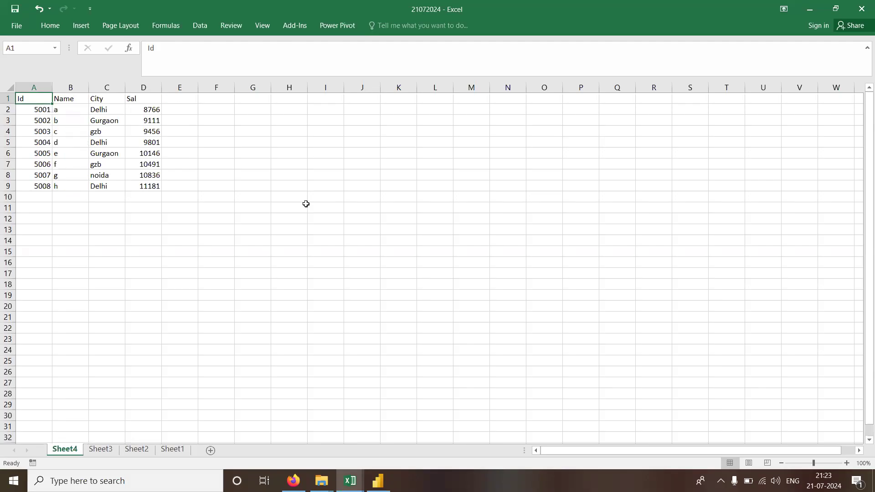
key("ctrl+Page_Down")
key("ctrl+Page_Down")
key("ctrl+Page_Down")
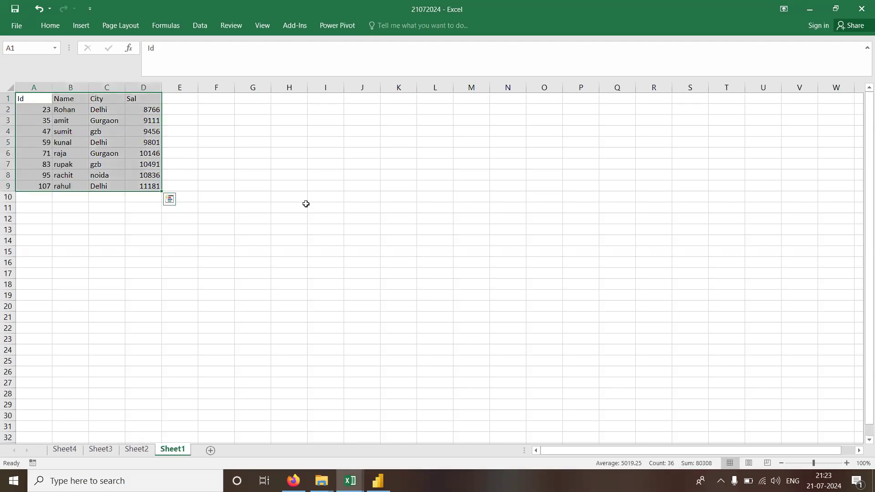
- Check the header row of Sheet1 from the Id column through to the Sal column
key("ctrl+Home")
key("ctrl+Right")
key("ctrl+Left")
key("ctrl+Right")
key("Left")
key("Left")
key("Left")
key("ctrl+Right")
key("ctrl+Left")
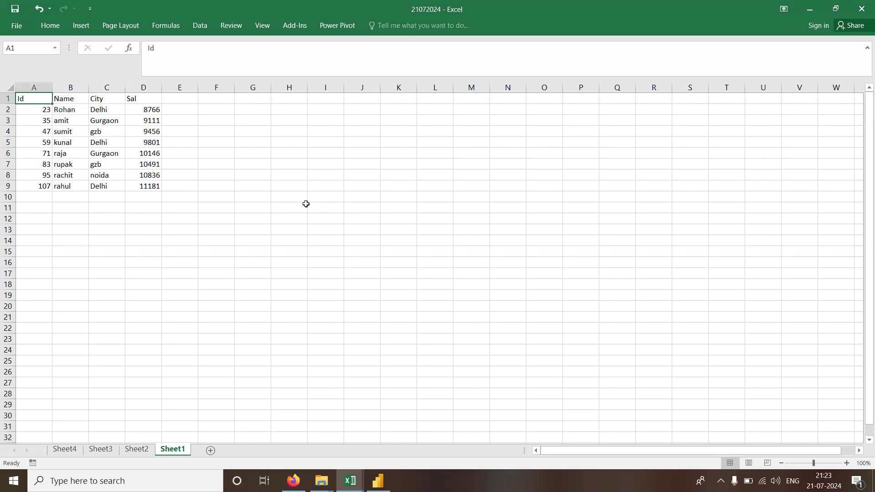
key("ctrl+Right")
key("ctrl+Left")
key("ctrl+Right")
key("ctrl+Left")
key("ctrl+Right")
key("ctrl+Left")
- Switch to Power BI Desktop and connect to the 21072024 Excel workbook as a new data source
key("alt+Tab")
key("alt+Tab")
key("alt+Tab")
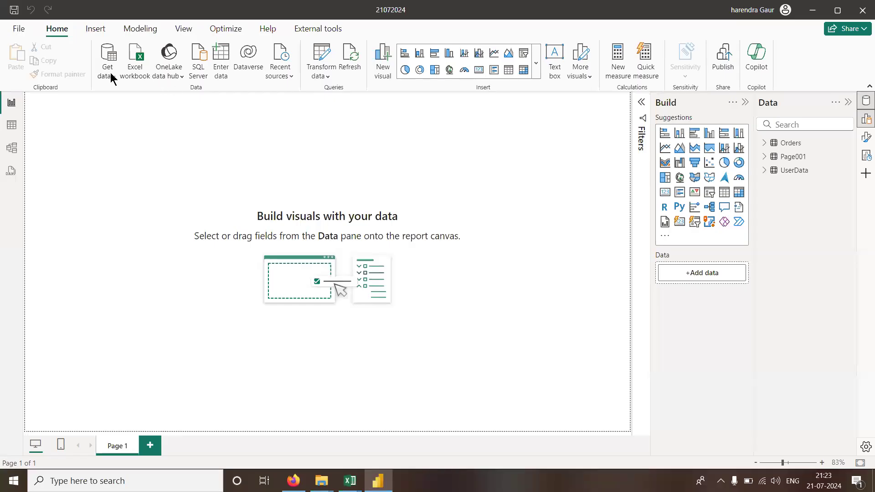
left_click(111, 78)
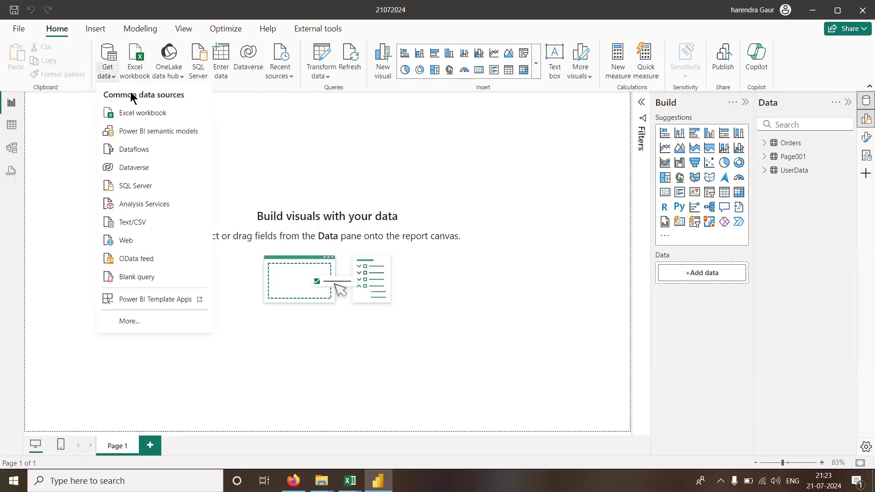
left_click(137, 114)
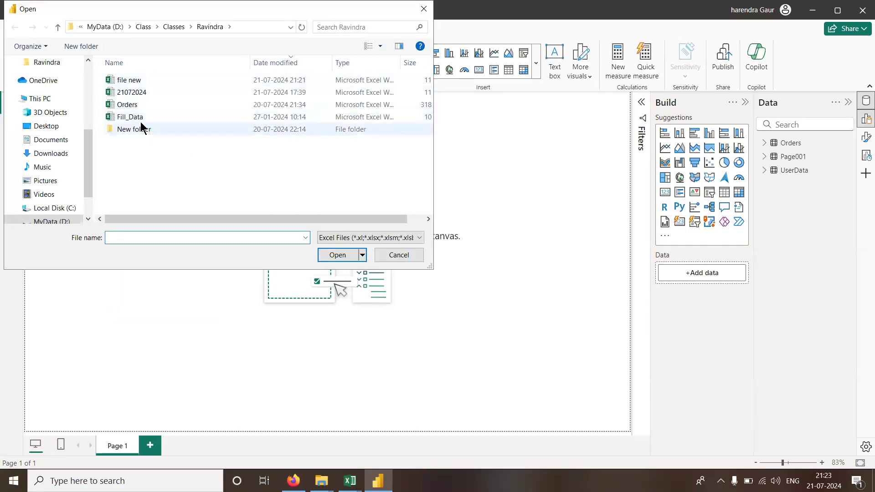
double_click(134, 91)
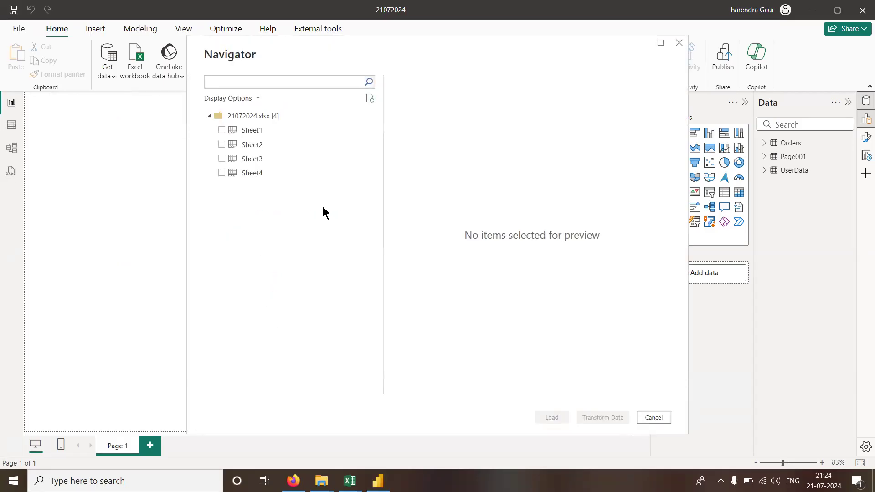
- Preview the sheets of 21072024.xlsx and bring only Sheet2 into the Power Query Editor for transformation
left_click(217, 144)
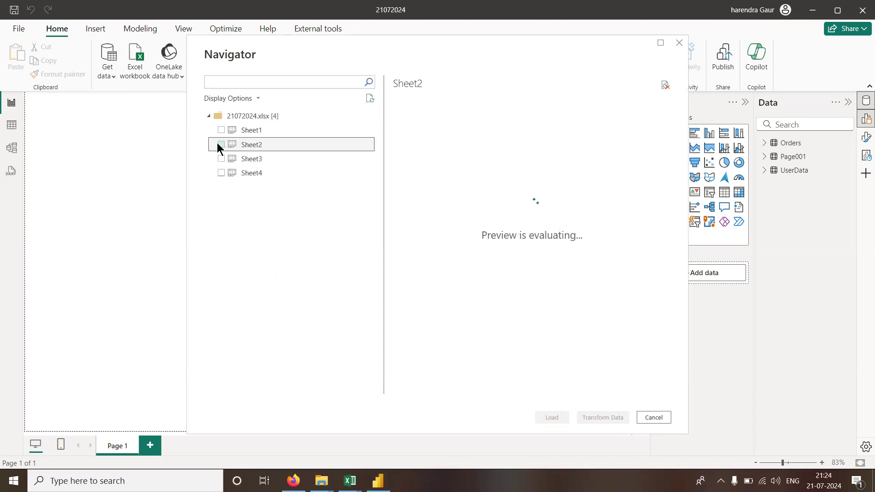
left_click(262, 161)
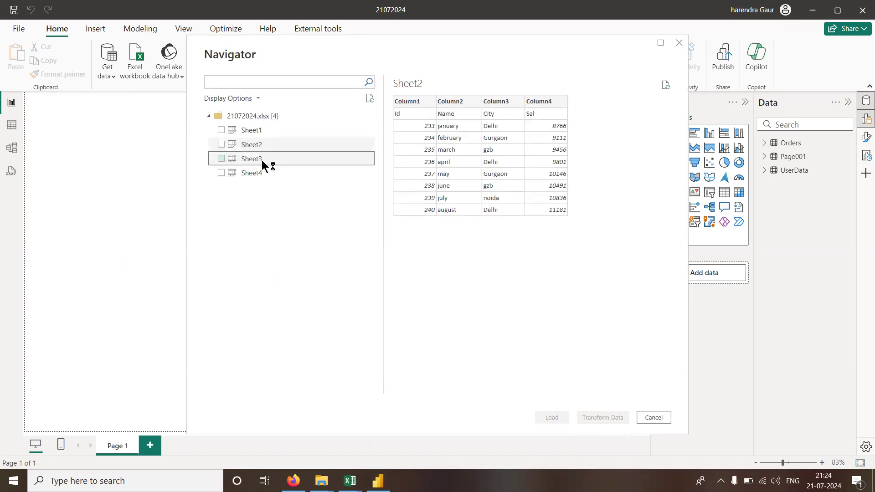
left_click(253, 133)
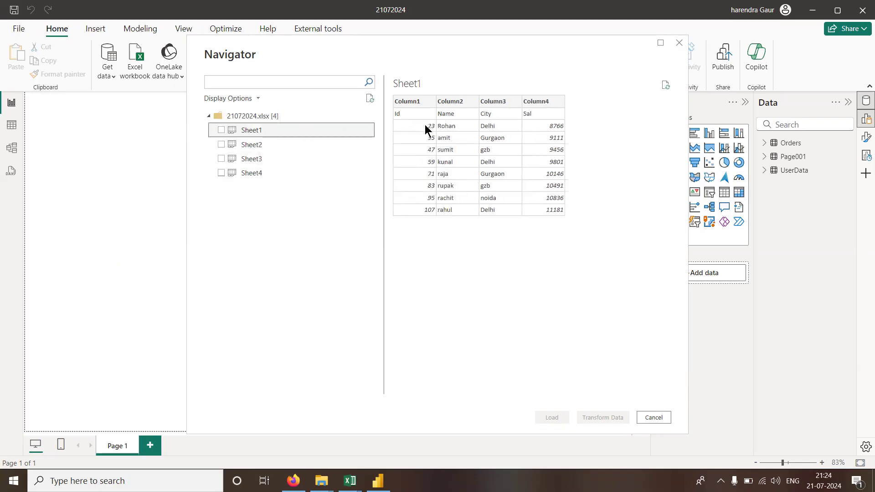
left_click(270, 147)
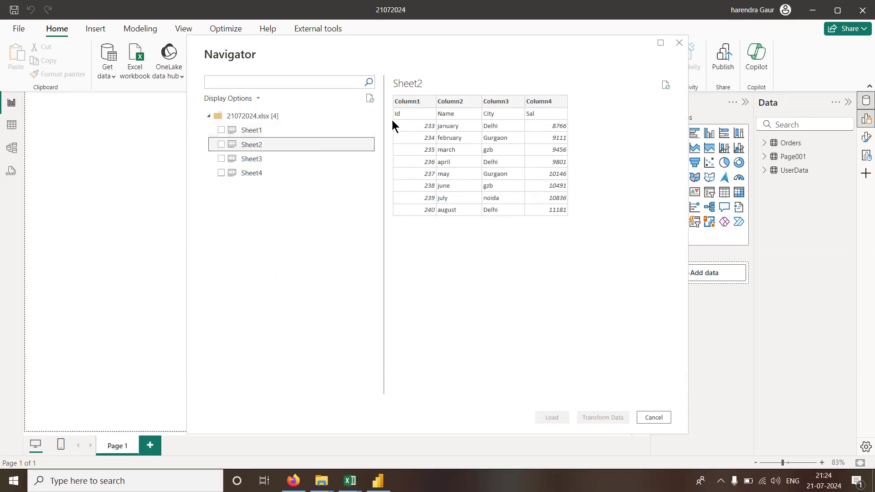
left_click(260, 160)
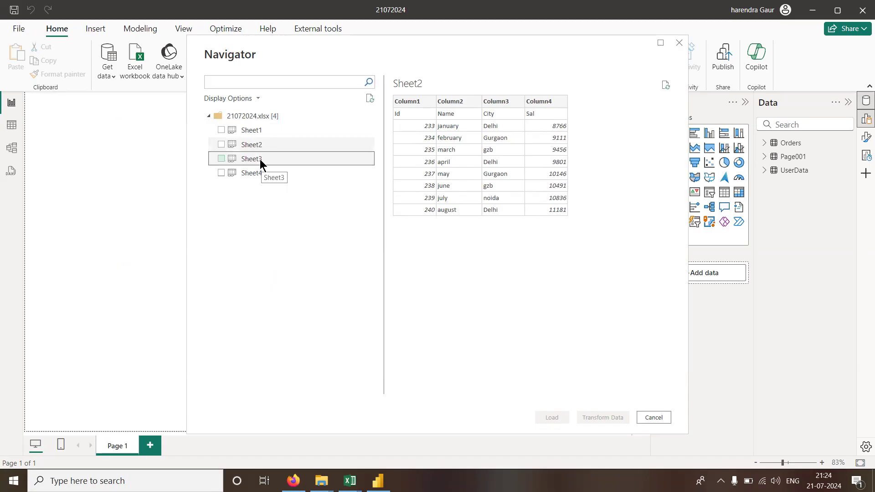
left_click(289, 170)
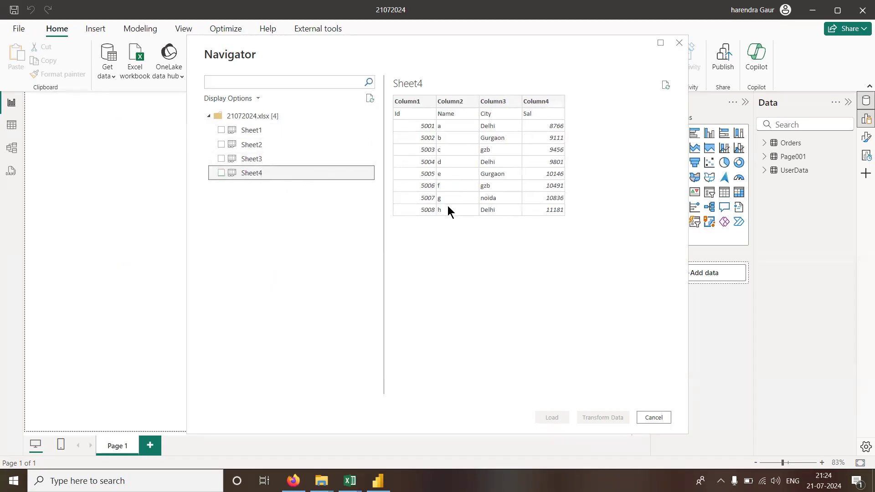
left_click(264, 147)
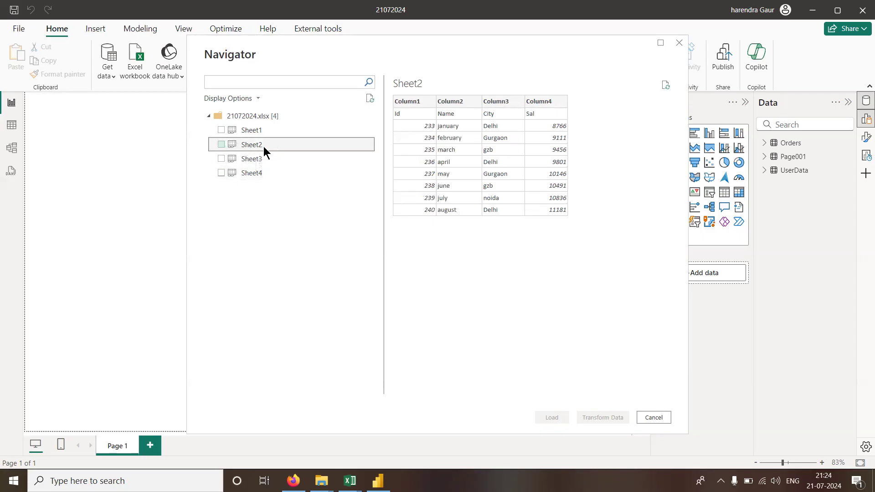
left_click(221, 143)
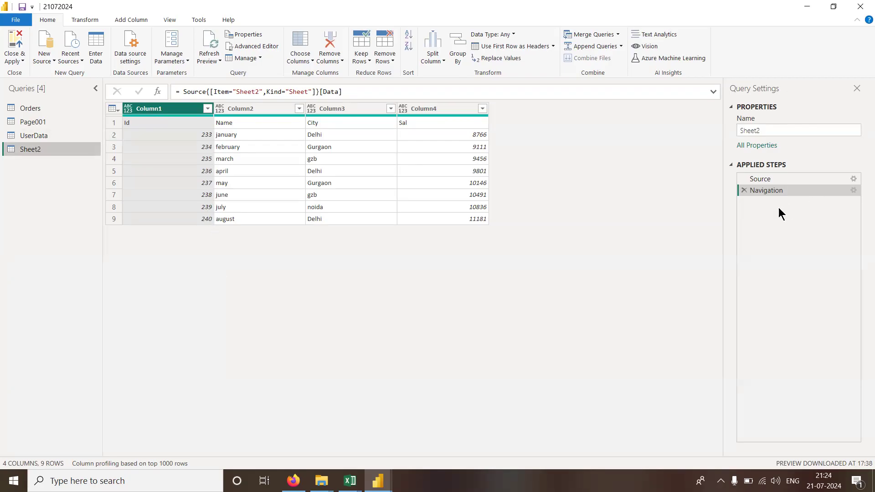
- Compare the Sheet2 query's Source and Navigation steps with the Excel workbook, and delete the Navigation step
left_click(751, 180)
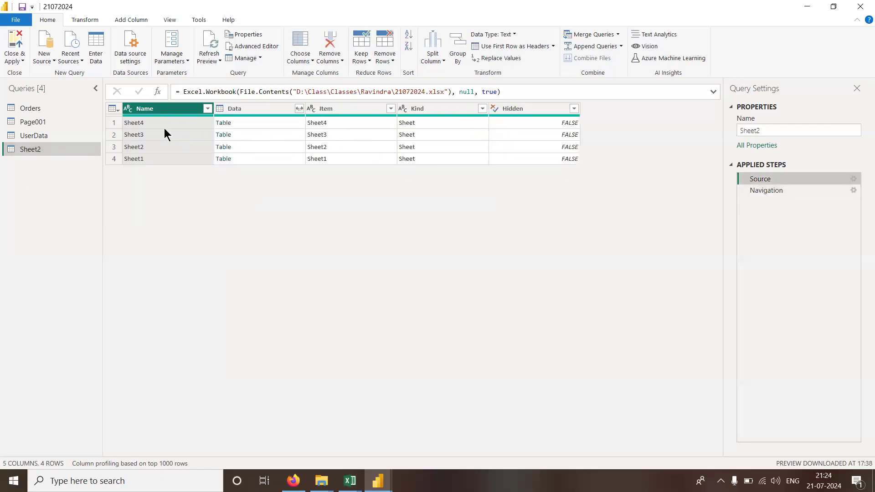
left_click(351, 481)
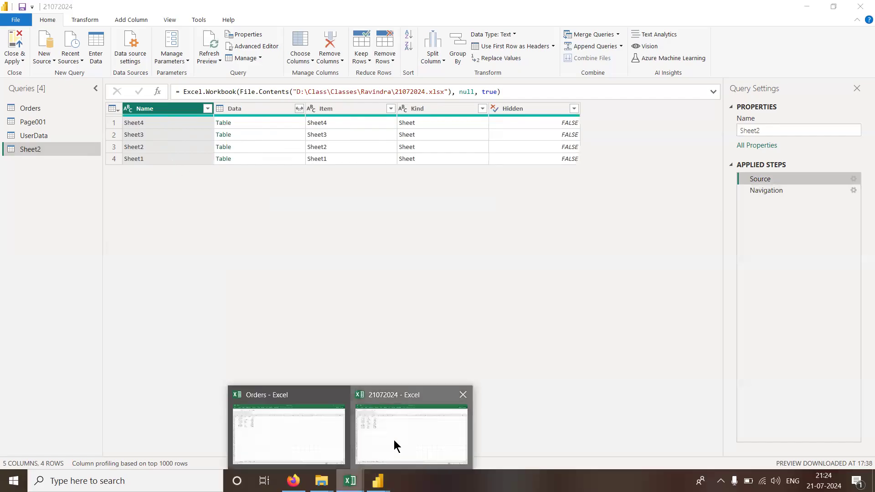
left_click(394, 439)
key("alt+Tab")
left_click(769, 190)
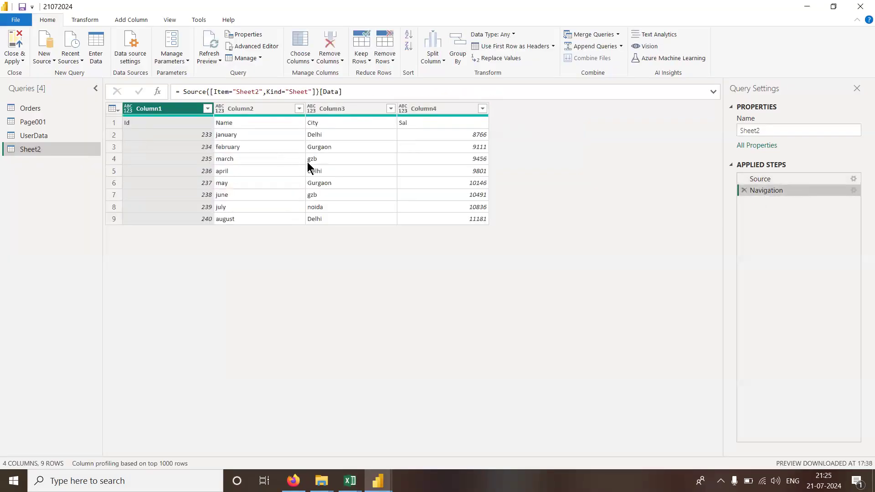
left_click(744, 190)
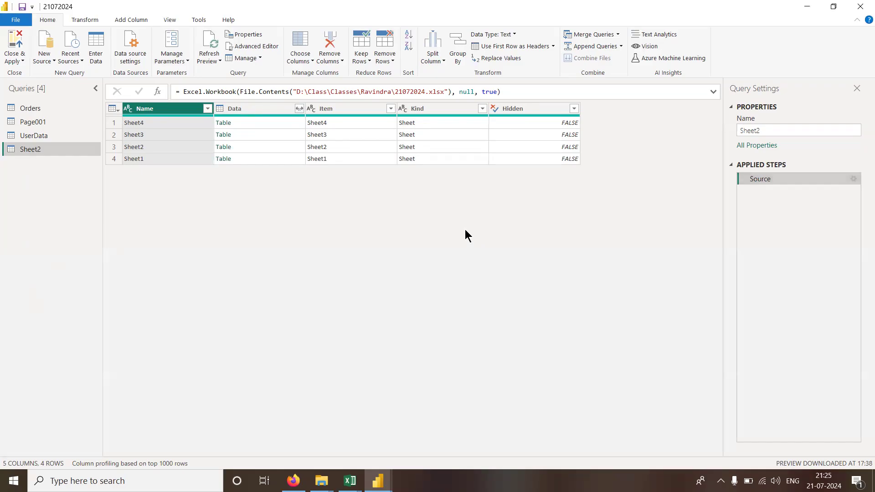
- Preview the nested table of each sheet in the Data column, checking where the column headers sit
left_click(272, 113)
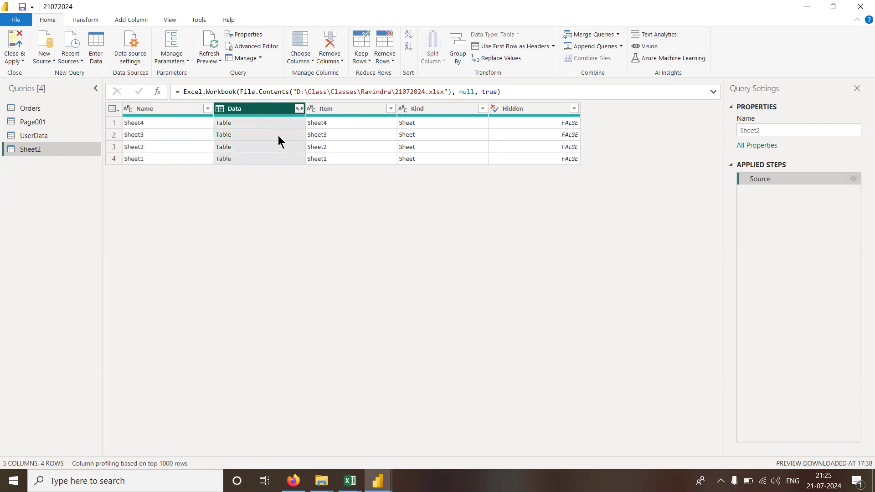
left_click(269, 124)
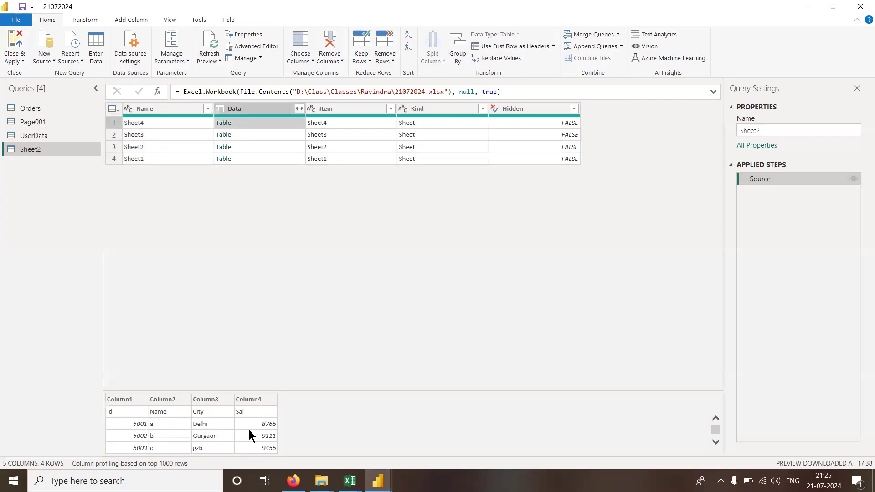
left_click(278, 133)
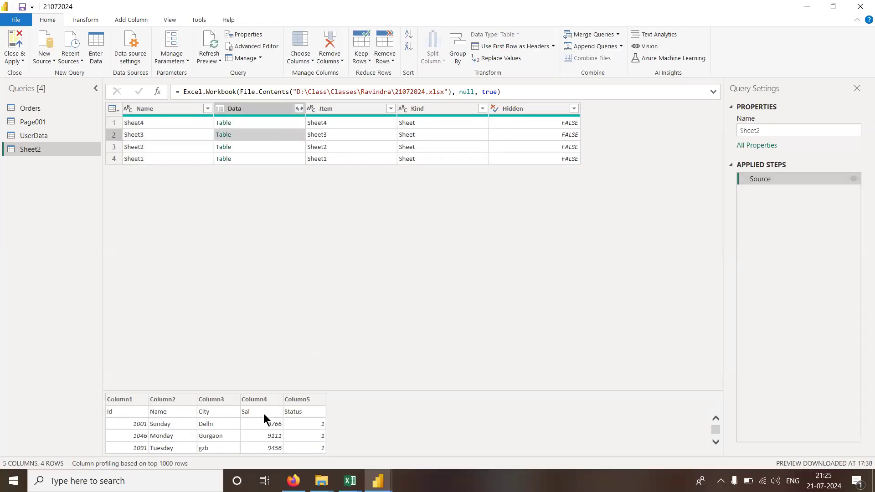
left_click(262, 147)
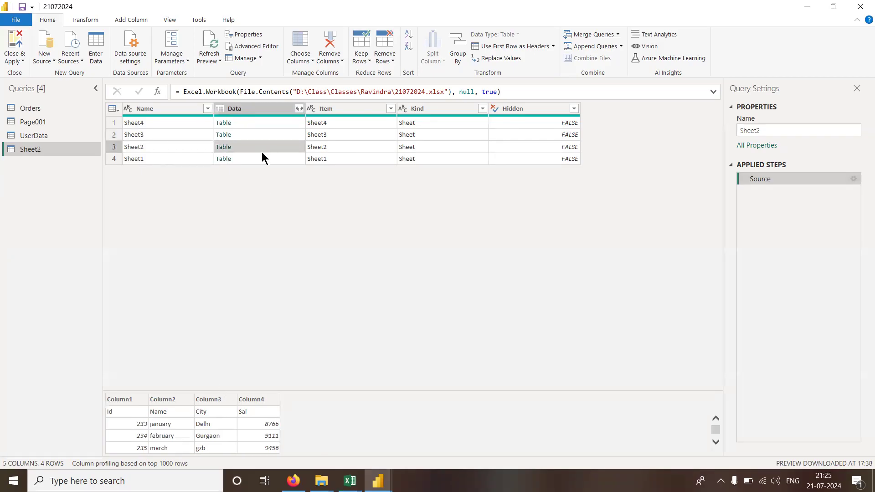
left_click(265, 158)
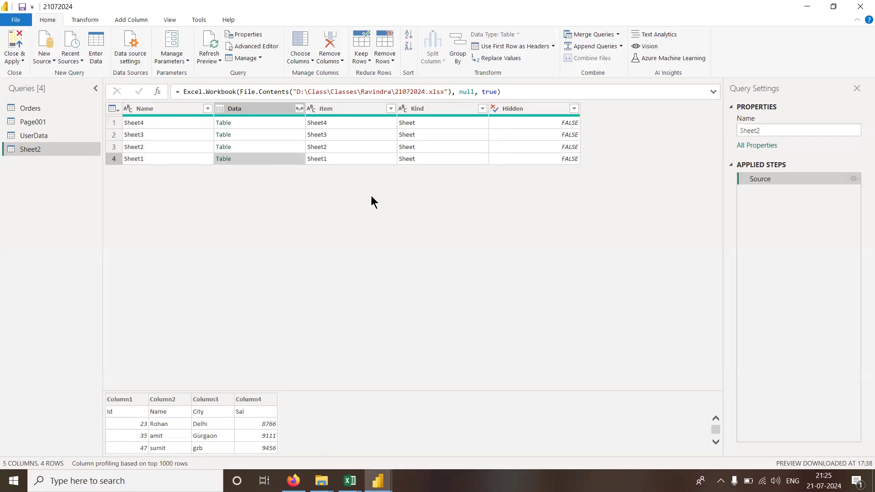
left_click(278, 122)
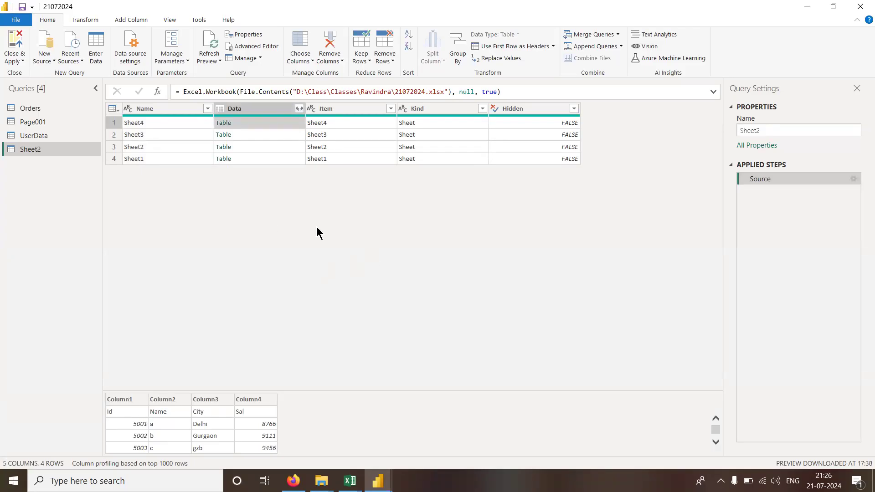
- Start a new custom column named ppp in the Sheet2 query
left_click(130, 19)
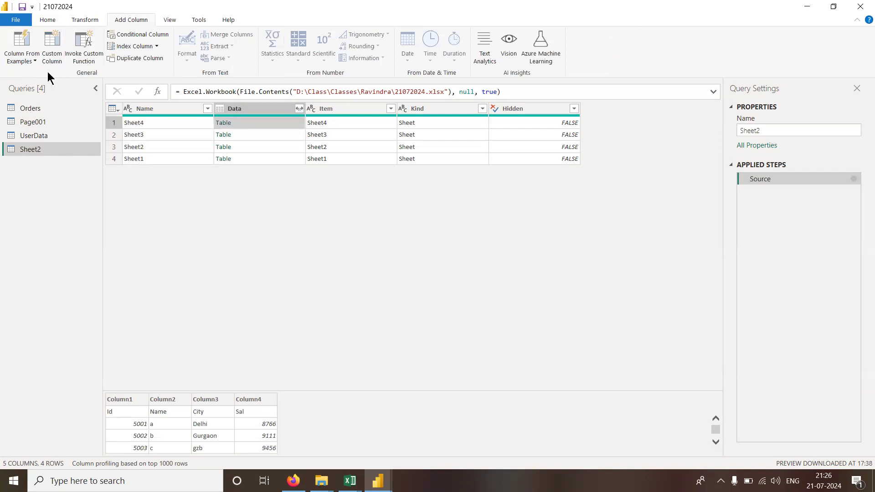
left_click(51, 55)
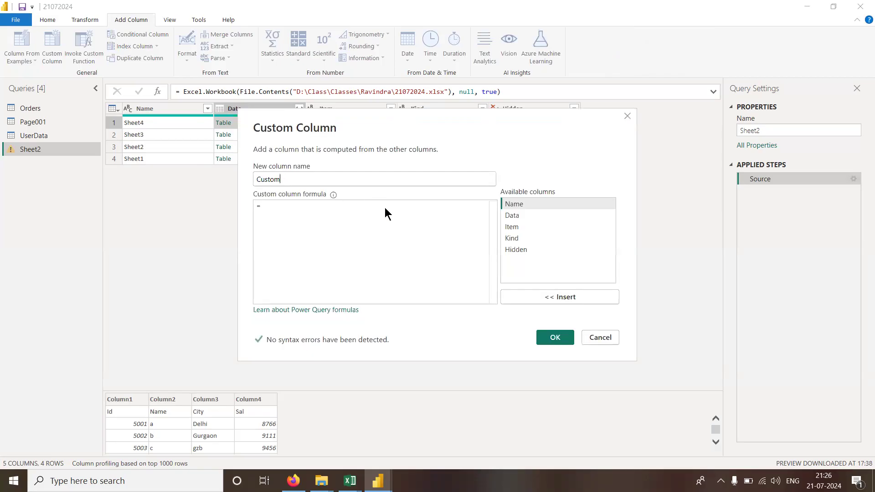
type("ppp")
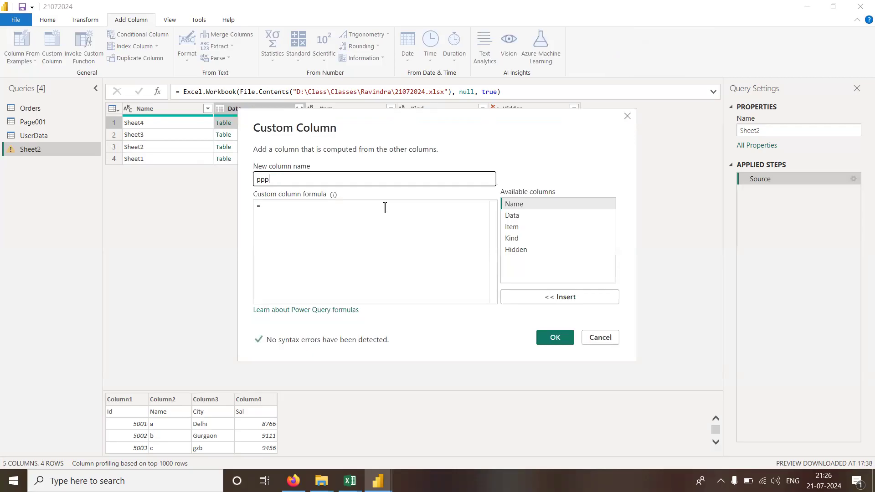
left_click(374, 215)
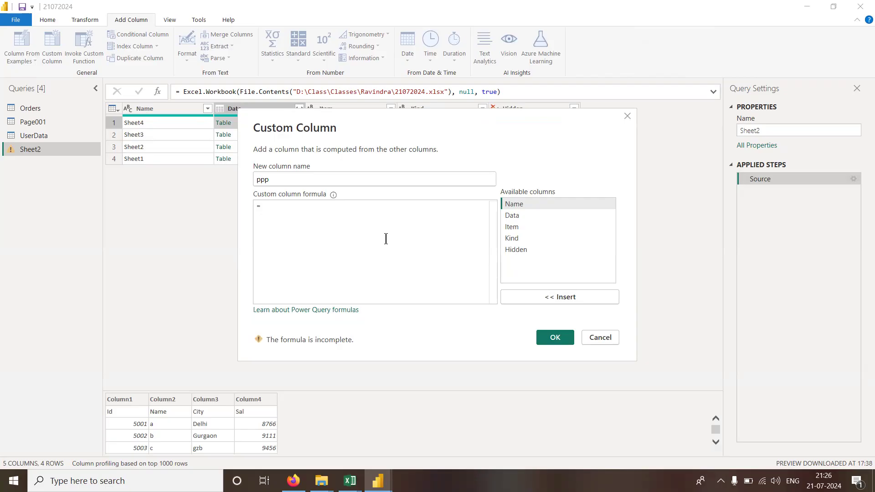
- Try to create the ppp column with the PromoteHeaders function applied to the Data column
type("Table.")
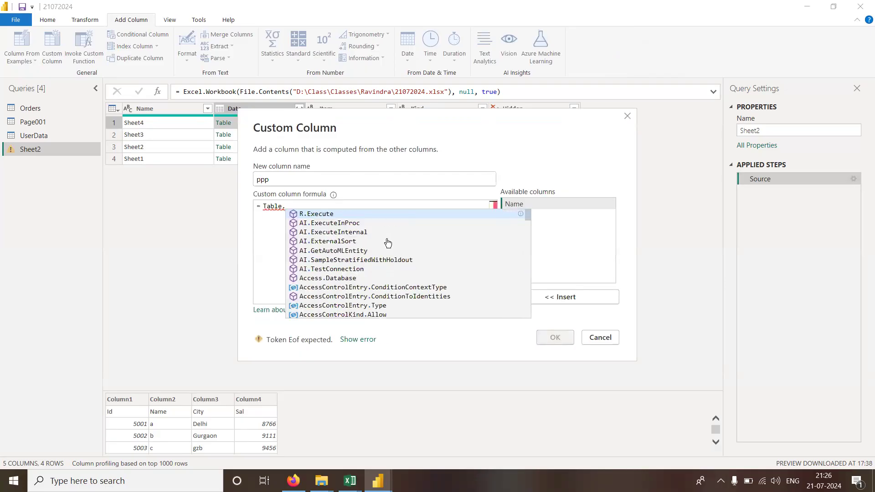
type("p")
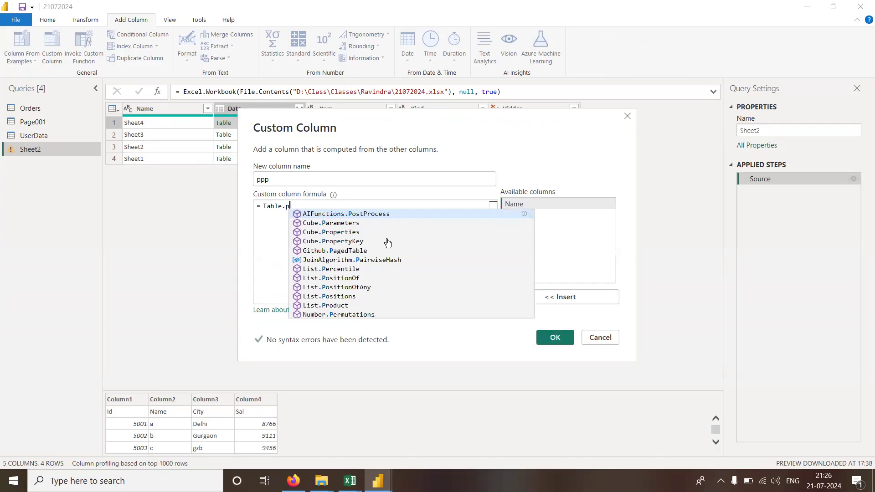
type("r")
key("Down")
key("Down")
key("Down")
key("Down")
key("Down")
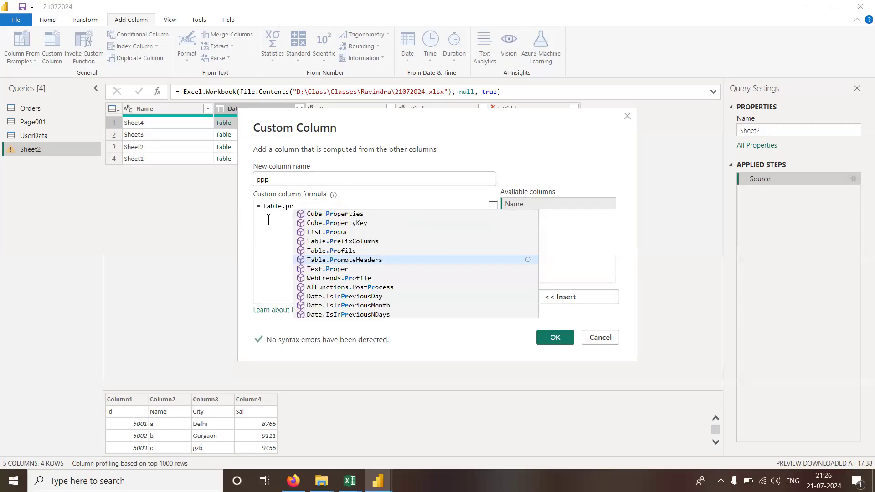
key("Return")
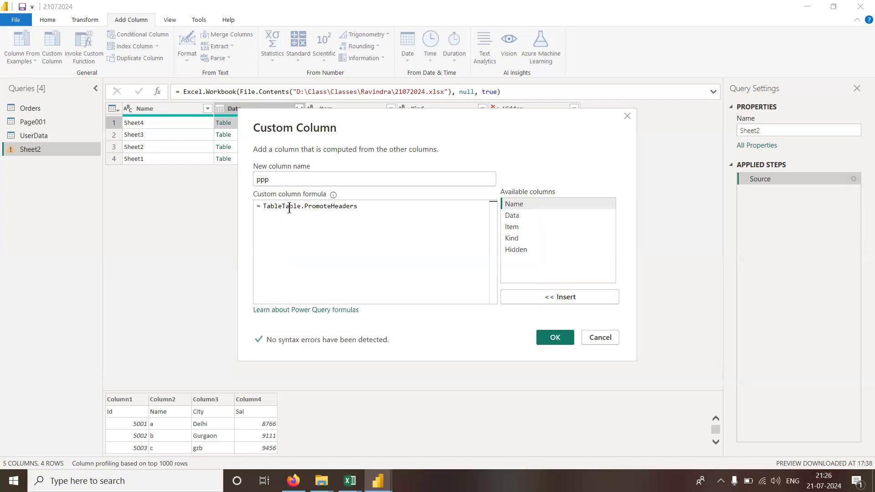
type("(")
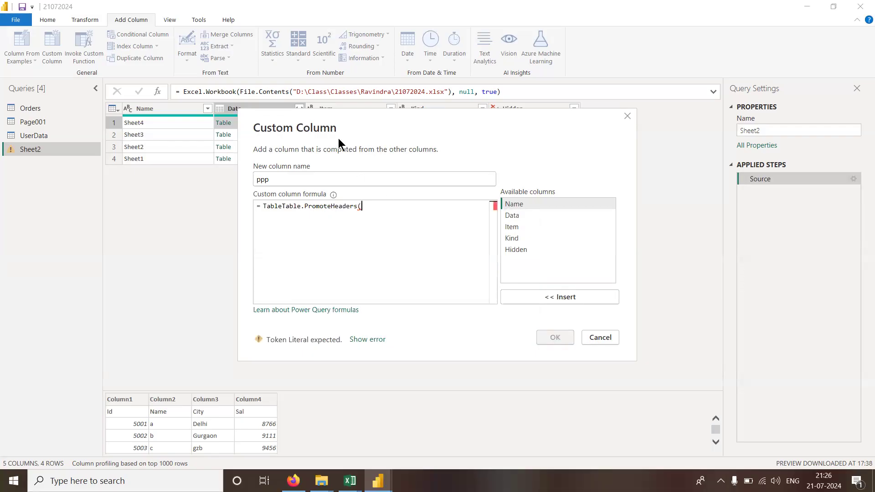
left_click_drag(397, 120, 388, 169)
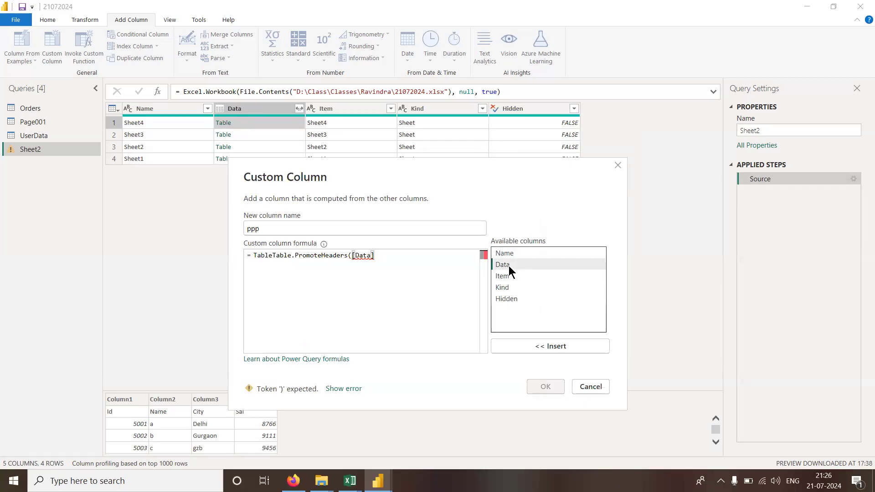
type(")")
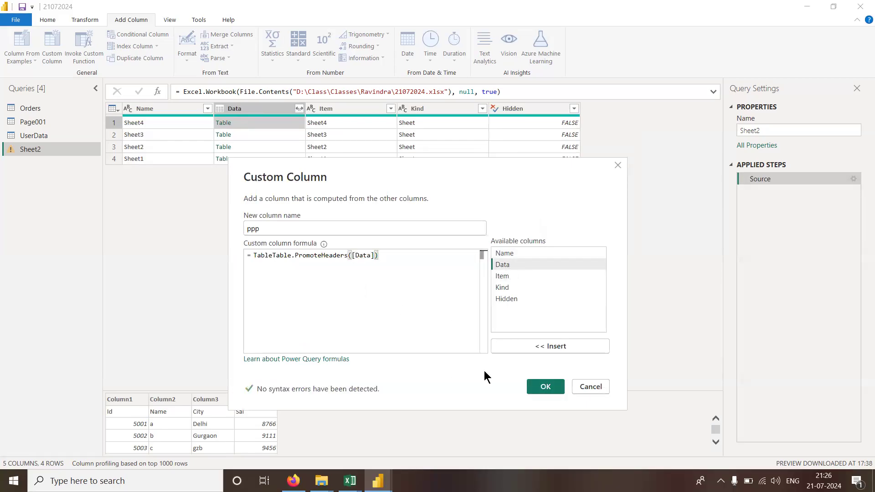
left_click(546, 386)
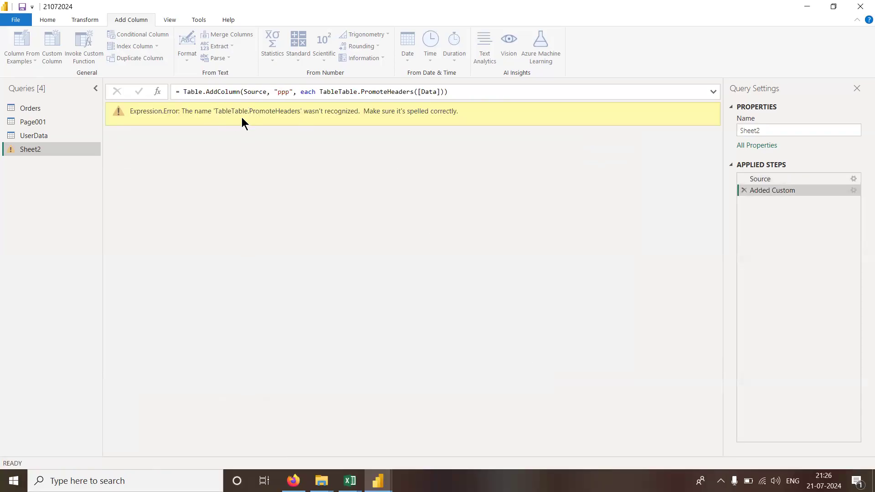
- Reopen the Added Custom step's definition and replace the whole ppp formula with Table.PromoteHeaders
left_click(854, 191)
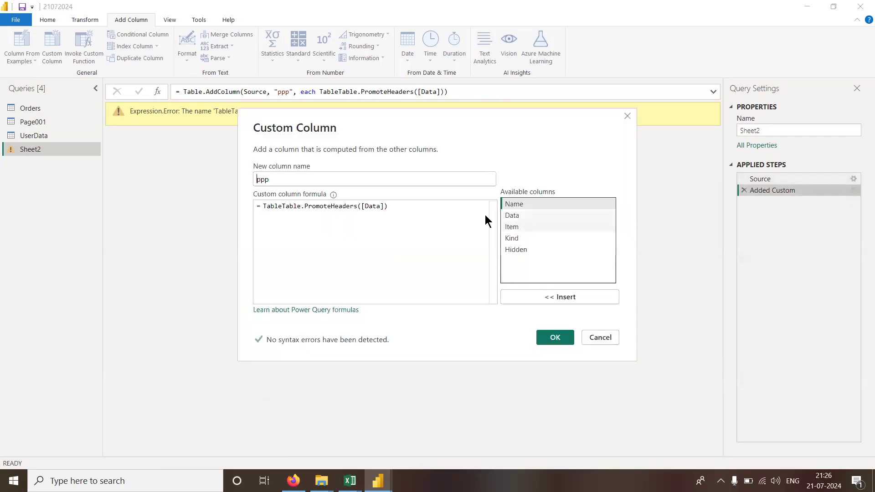
left_click(437, 203)
key("ctrl+shift+Left")
key("ctrl+shift+Left")
key("ctrl+shift+Left")
key("ctrl+shift+Left")
key("ctrl+shift+Left")
key("ctrl+shift+Left")
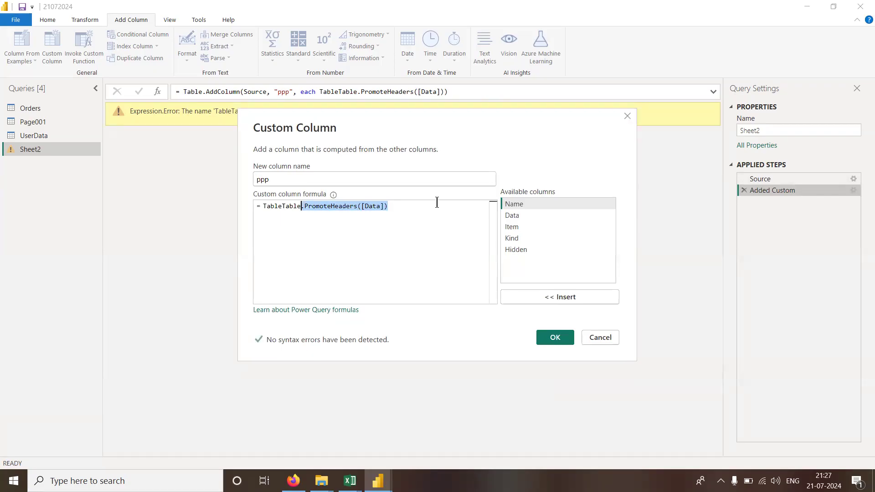
key("BackSpace")
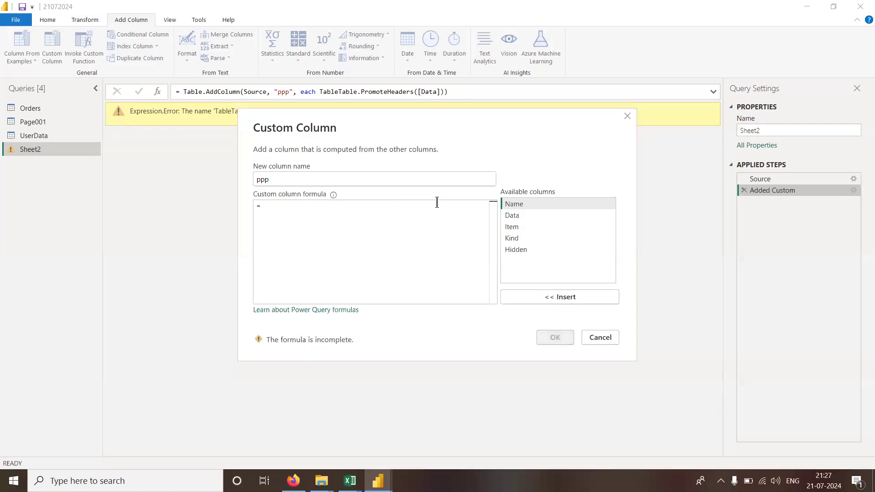
type("T")
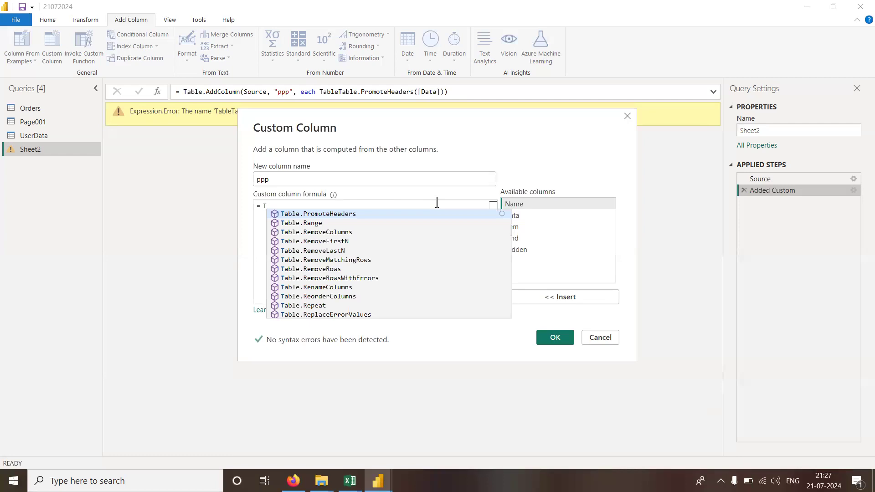
left_click(330, 217)
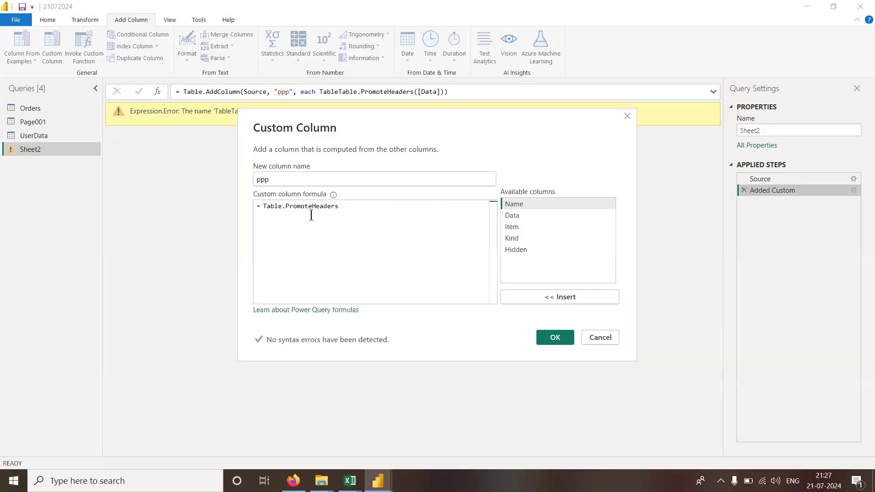
- Re-enter Table.PromoteHeaders in the ppp formula, delete the duplicated Table prefix, and add the opening parenthesis
key("Home")
key("shift+End")
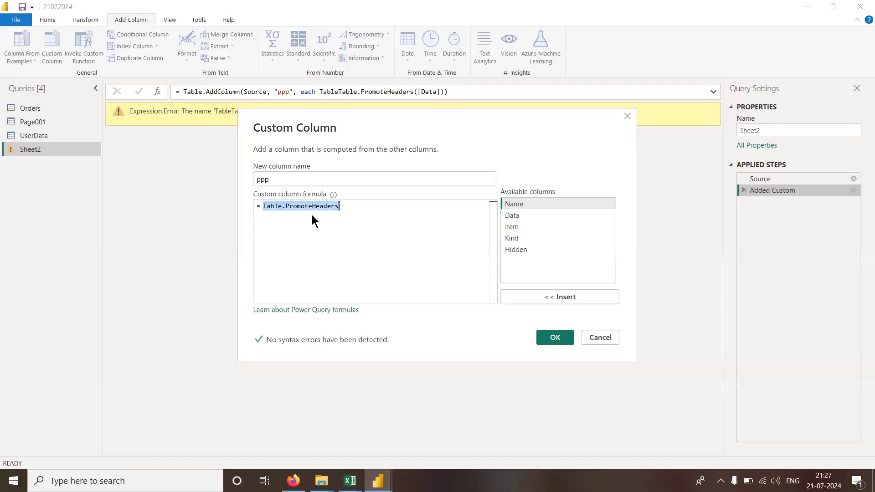
type("Table.pr")
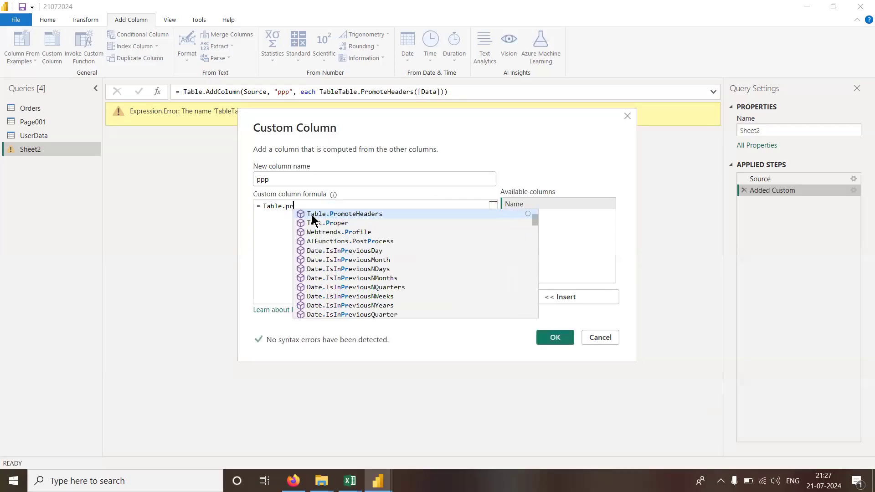
left_click(313, 214)
key("Left")
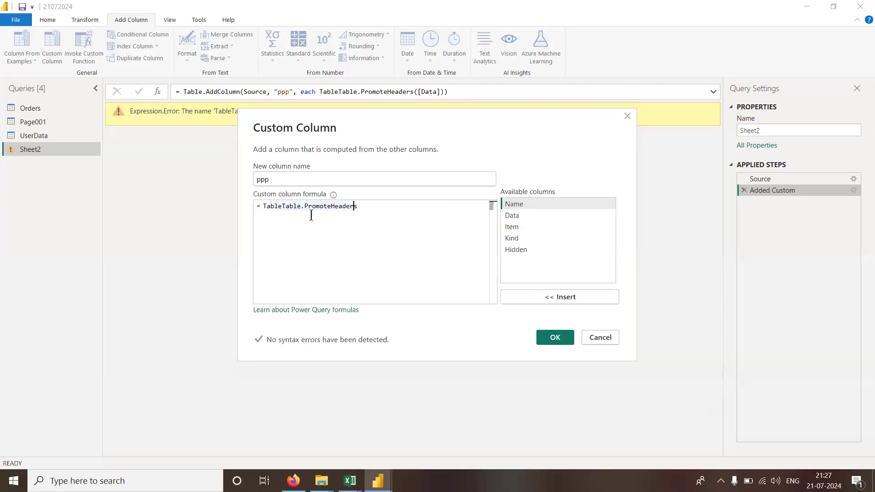
key("Left")
key("Left")
key("Left")
key("shift+Right")
key("shift+Right")
key("shift+Right")
key("BackSpace")
key("End")
type("(")
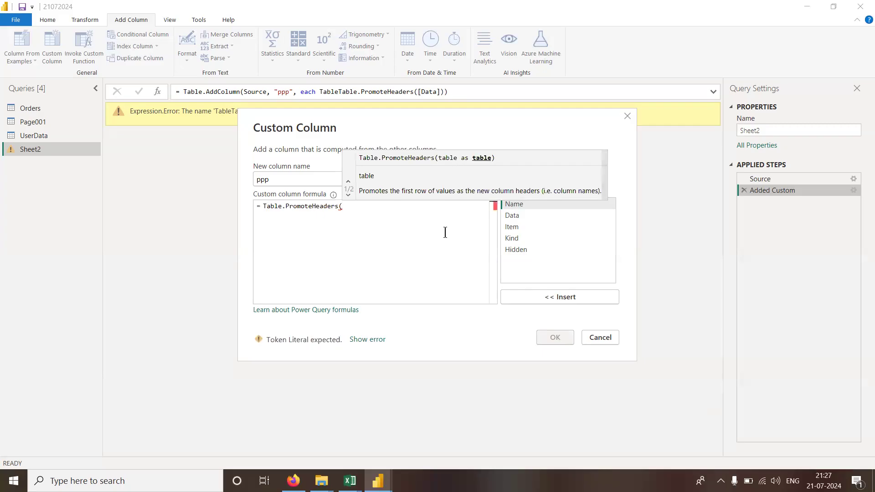
- Complete the ppp formula as Table.PromoteHeaders([Data]) and apply it to the query
double_click(513, 216)
type(")")
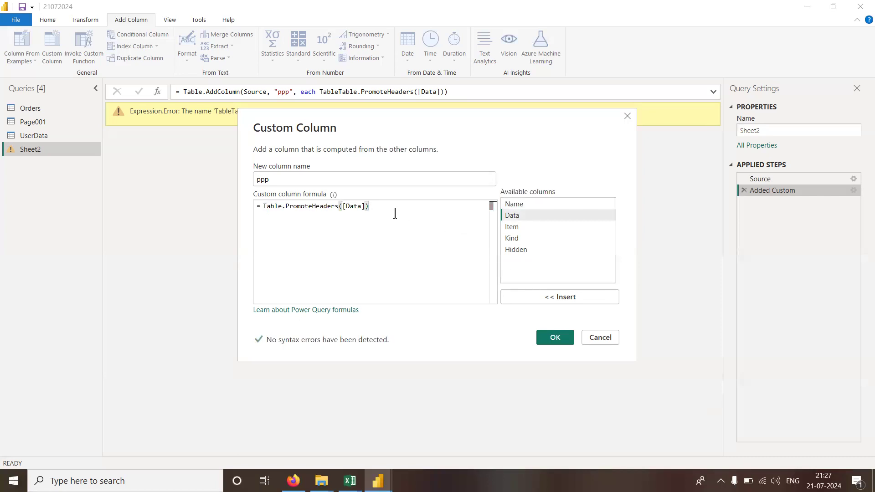
key("BackSpace")
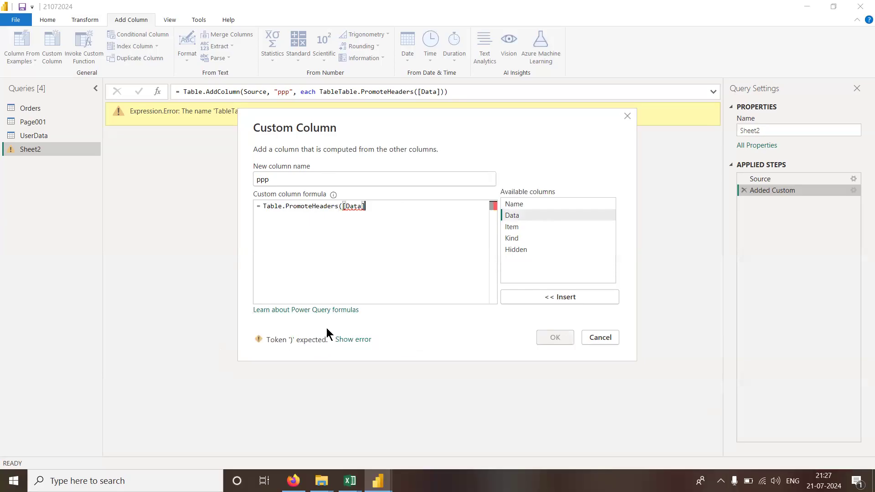
type(")")
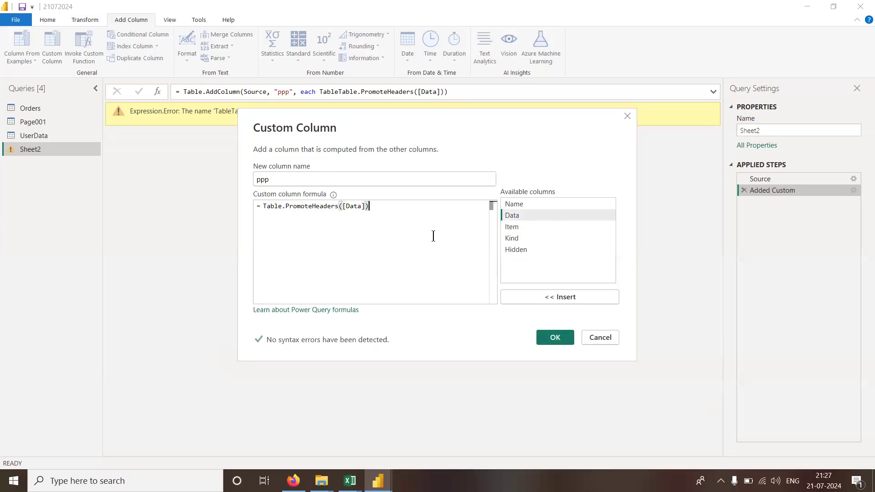
left_click(555, 338)
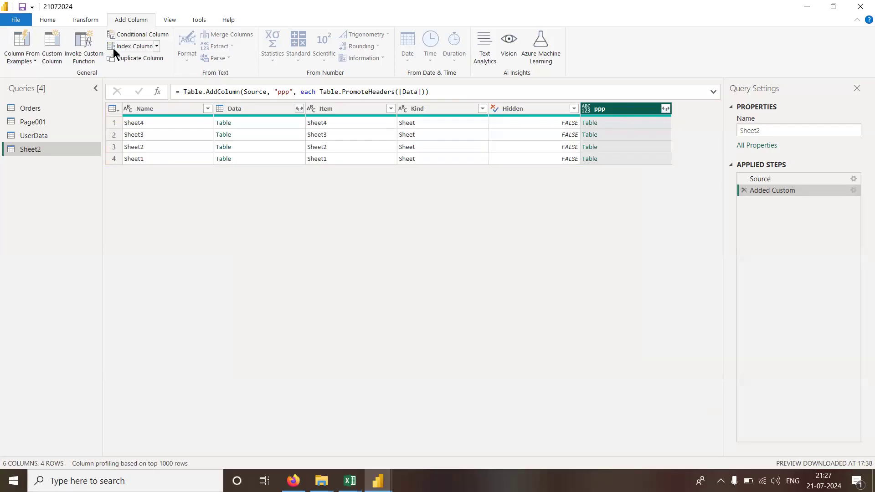
left_click(61, 61)
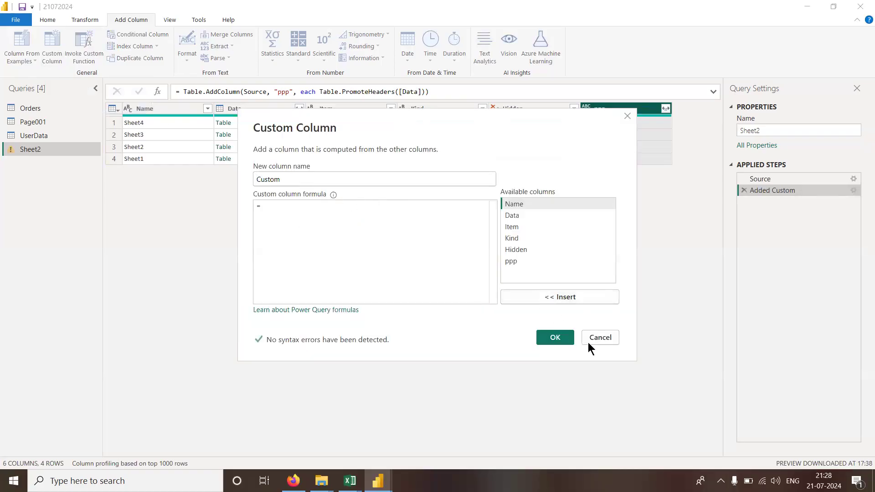
left_click(602, 338)
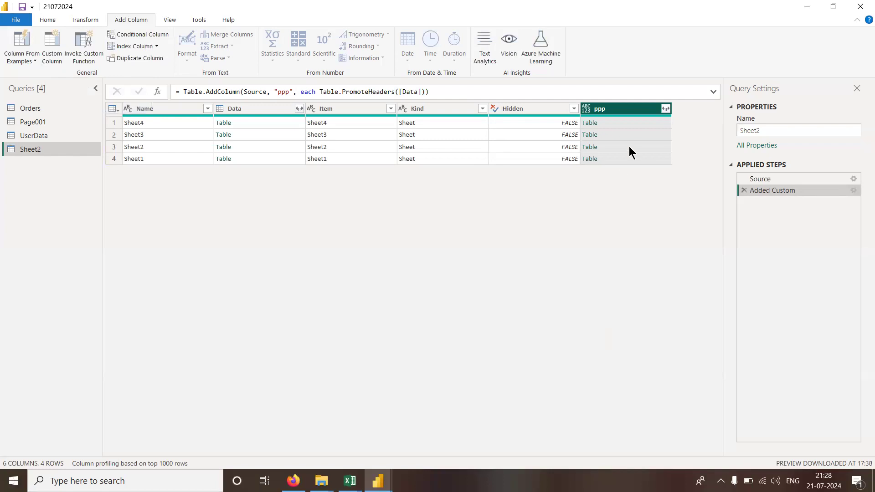
- Preview each sheet's nested table in the ppp column and compare its headers with the Data column's table
left_click(628, 123)
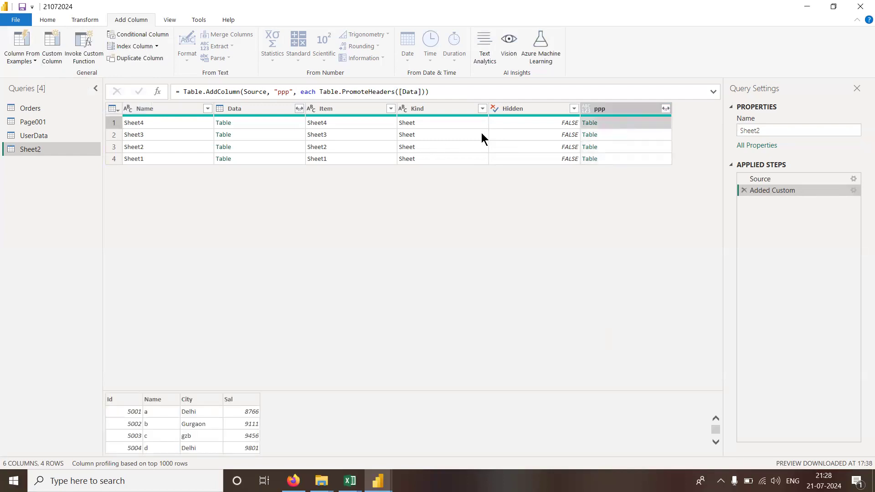
left_click(270, 124)
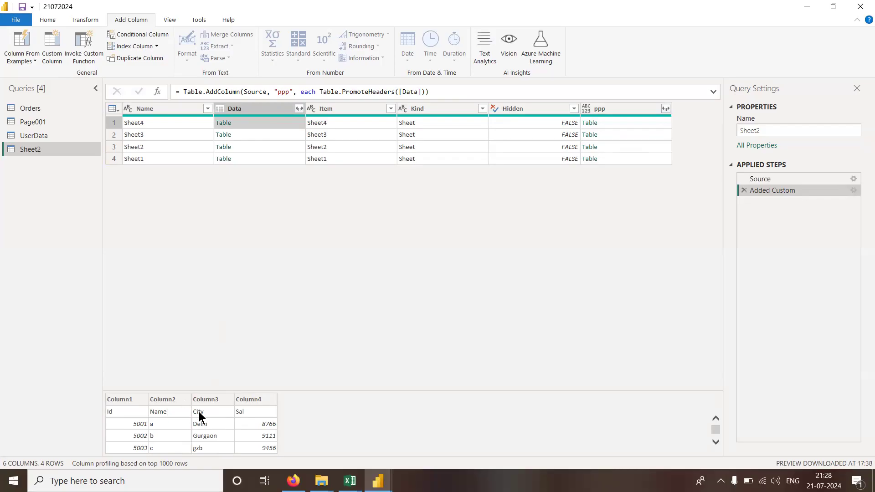
left_click(628, 122)
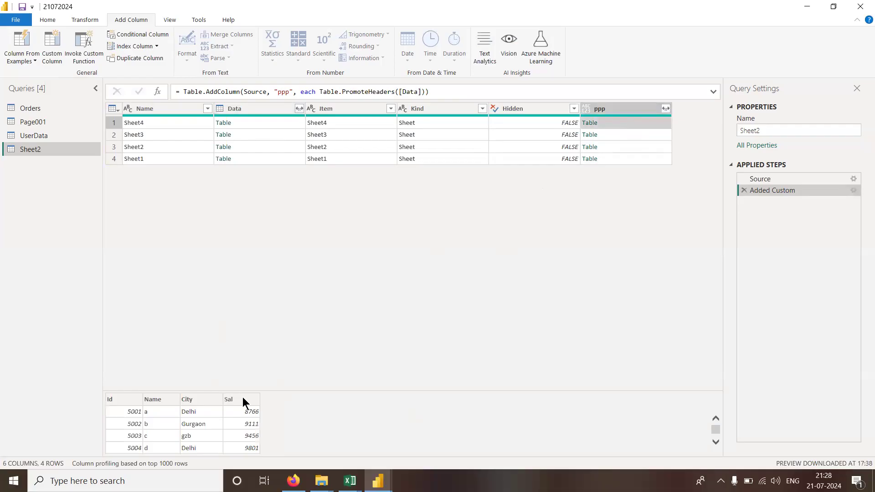
left_click(618, 135)
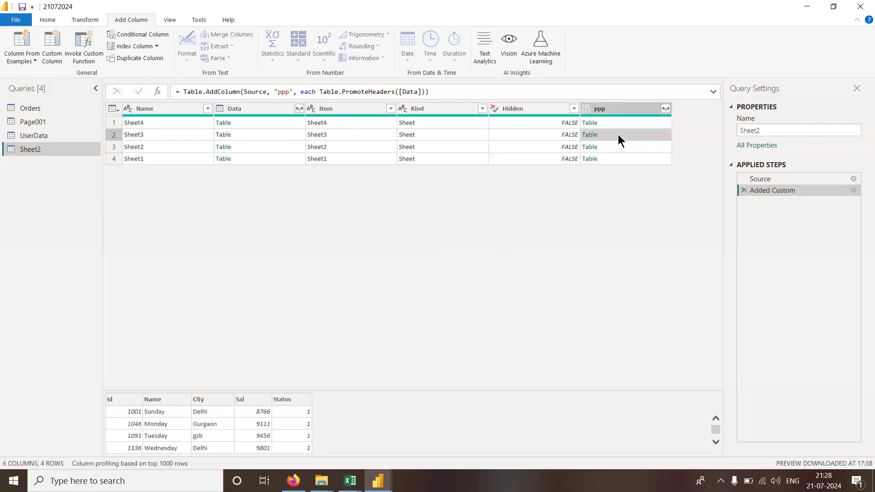
left_click(620, 145)
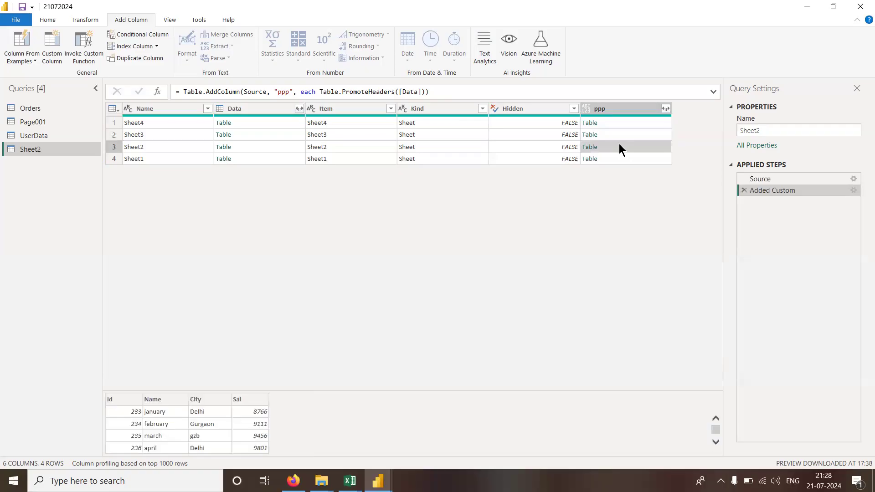
left_click(619, 158)
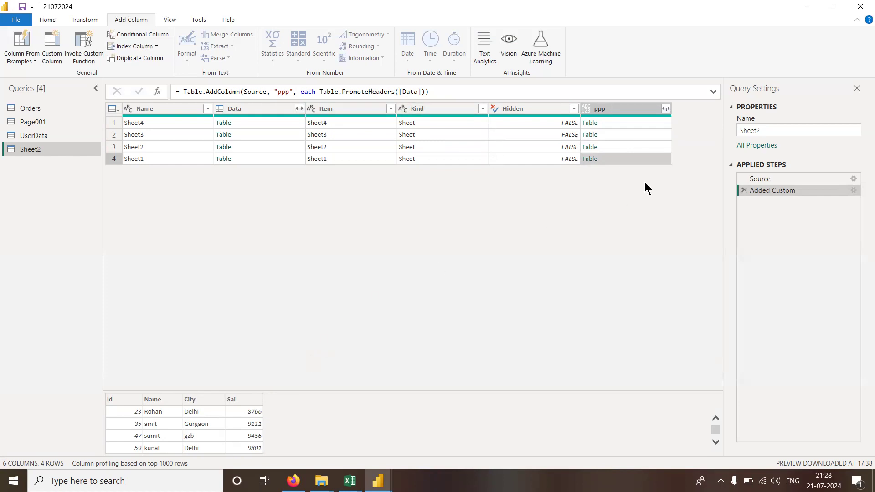
left_click(623, 120)
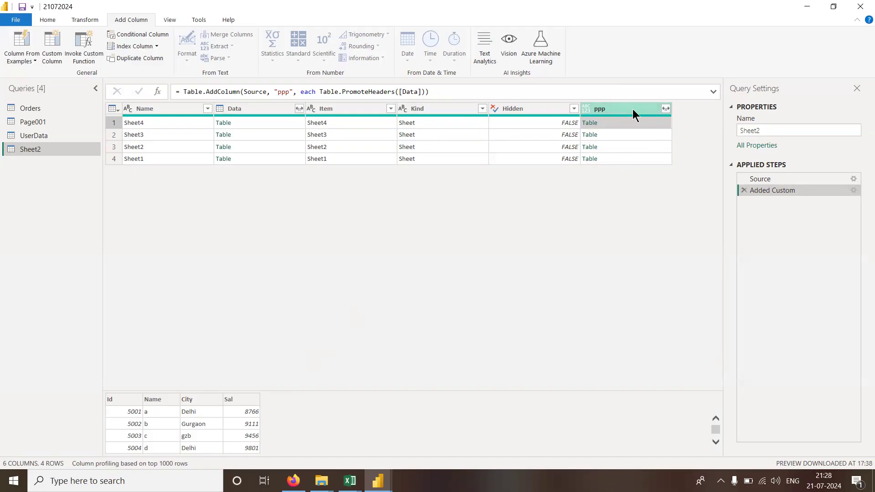
- Drill down into the ppp column and delete the resulting drill-down step from the query
right_click(633, 109)
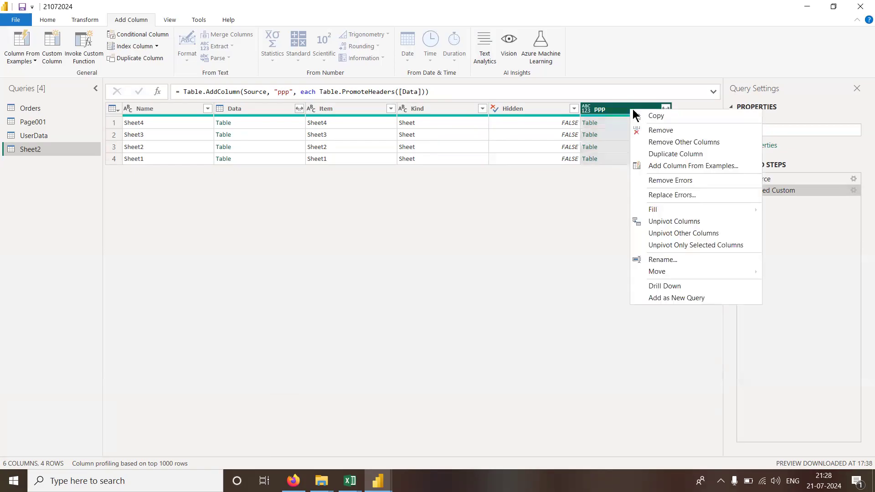
left_click(664, 286)
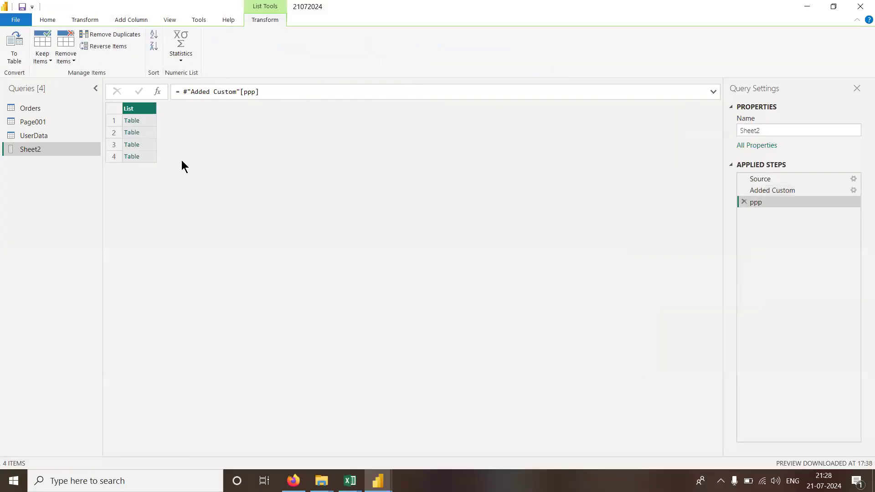
left_click(744, 201)
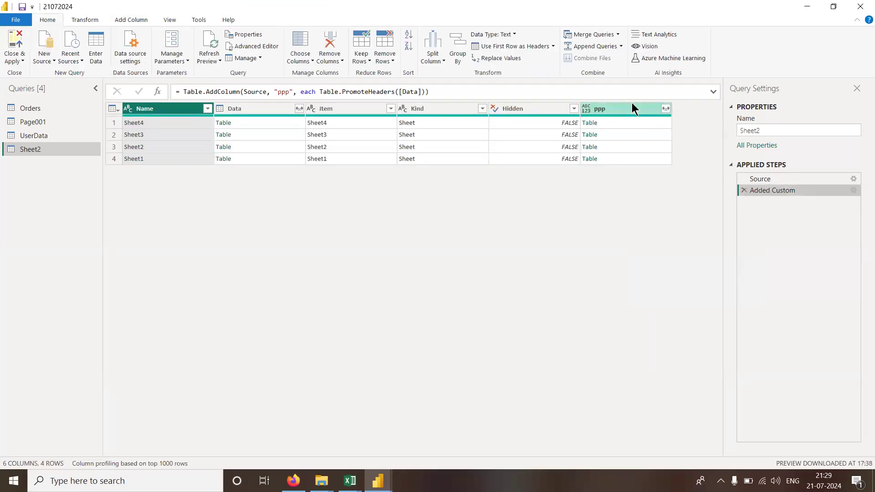
- Drill down into the ppp column to turn its nested tables into a list
left_click(620, 114, "ctrl")
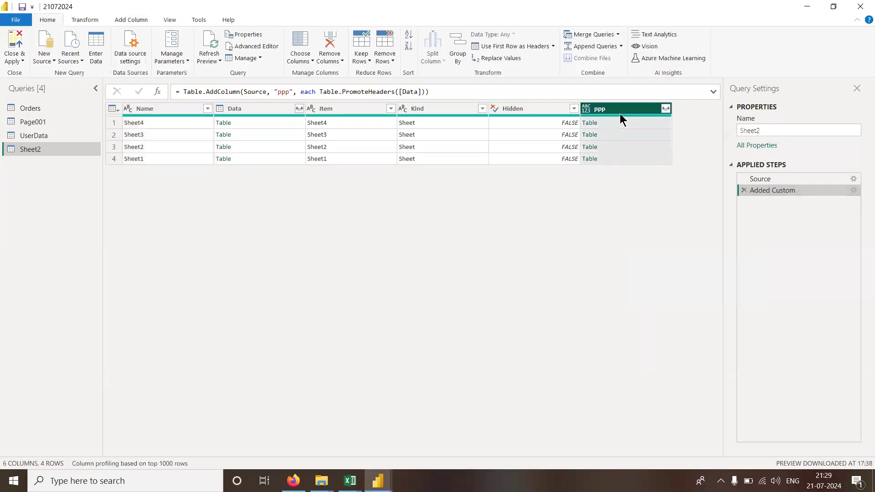
right_click(620, 113)
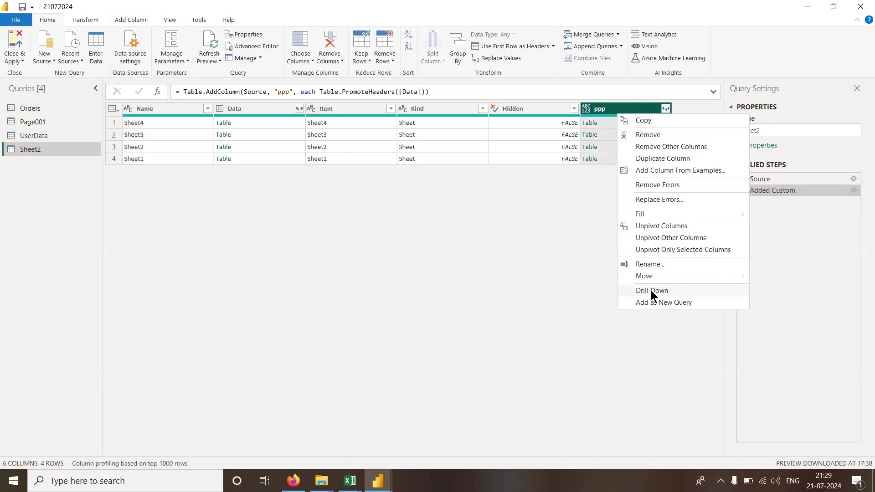
left_click(651, 291)
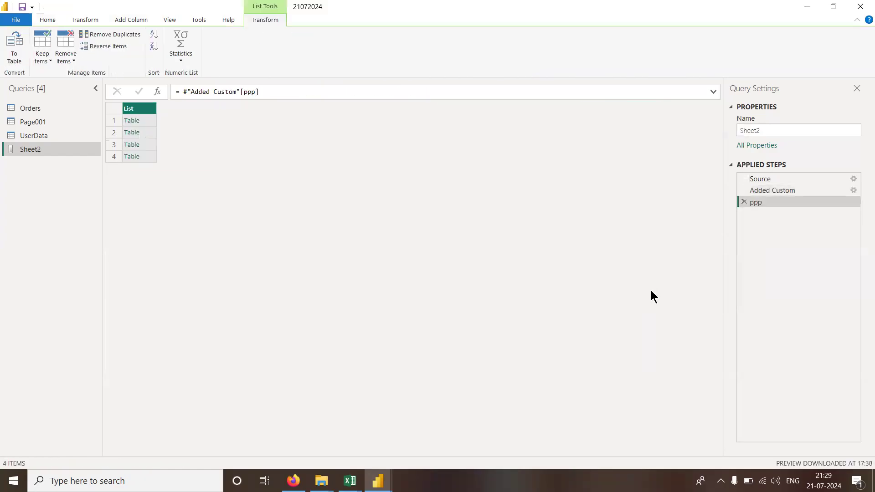
- Review the Added Custom step's formula against the ppp step's formula
left_click(275, 93)
key("ctrl+Left")
key("ctrl+Left")
key("ctrl+Left")
key("ctrl+Left")
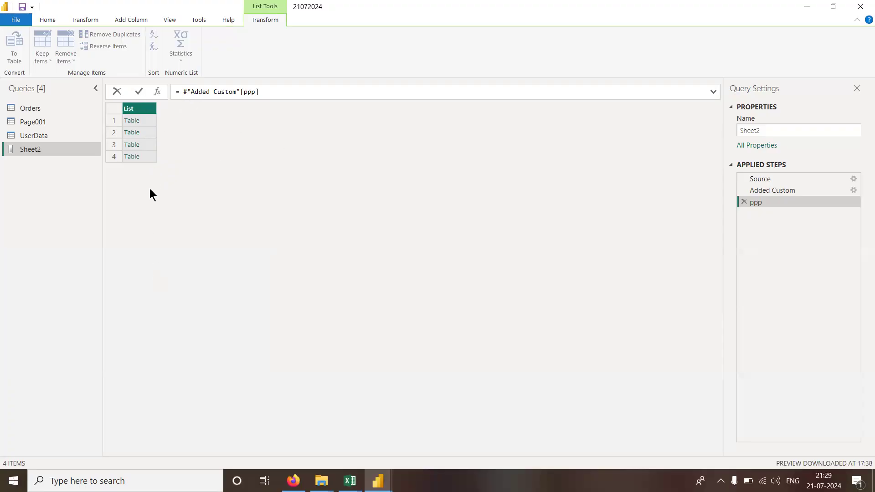
left_click(764, 189)
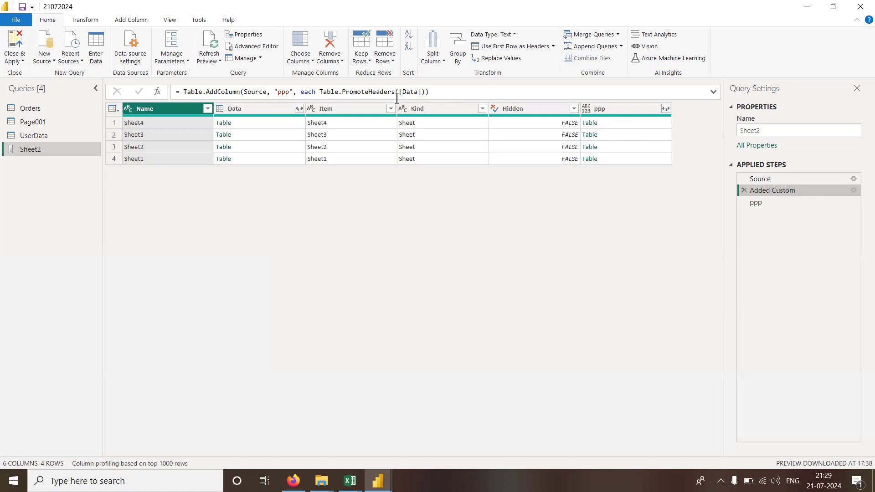
left_click(756, 203)
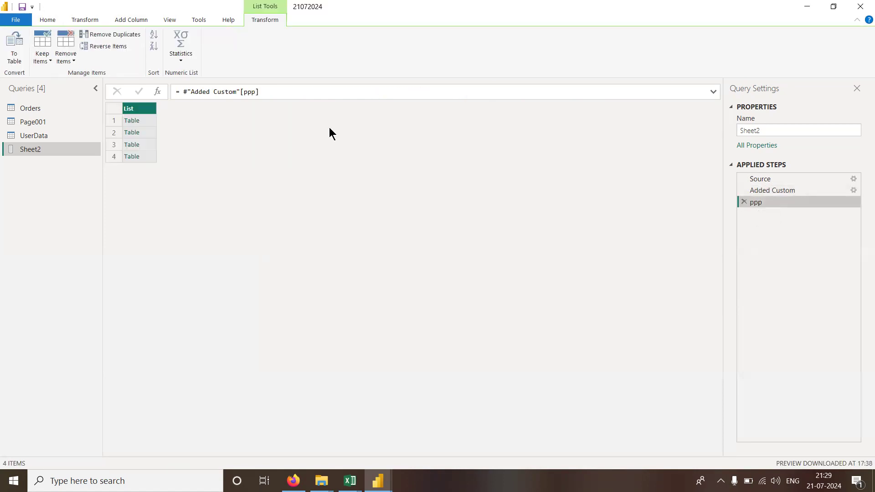
- Insert the Table.Combine function with an opening parenthesis before the Added Custom reference in the ppp step's formula
left_click(180, 92)
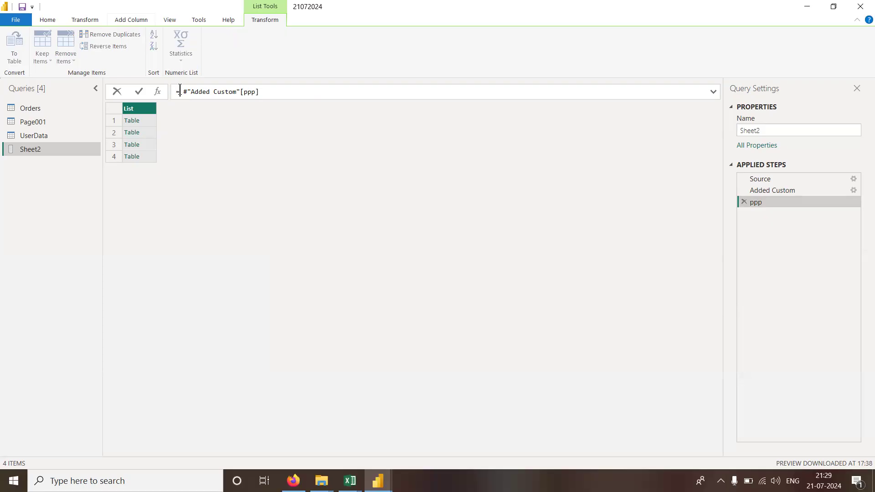
type("Table")
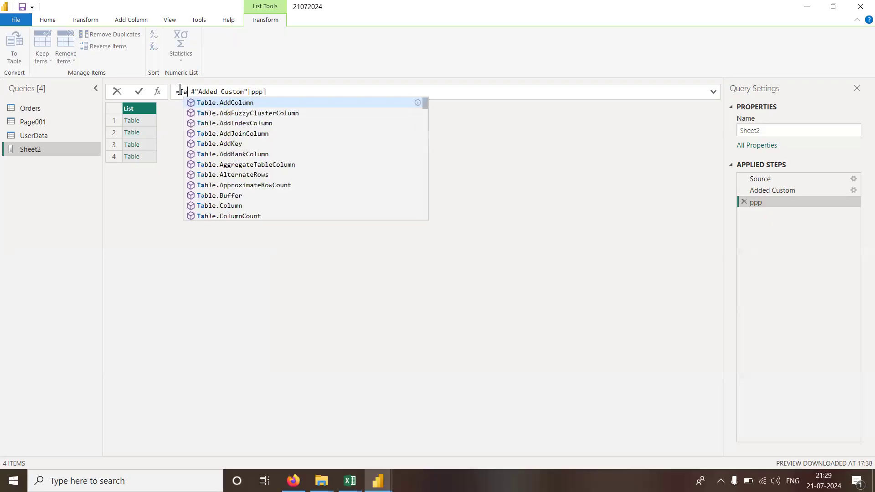
type(".co")
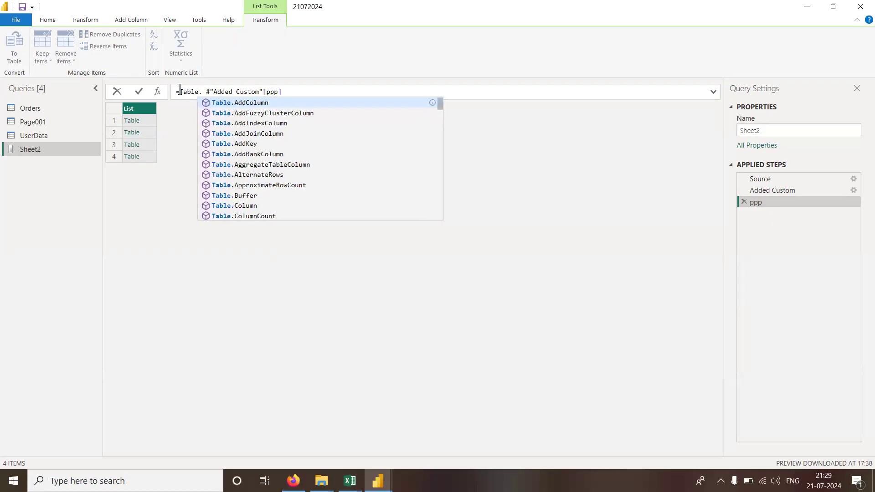
type("m")
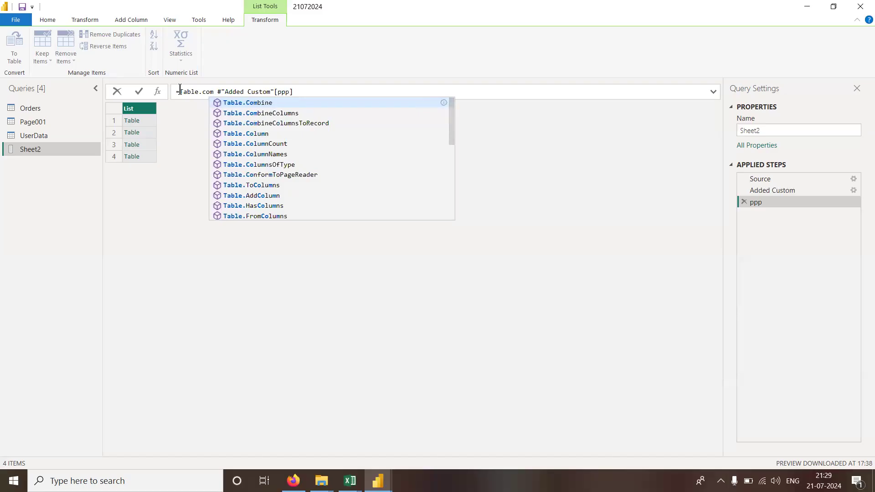
key("Tab")
type("(")
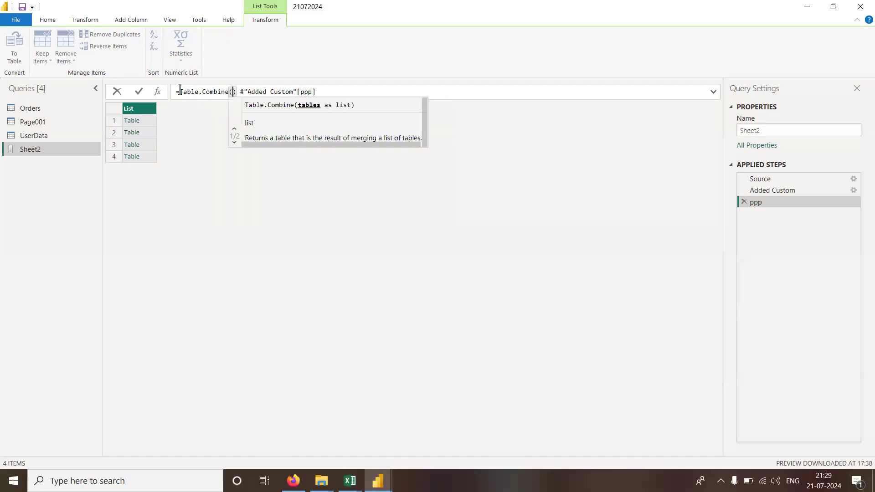
- Move the closing parenthesis to after [ppp] so Table.Combine encloses #"Added Custom"[ppp], and apply the formula
key("Delete")
key("Right")
key("Right")
key("Right")
key("Right")
key("Right")
key("Right")
key("Right")
key("Right")
key("Right")
key("Right")
key("Right")
key("Right")
key("Right")
key("Right")
key("Right")
key("Right")
key("Right")
key("Right")
key("Right")
key("Right")
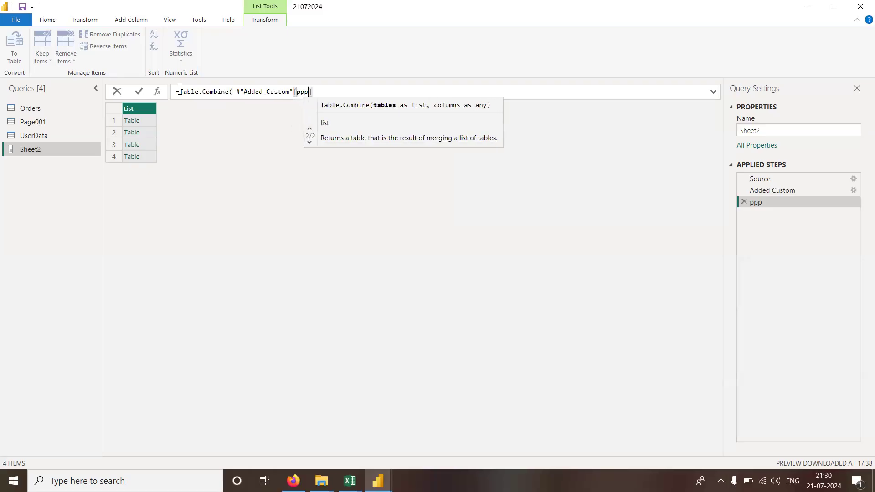
type(")")
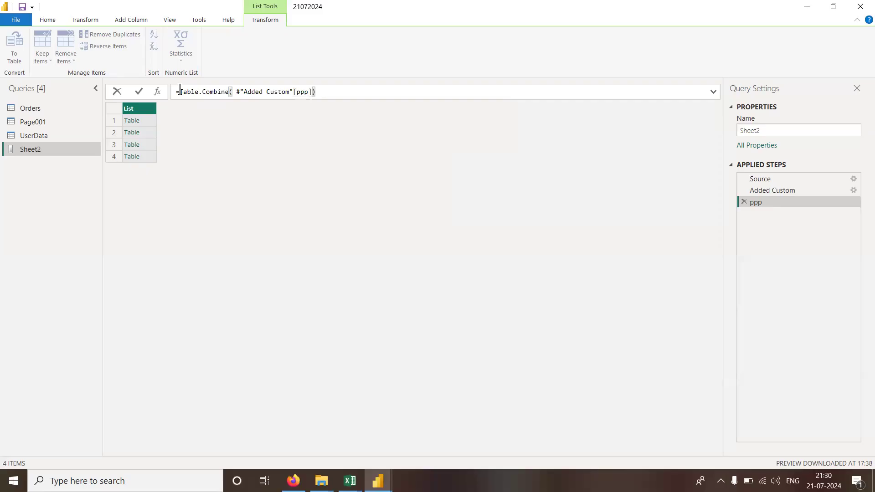
key("Return")
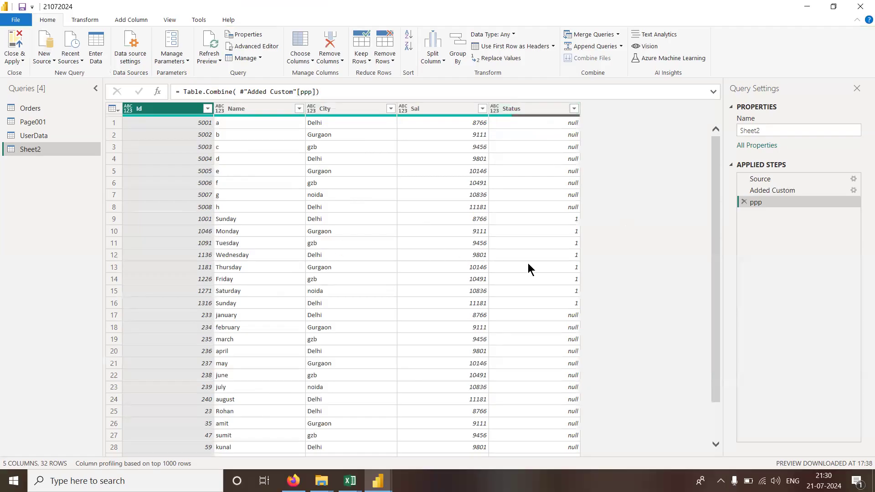
- Preview the Sheet3, Sheet4 and Sheet2 nested tables in the Added Custom step and compare their columns with the combined ppp result
left_click(760, 192)
left_click(622, 134)
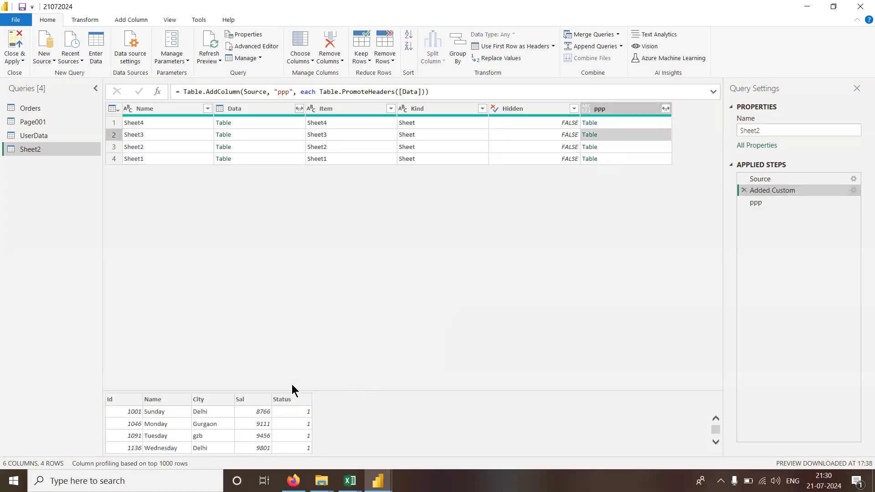
left_click(613, 124)
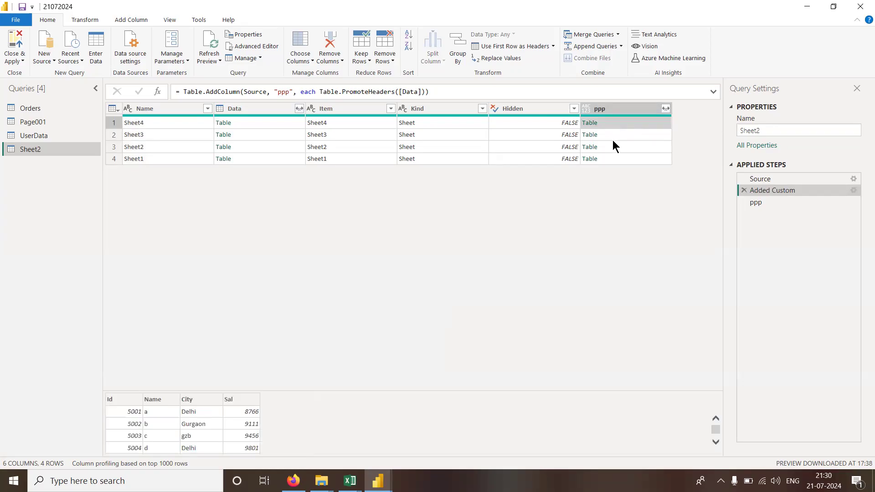
left_click(614, 147)
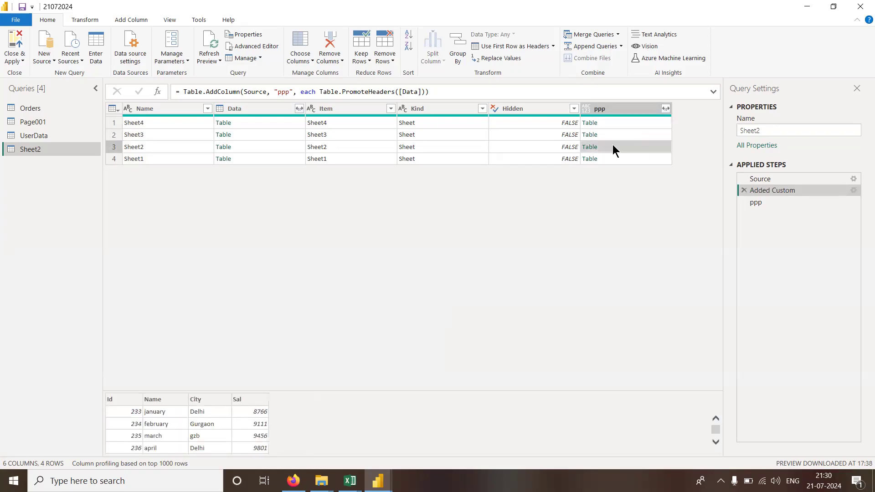
left_click(767, 204)
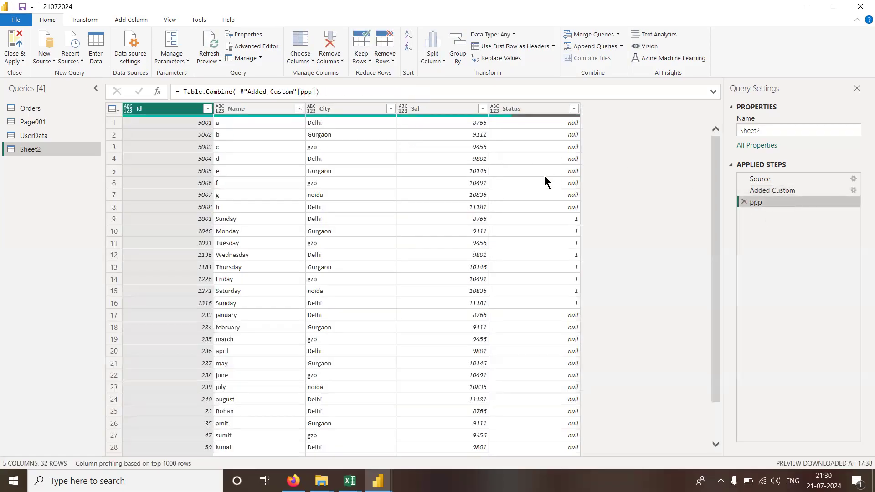
- Switch to Excel, add a new sheet to the 21072024 workbook, and run the macro that fills in the Id, Name, City and Sal table
key("alt+Tab")
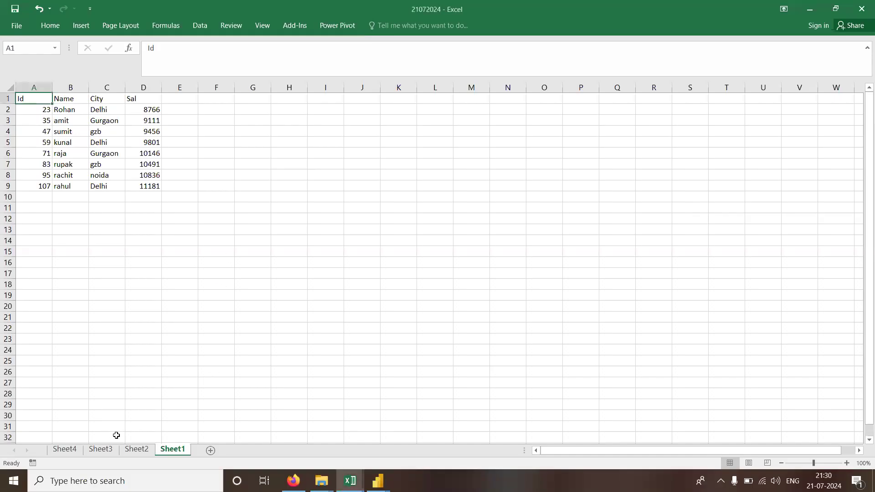
left_click(210, 451)
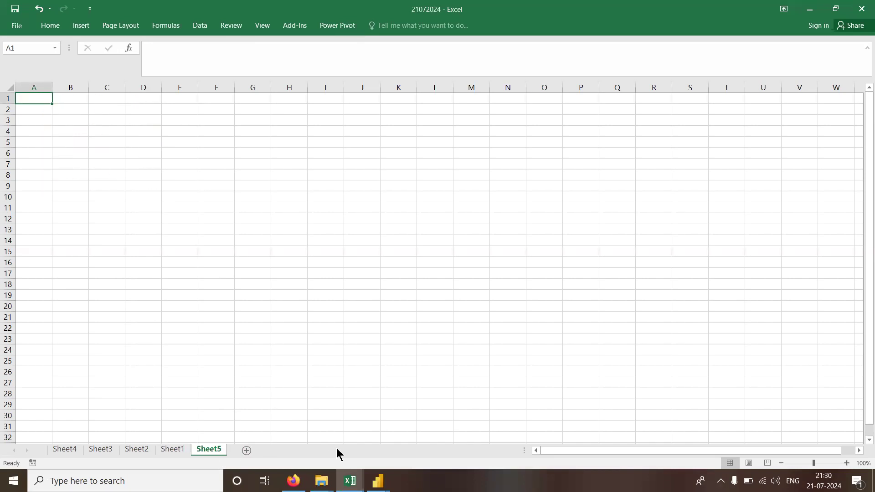
key("alt+F8")
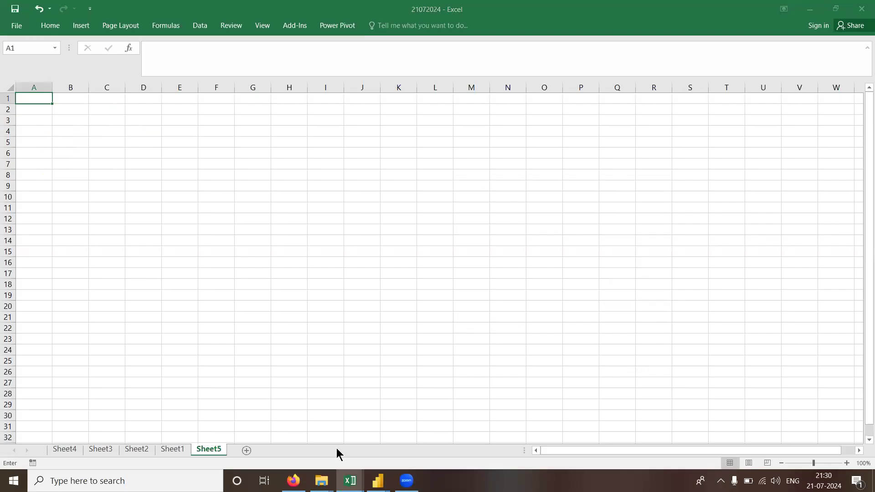
key("Return")
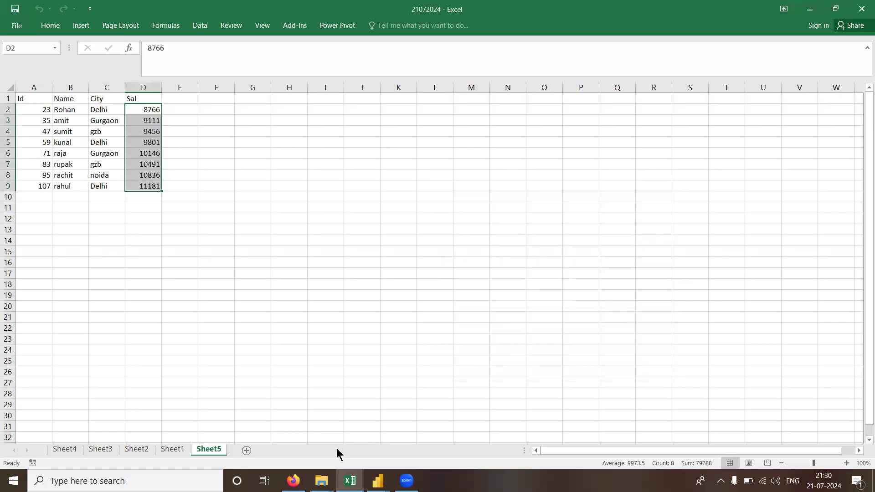
- Set the first Id value, in cell A2 of Sheet5, to 10001
key("ctrl+Right")
key("ctrl+Left")
key("ctrl+Down")
key("ctrl+Up")
key("Down")
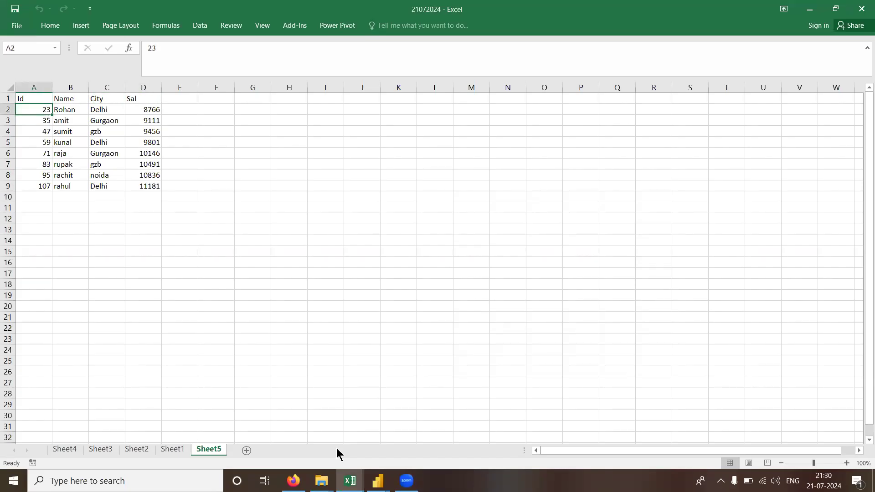
type("10001")
key("ctrl+Return")
- Fill the Id cells A2:A9 with a linear column series using a step value of 1
key("ctrl+shift+Down")
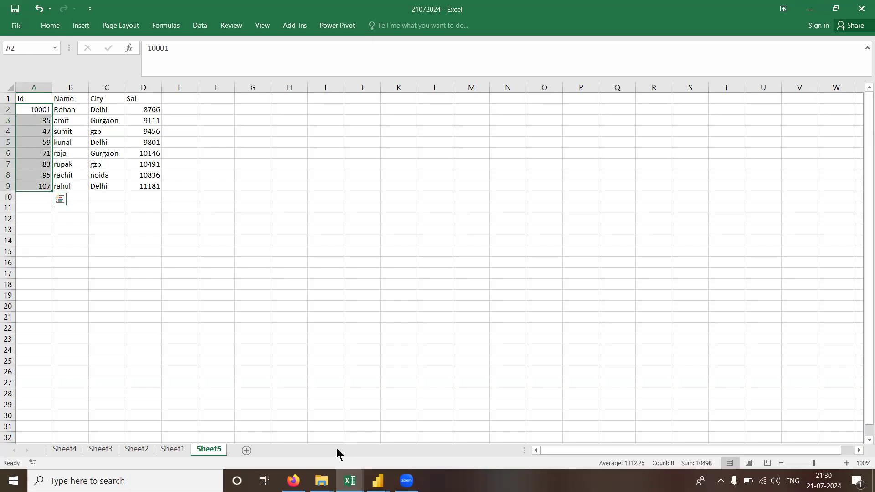
key("alt+h")
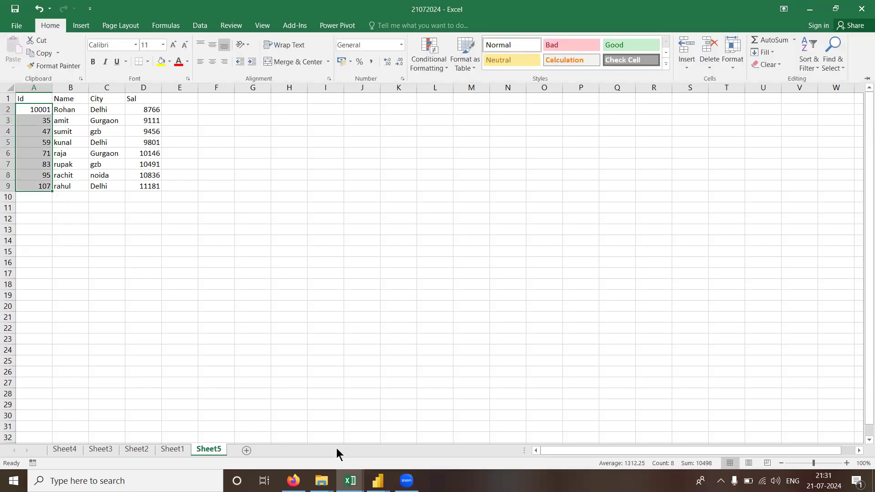
key("f")
key("i")
key("s")
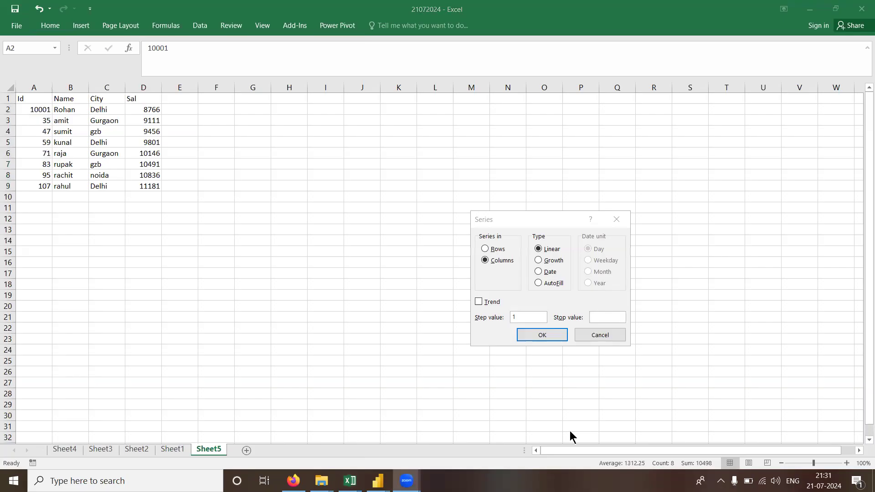
left_click(538, 335)
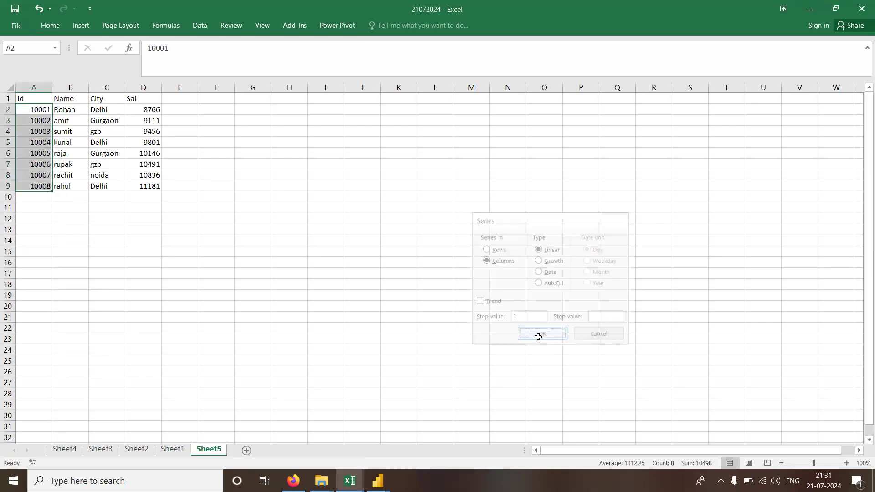
- Set the first Sal value, in cell D2, to 100000
key("ctrl+Right")
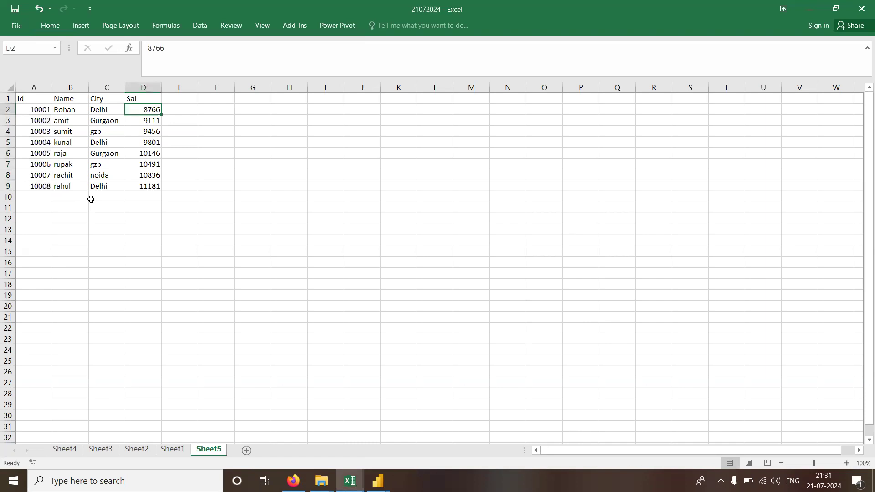
type("100000")
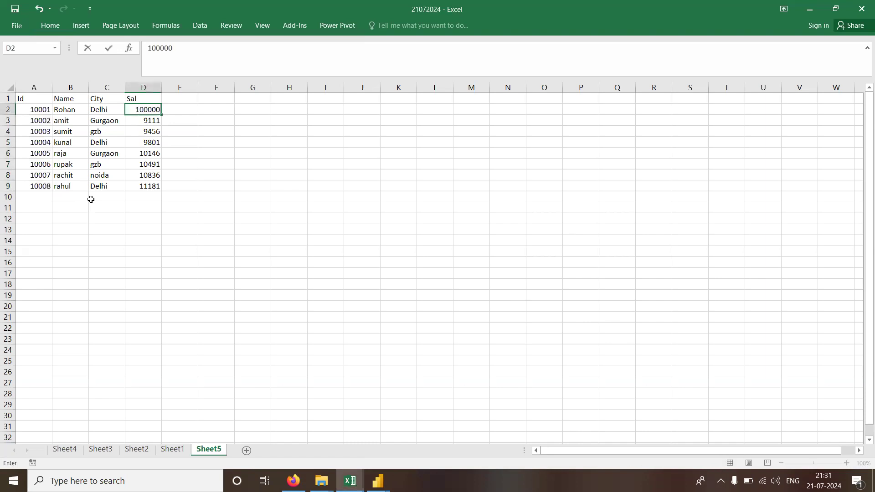
key("Return")
key("Up")
- Fill the Sal cells D2:D9 with a linear column series using a step value of 1
key("ctrl+shift+Down")
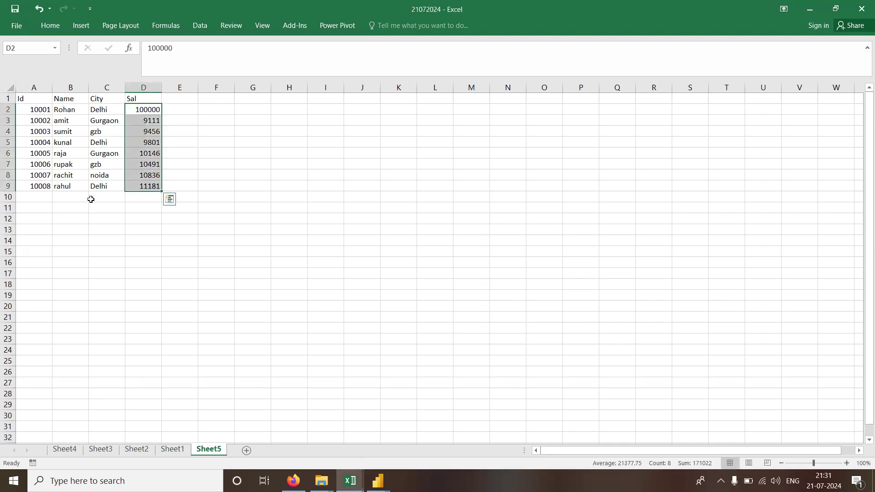
key("ctrl+F1")
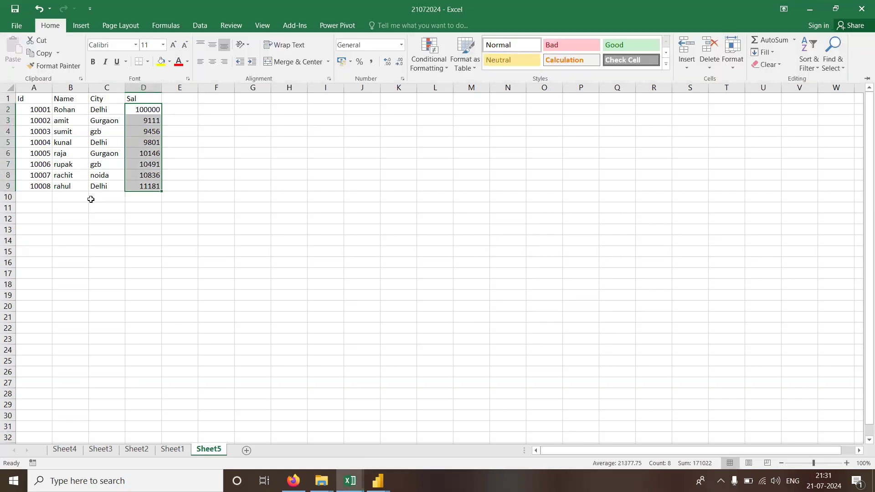
key("alt+h")
key("f")
key("i")
key("s")
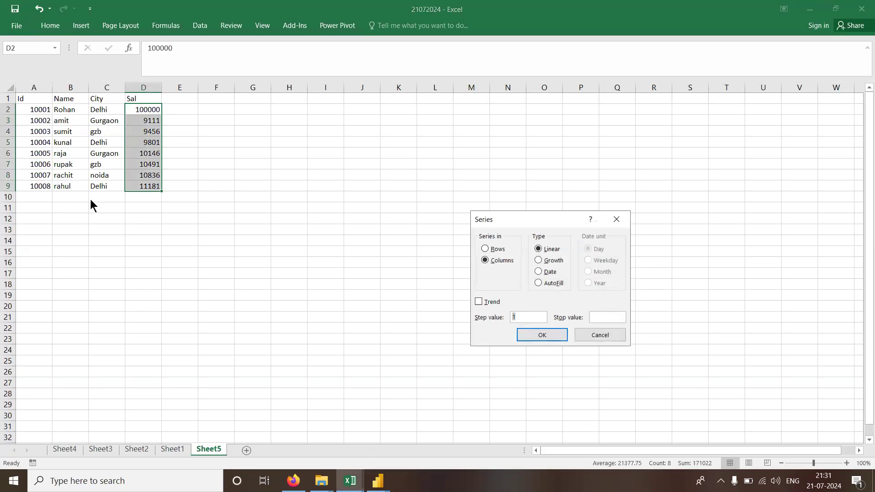
key("Return")
- Replace the name in cell B4 with KKKK and return to the first name in the column
key("Up")
key("Down")
key("Down")
key("Down")
key("Down")
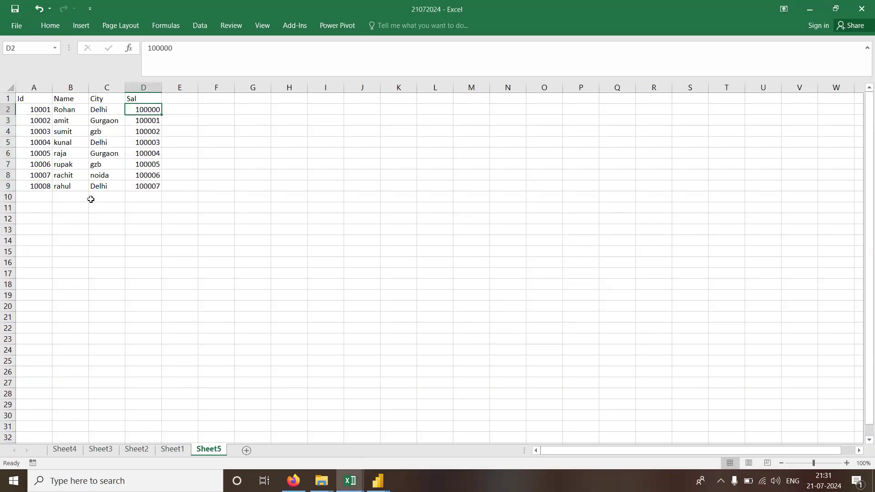
key("Left")
key("Left")
key("Up")
type("KKKK")
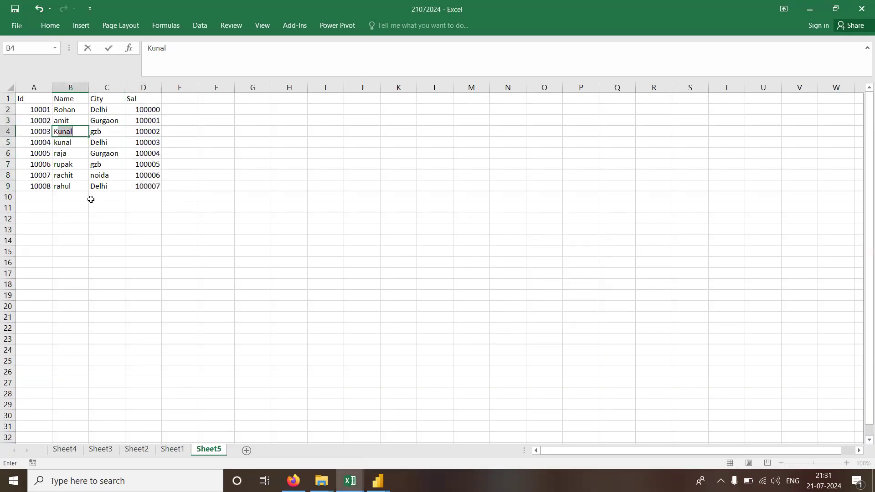
key("Return")
key("Up")
key("Up")
key("Up")
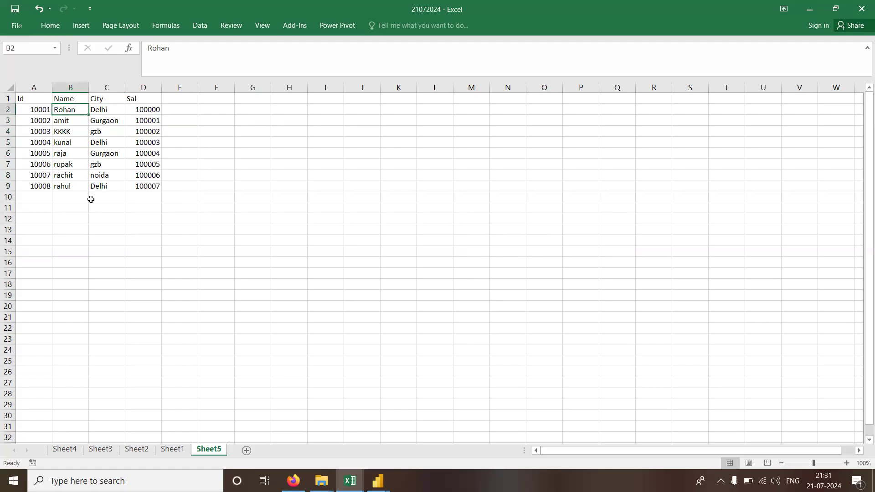
- Clear the names in B2:B9 and enter AAA in B2 and BBB in B3
key("ctrl+shift+Down")
key("Delete")
key("Up")
key("Down")
type("AAA")
key("Return")
key("Up")
key("ctrl+c")
key("Down")
type("BBB")
key("Return")
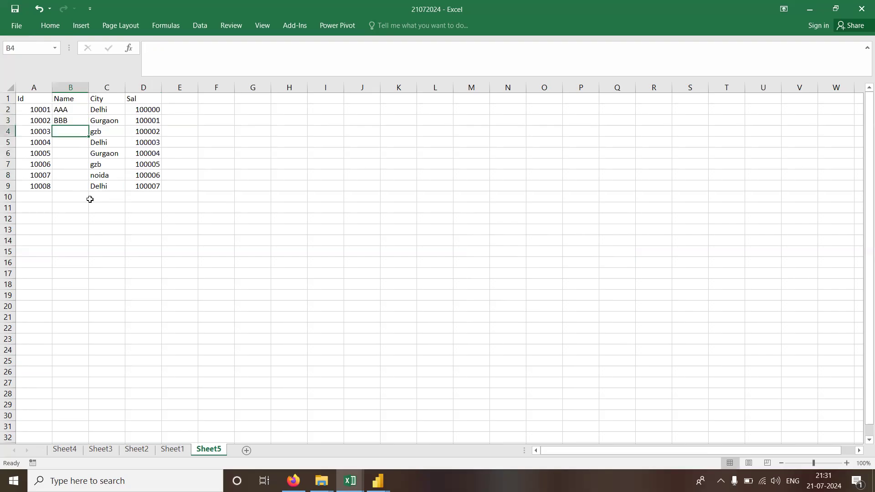
- Enter CCC, DDD, EEE and FFF as the names in cells B4 to B7
type("CCC")
key("Return")
type("DDD")
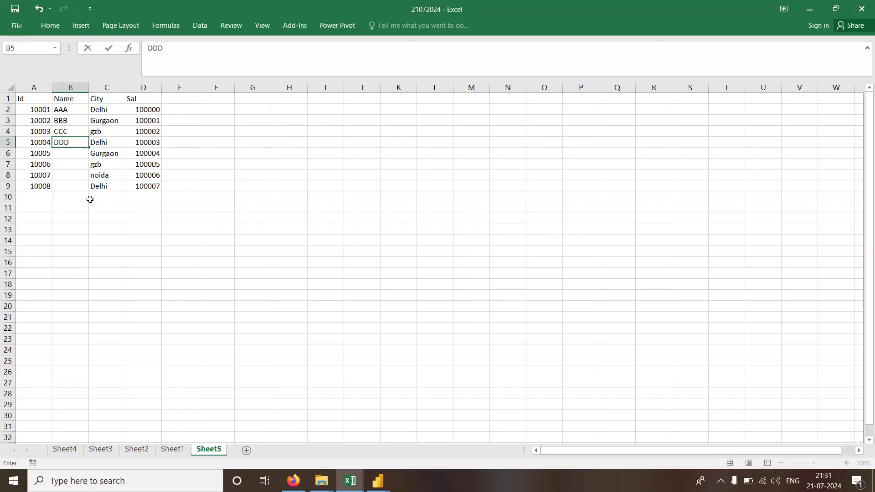
key("Return")
type("EEE")
key("Return")
type("FFF")
key("Return")
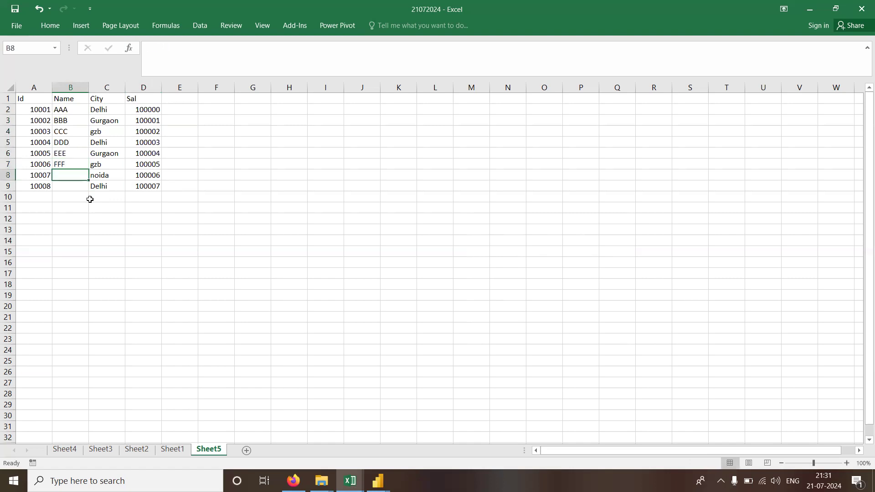
- Enter GGG in B8 and HHHH in B9, and return to cell A1
type("GGG")
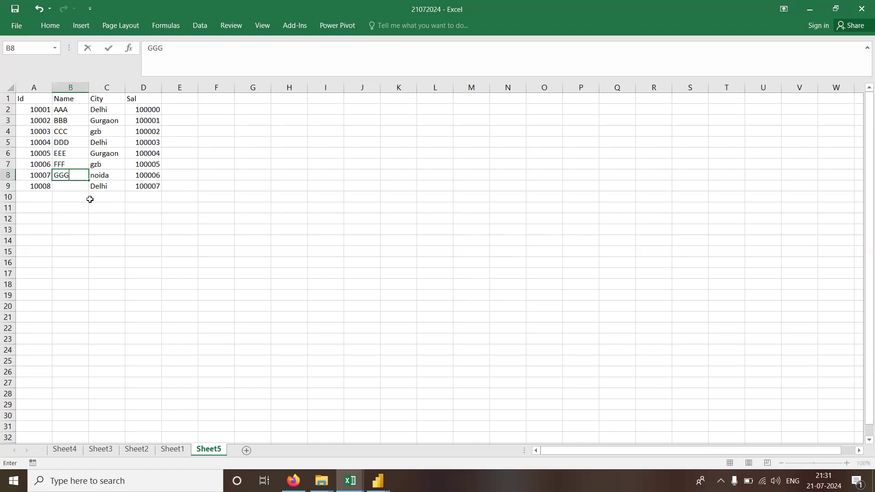
key("Return")
type("HHHH")
key("Return")
key("ctrl+Up")
key("ctrl+Up")
key("Left")
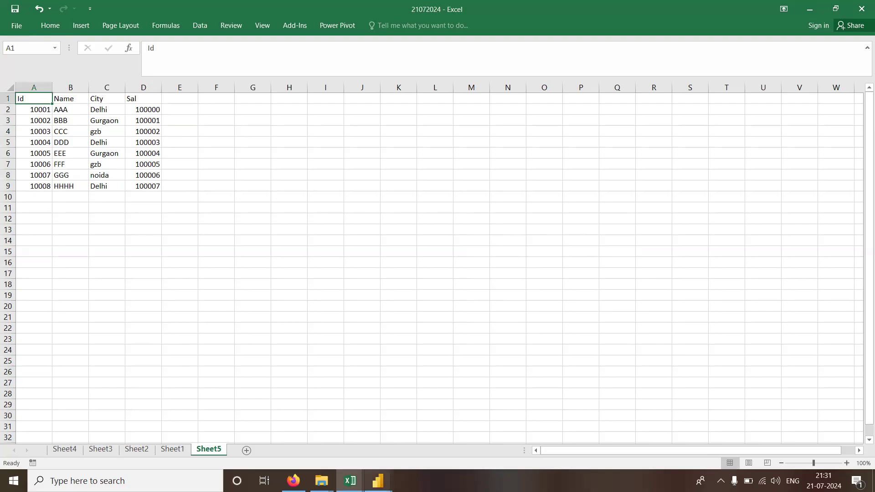
- Switch to the Power Query Editor, rename the Sheet2 query MultipleSheets, and apply the changes while closing the editor
left_click(378, 481)
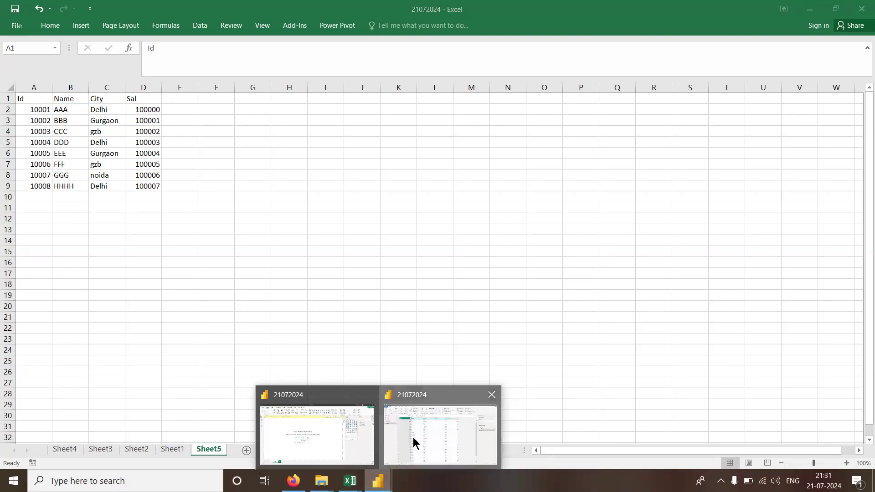
left_click(415, 444)
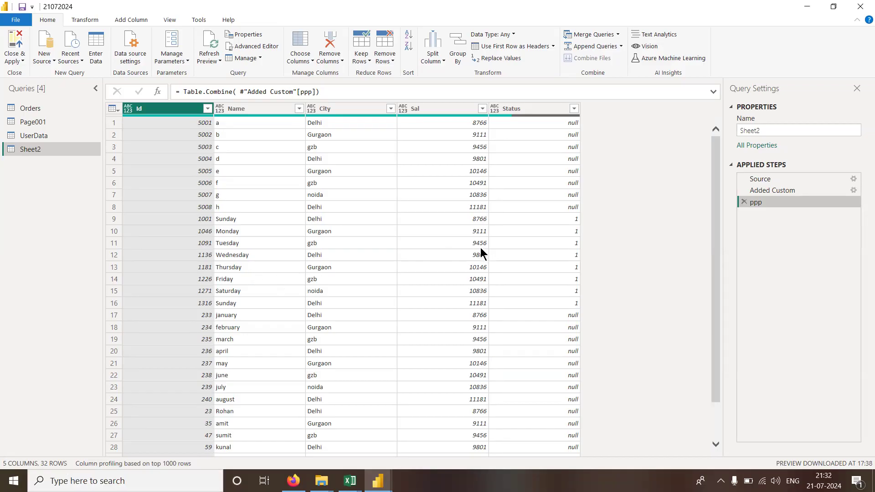
left_click(799, 132)
double_click(799, 133)
type("Multipl")
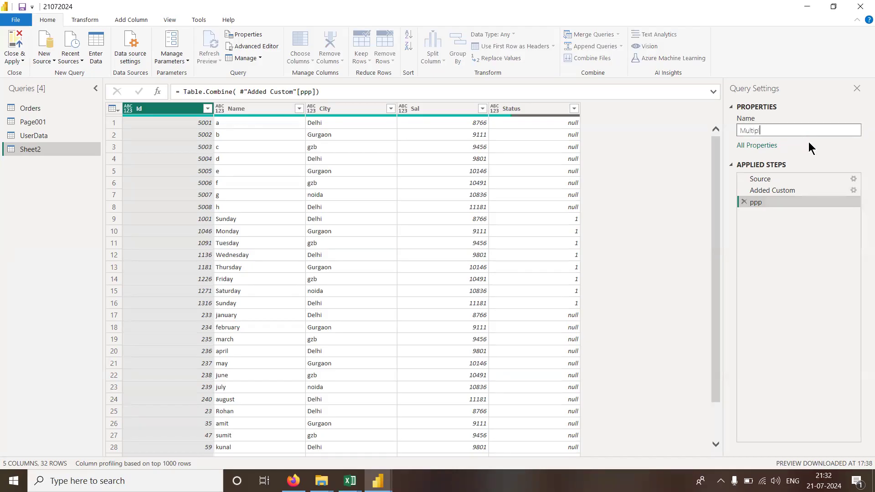
type("eSheets")
left_click(15, 58)
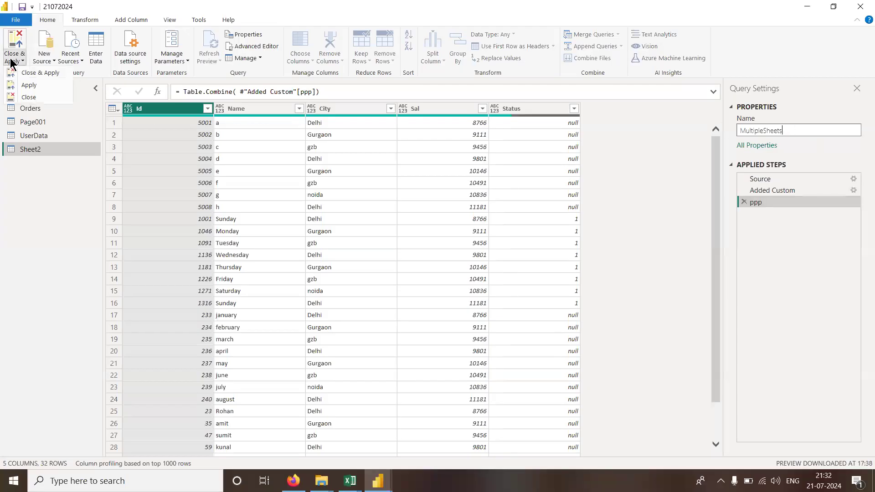
left_click(35, 73)
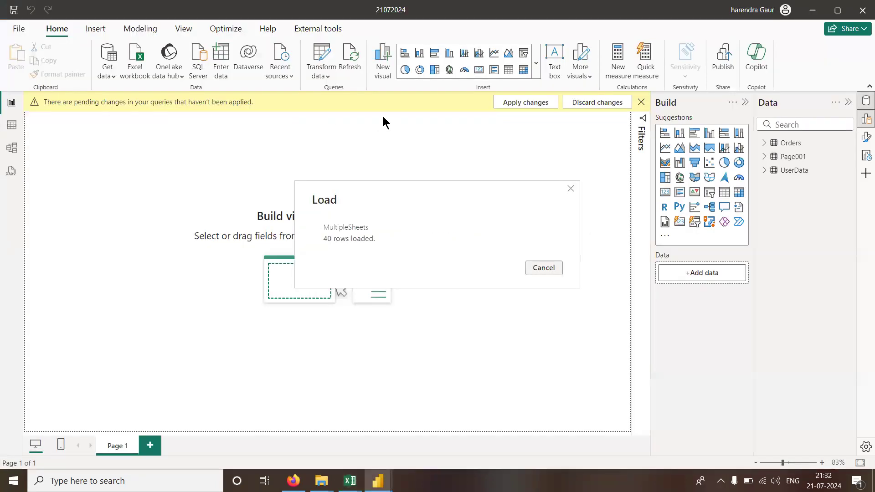
- Show the MultipleSheets table's data and examine its last rows for the records from the new sheet
left_click(801, 144)
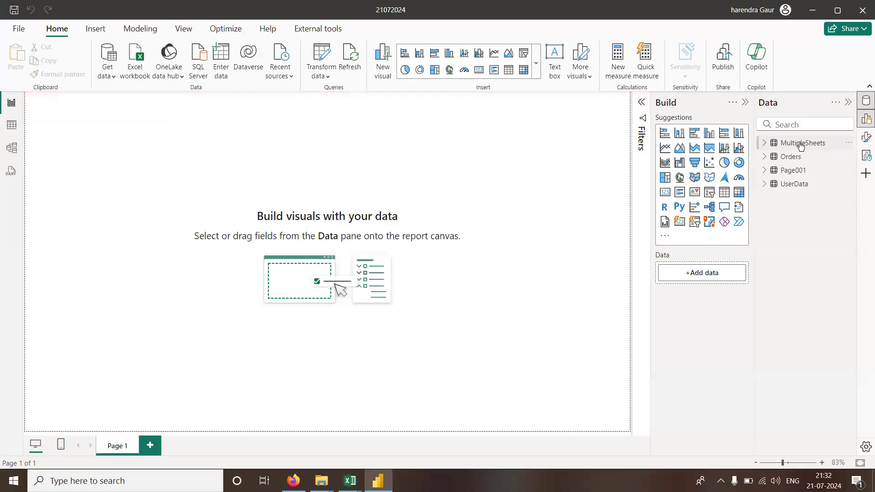
left_click(11, 128)
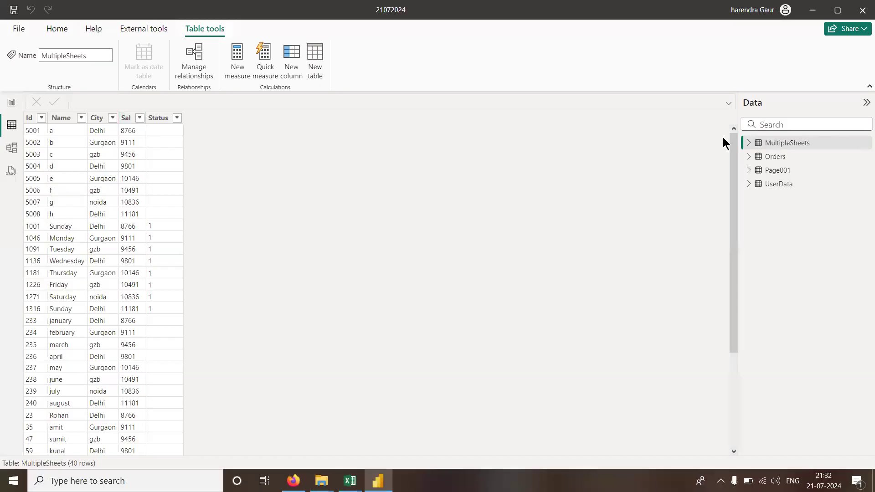
left_click_drag(734, 142, 742, 277)
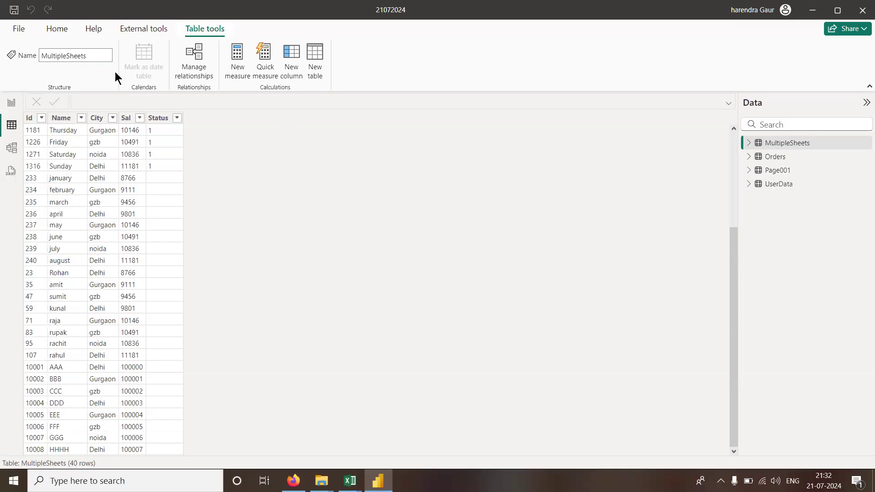
- Delete the MultipleSheets table from the model
left_click(63, 31)
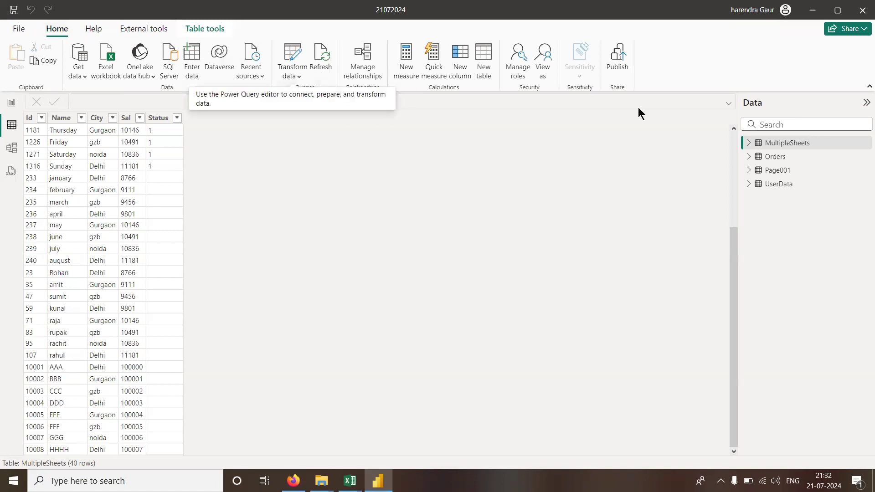
left_click(866, 145)
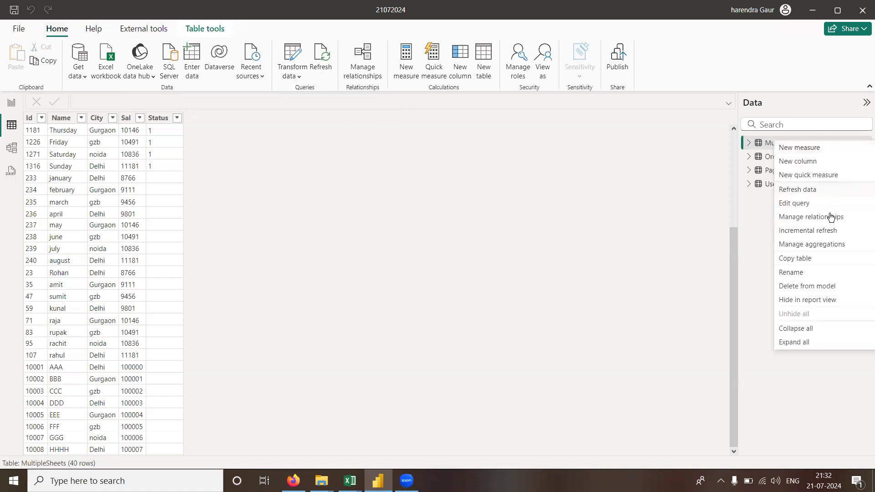
left_click(808, 287)
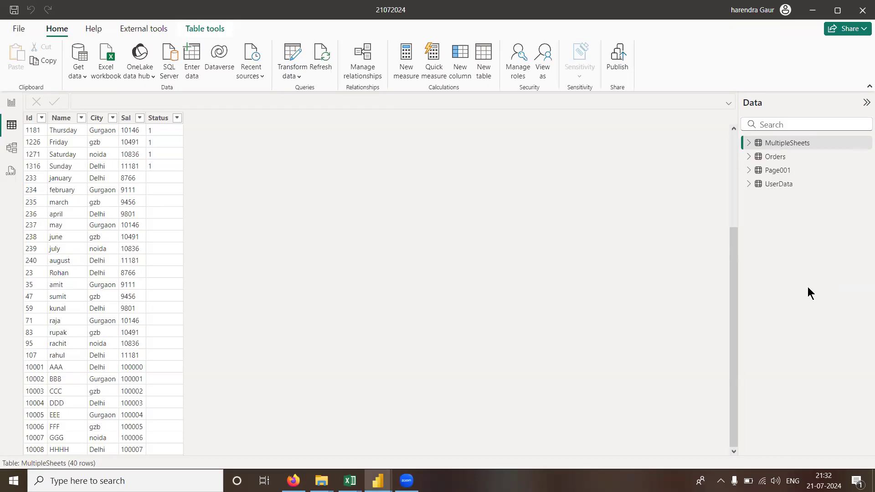
left_click(501, 266)
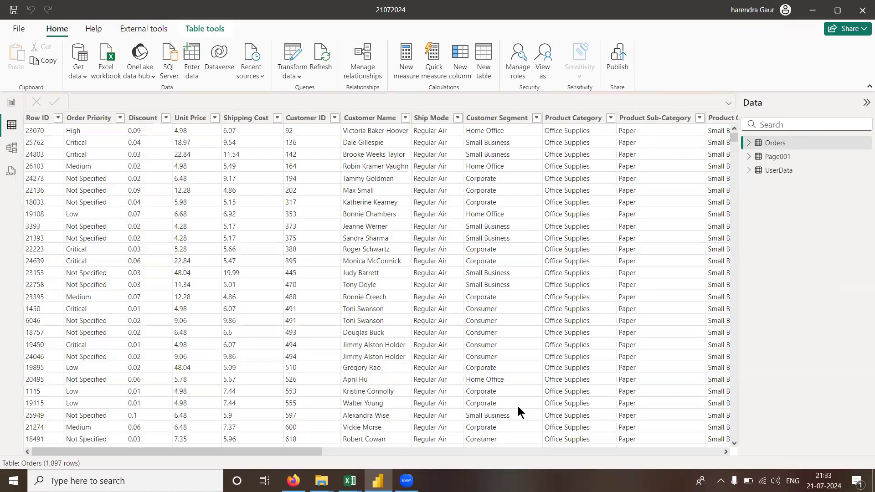
key("alt+Tab")
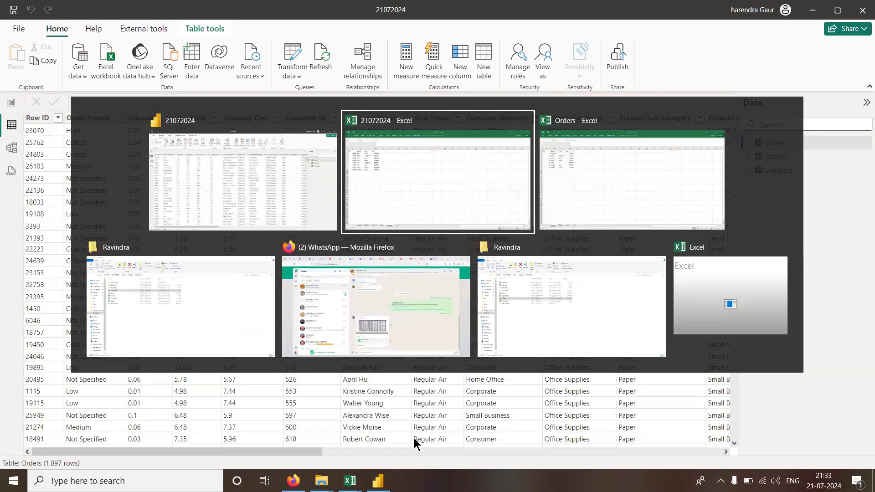
key("ctrl+Right")
key("ctrl+Left")
key("ctrl+Right")
key("ctrl+Left")
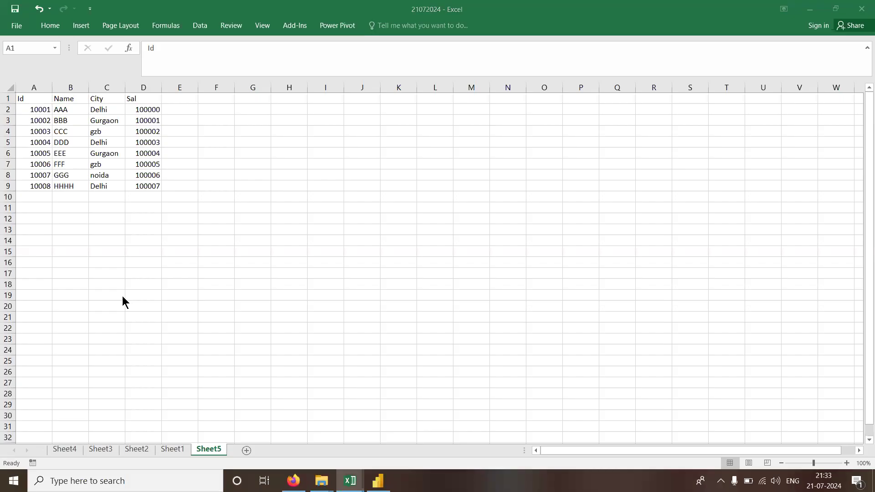
key("alt+Tab")
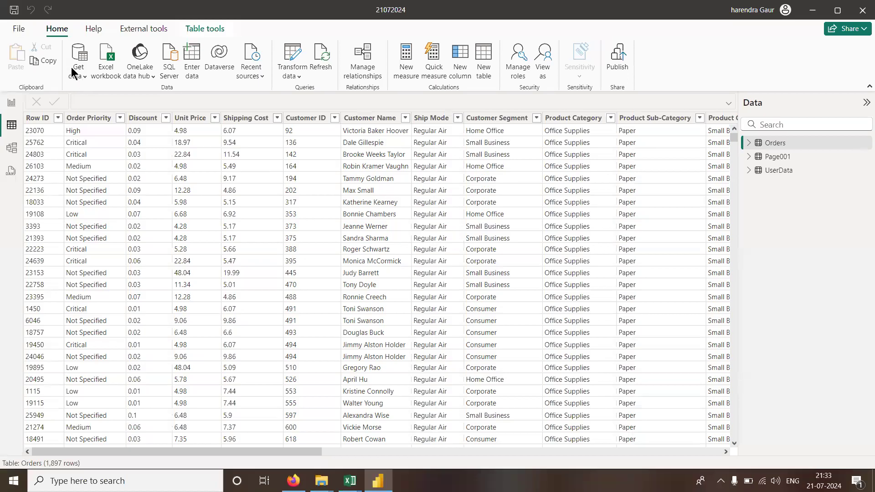
- Connect to the 21072024 Excel workbook as a data source to list its sheets
left_click(84, 77)
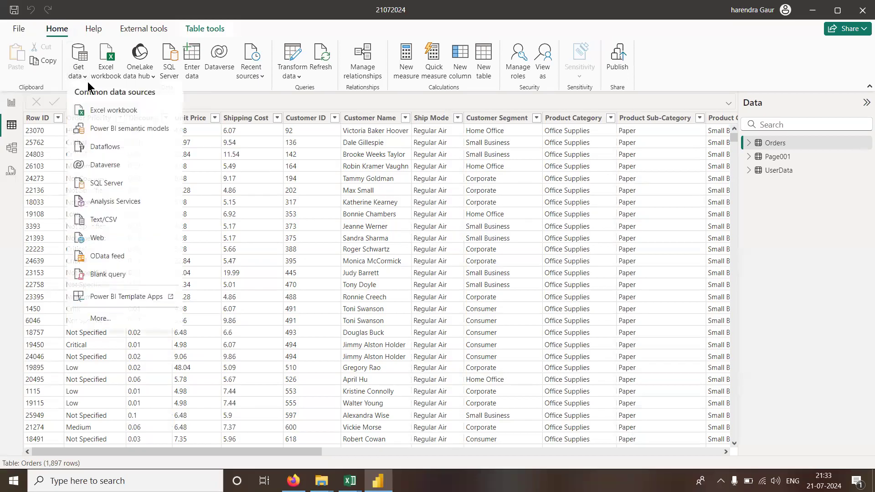
left_click(108, 114)
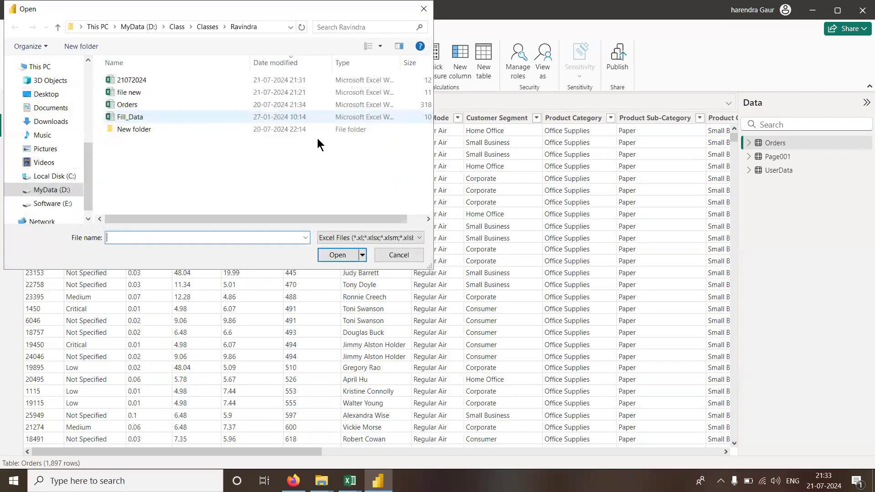
double_click(136, 81)
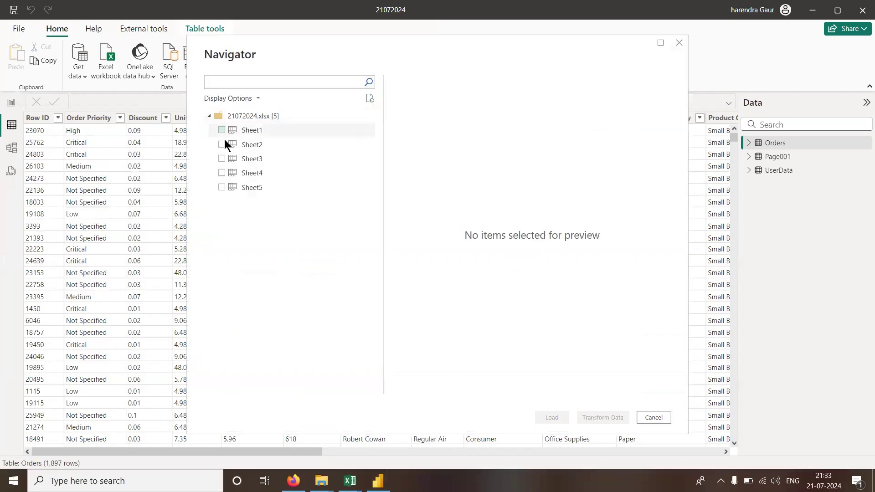
- Switch to the 21072024 workbook in Excel and add the column header Result in cell E1 of Sheet5
key("alt+Tab")
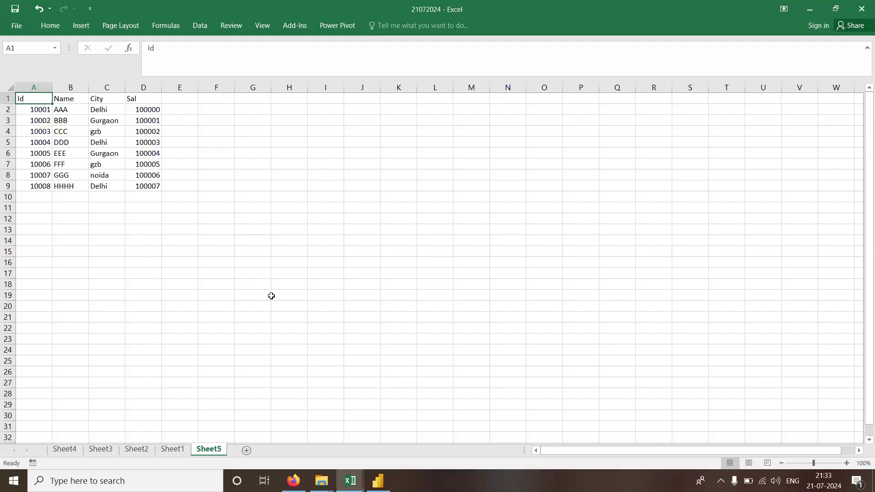
key("Right")
key("Right")
key("Right")
key("Right")
type("Result")
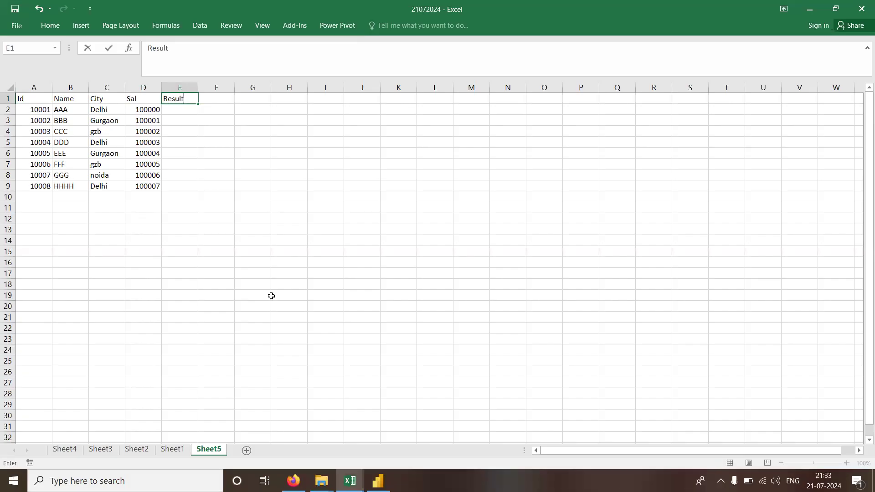
key("Return")
- Enter PASS in E2 and fill it down the Result column through E9
type("P")
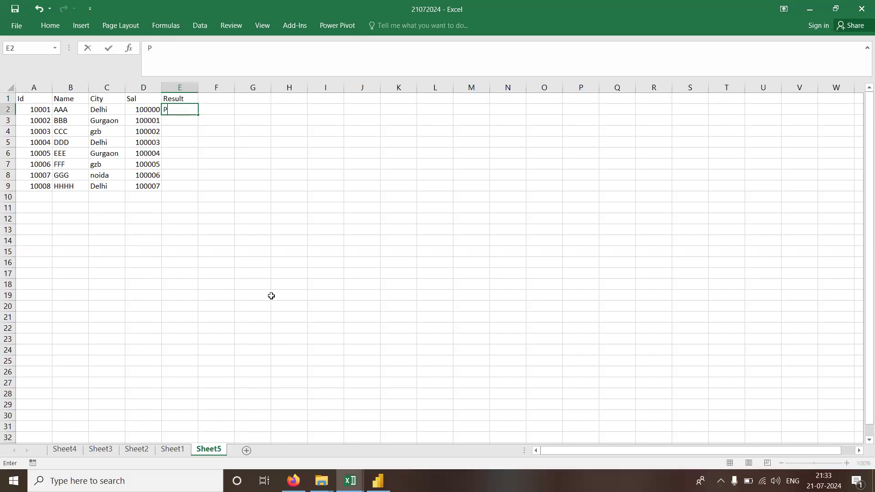
type("As")
key("BackSpace")
type("SS")
key("Up")
key("Down")
key("shift+Down")
key("shift+Down")
key("shift+Down")
key("shift+Down")
key("shift+Down")
key("shift+Down")
key("shift+Down")
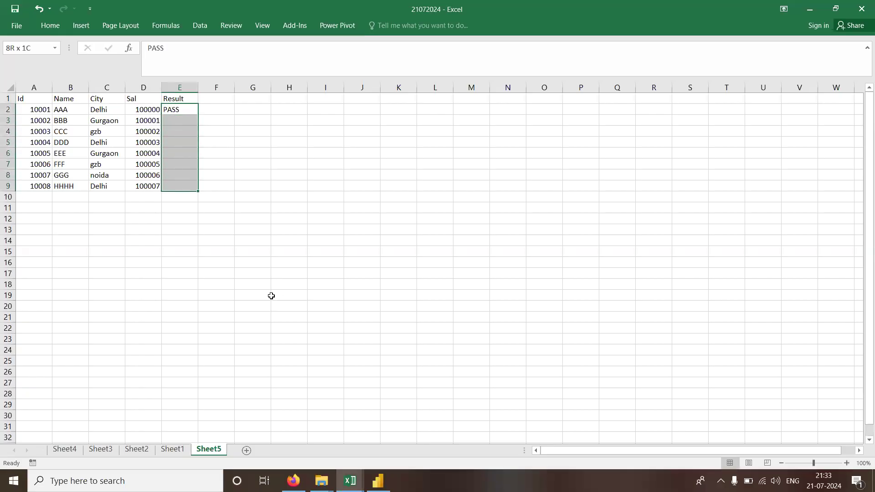
key("ctrl+d")
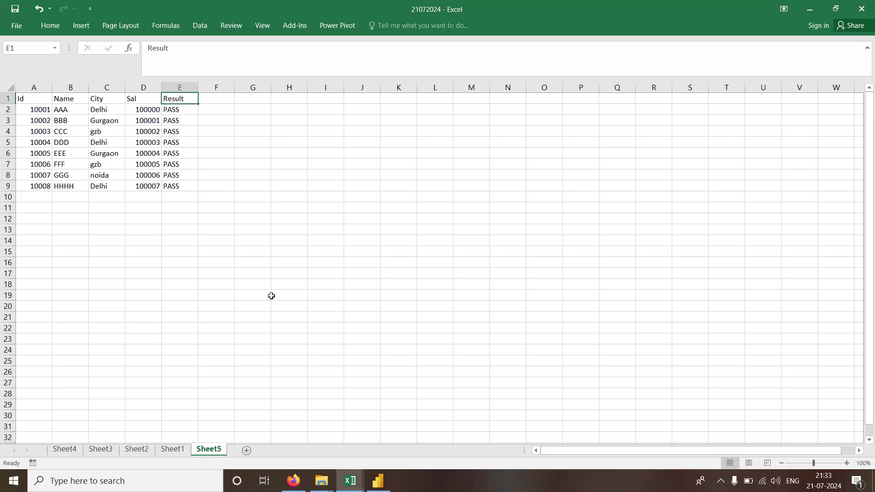
- On Sheet4, add the column header Address in cell E1
left_click(101, 450)
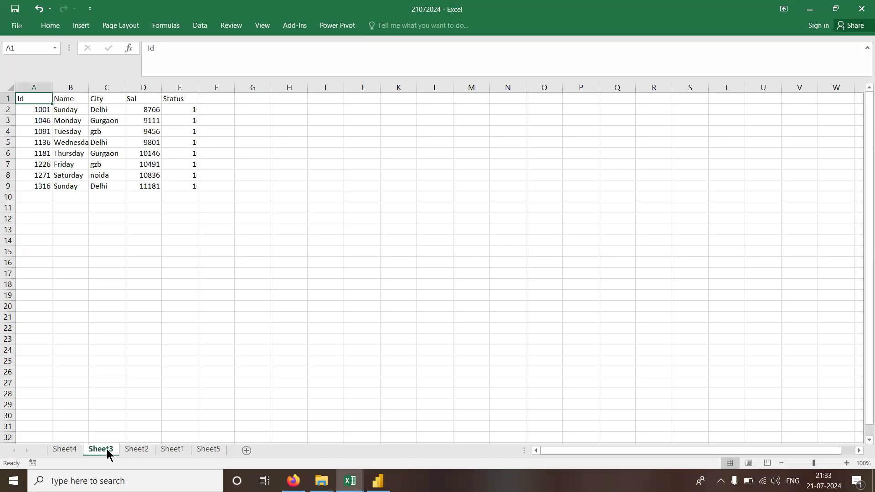
left_click(68, 450)
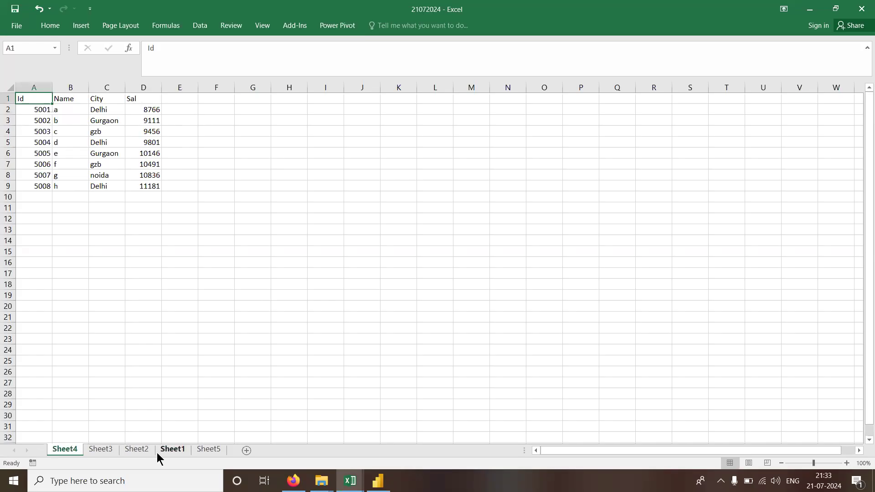
key("Right")
key("Right")
key("Right")
key("Right")
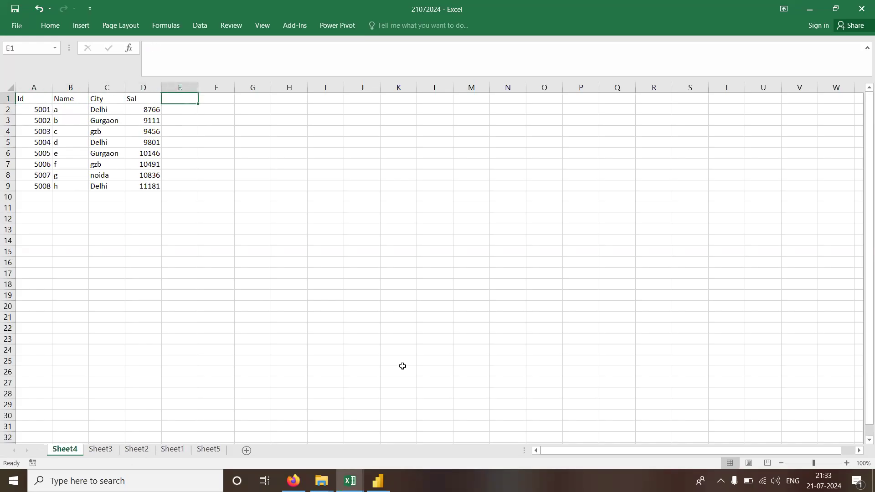
type("Address")
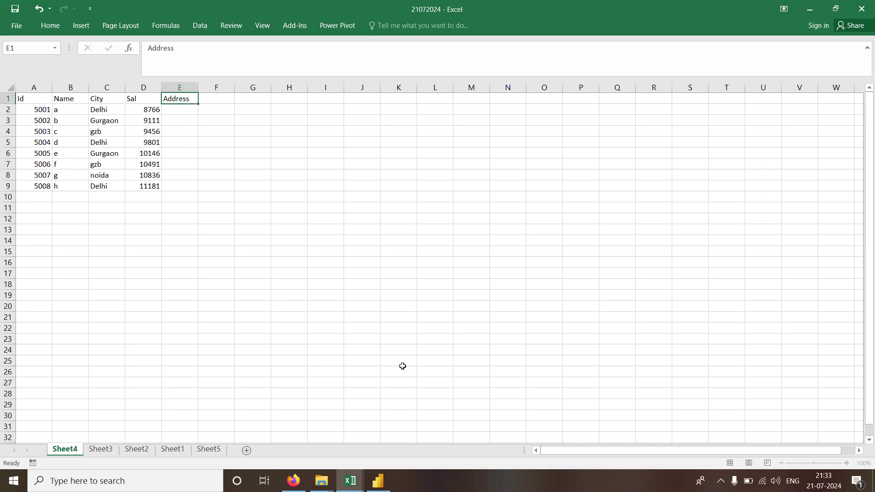
key("Return")
- Enter BSR in E2 and fill it down the Address column through E5
type("BSR")
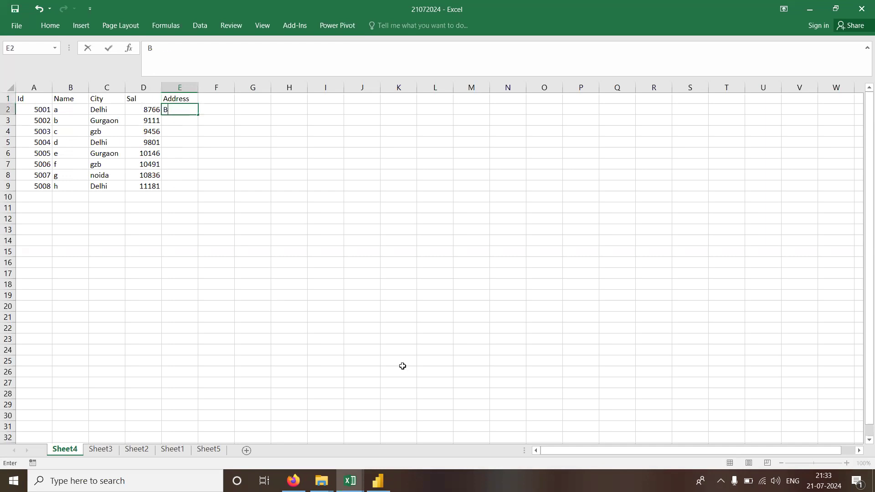
key("Return")
key("Up")
key("shift+Down")
key("shift+Down")
key("shift+Down")
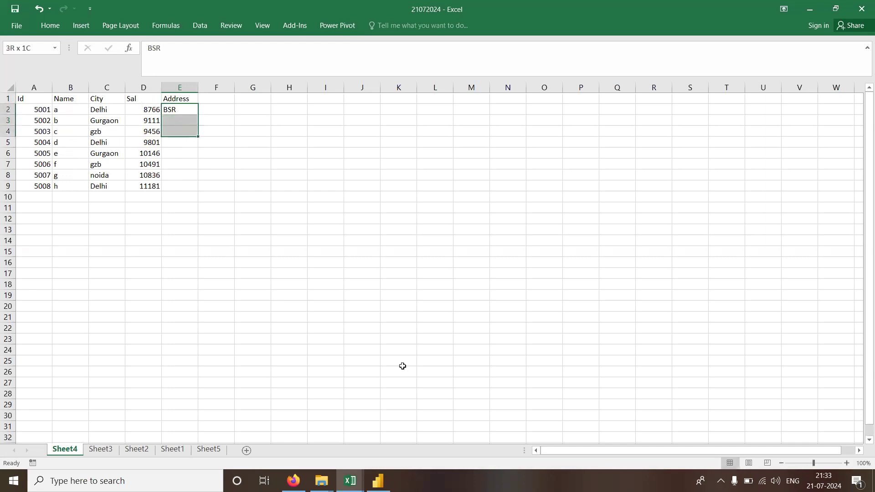
key("ctrl+d")
key("Down")
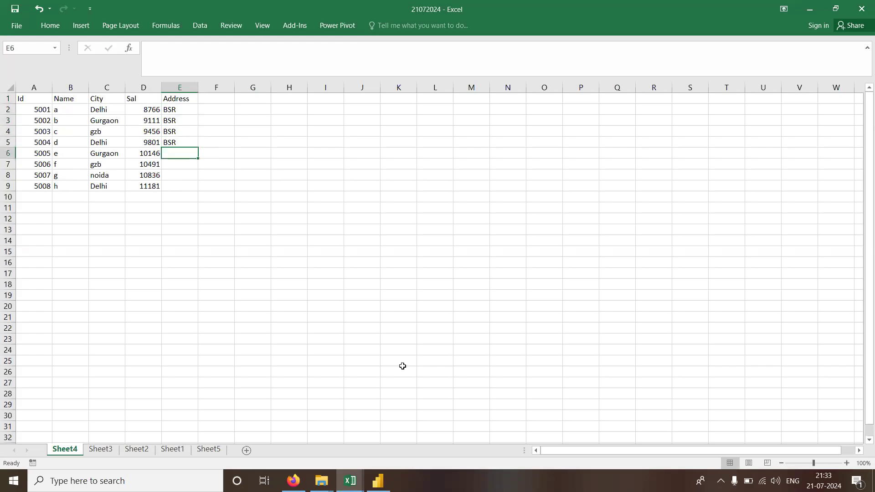
- Enter Delhi in cell E6 of the Address column on Sheet4
type("Delhi")
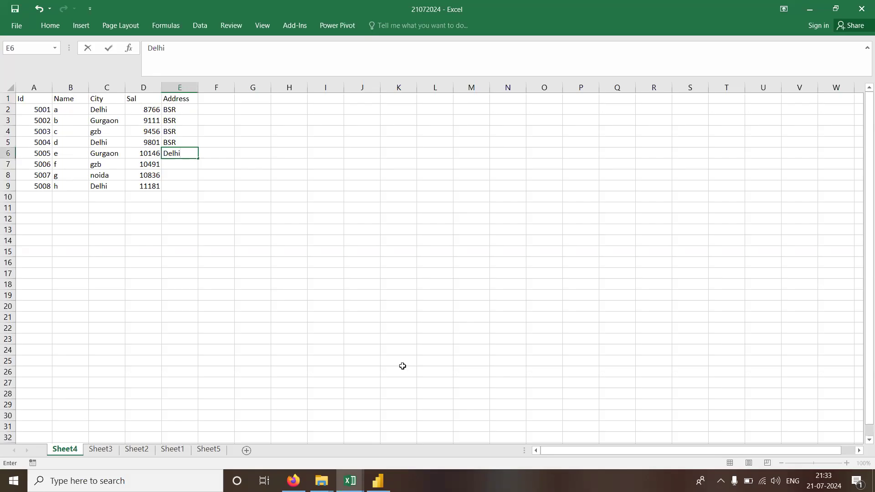
key("Return")
- Enter 1 in E2 and fill it down the Address column through E9, replacing the existing entries
key("Up")
key("Up")
key("Up")
key("Up")
key("Up")
type("1")
key("Return")
key("Up")
key("shift+Down")
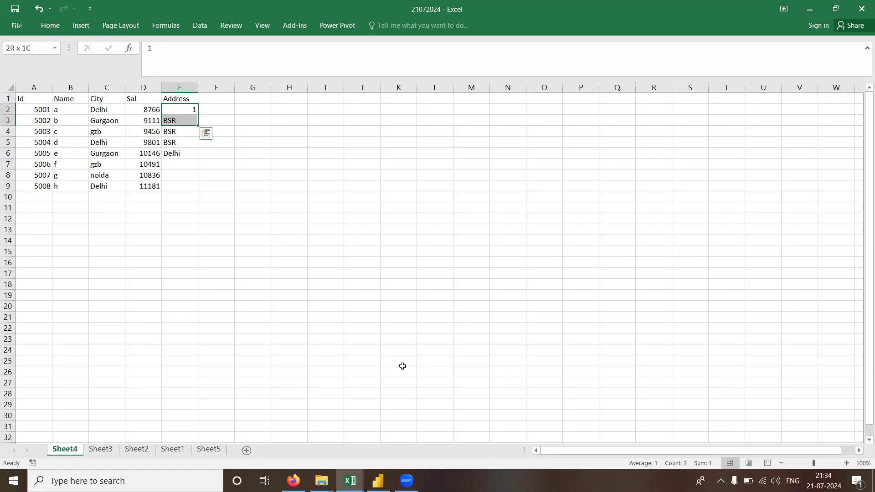
key("shift+Down")
key("shift+Down")
key("shift+Down")
key("shift+Down")
key("shift+Down")
key("shift+Down")
key("ctrl+d")
key("Up")
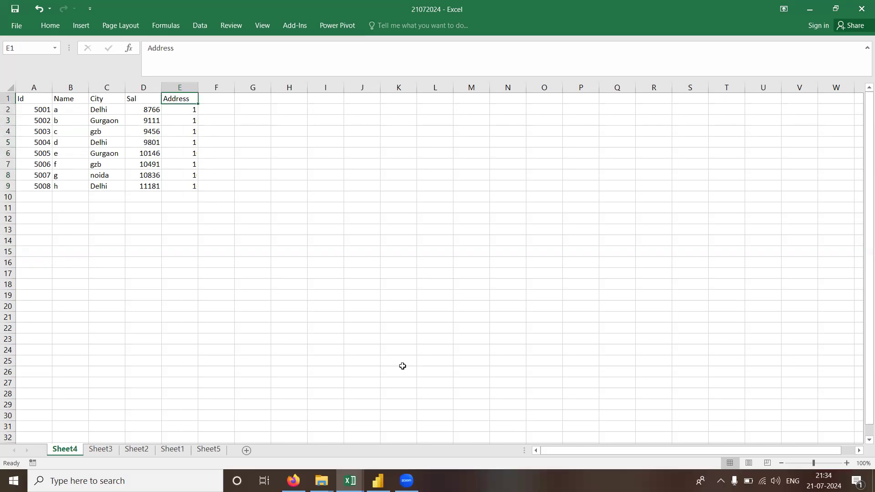
key("ctrl+Left")
key("ctrl+Right")
key("ctrl+Left")
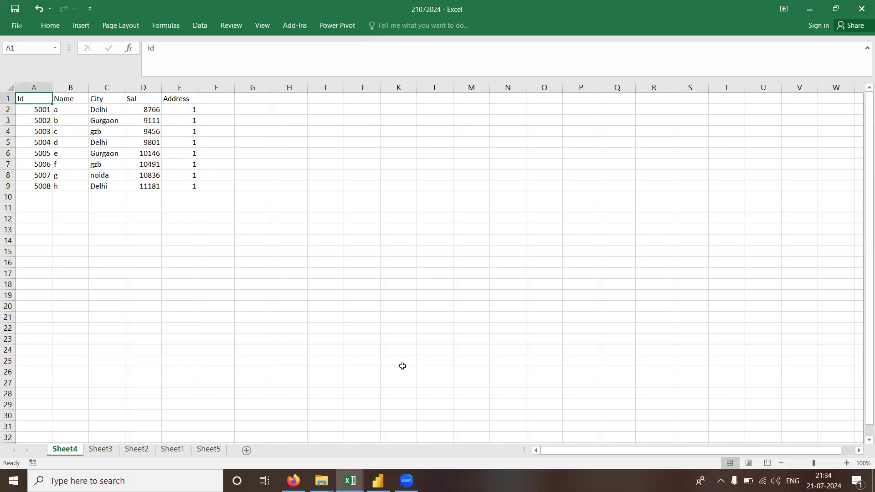
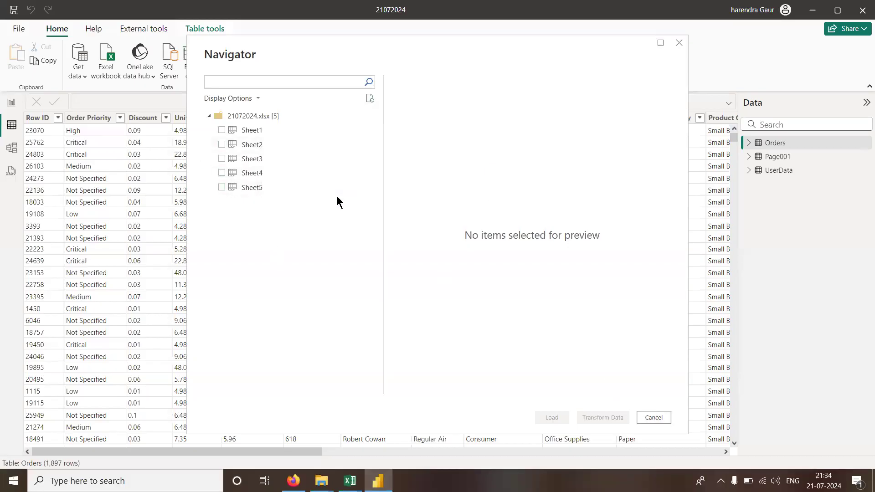
- In Power BI, select Sheet2 of 21072024.xlsx in the Navigator and open it for data transformation
left_click(250, 145)
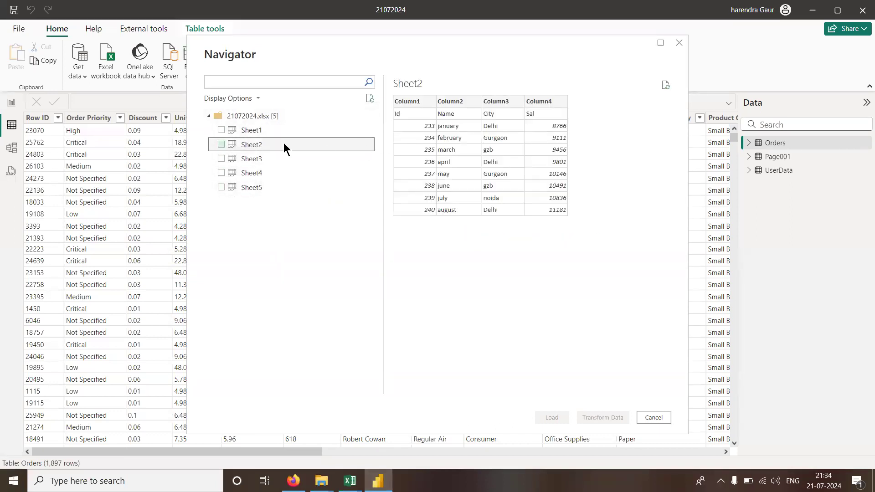
left_click(222, 144)
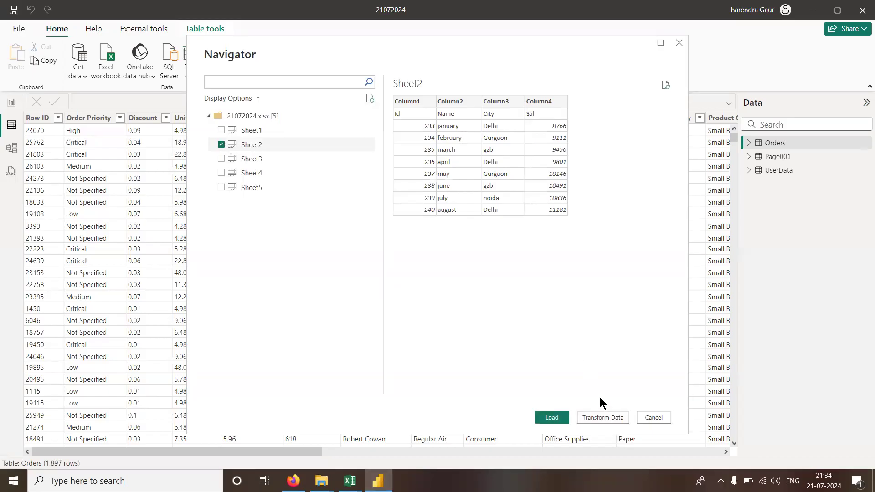
left_click(603, 416)
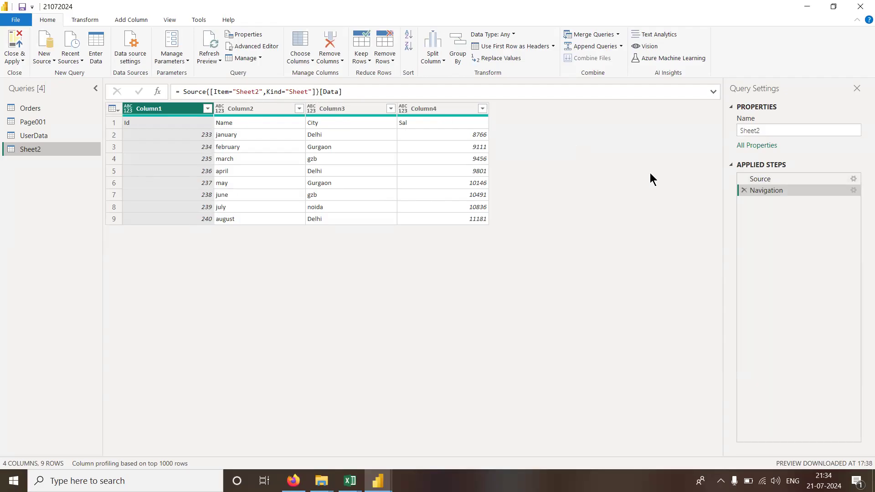
- Return the Sheet2 query to its Source step and delete the Navigation step
left_click(758, 180)
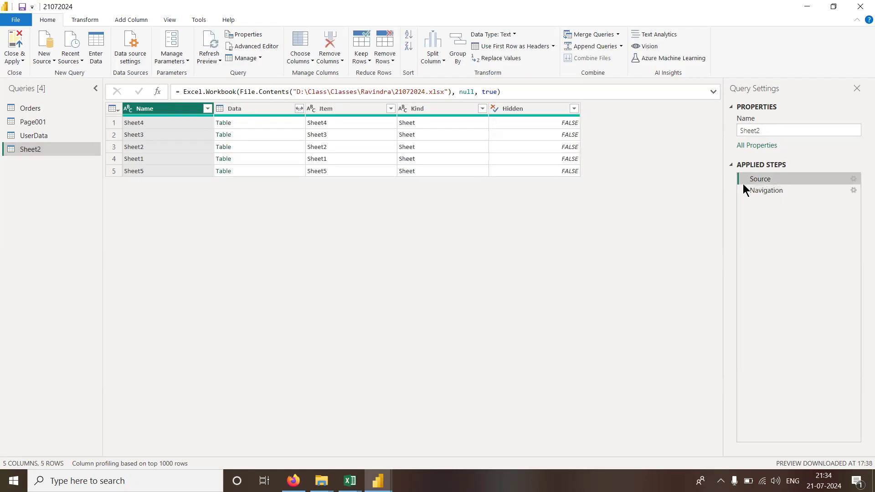
mouse_move(745, 190)
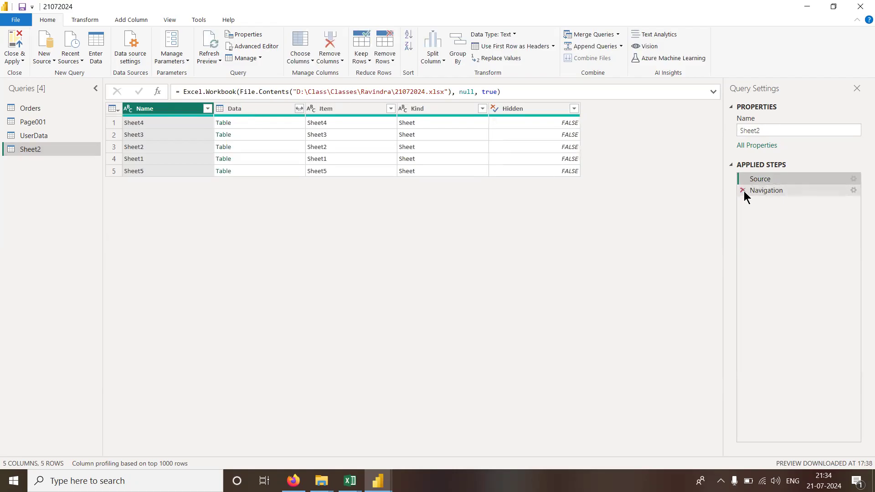
left_click(743, 191)
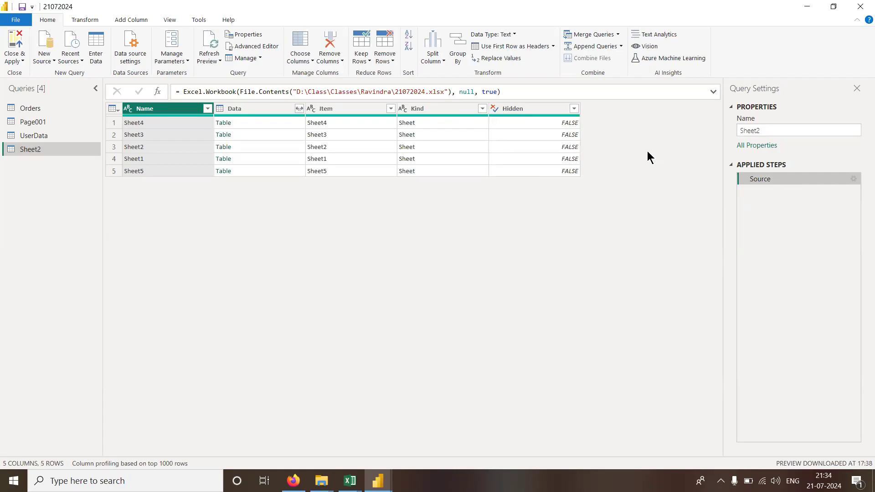
left_click(133, 19)
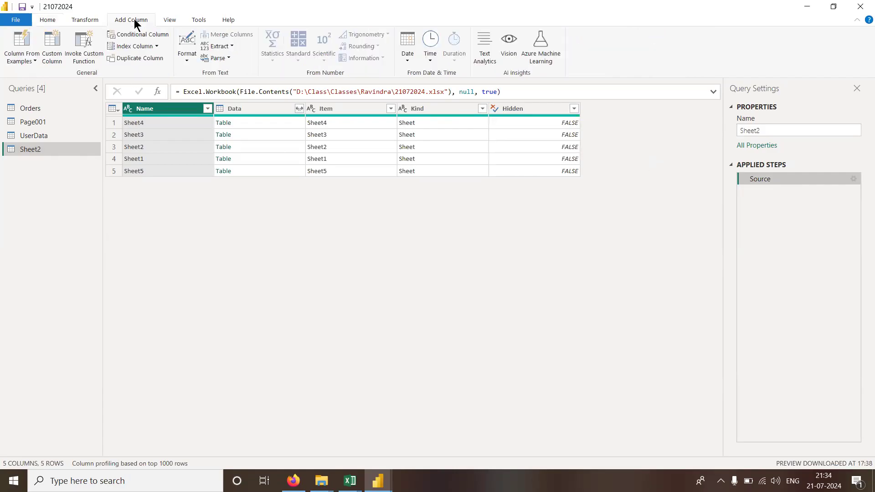
left_click(57, 63)
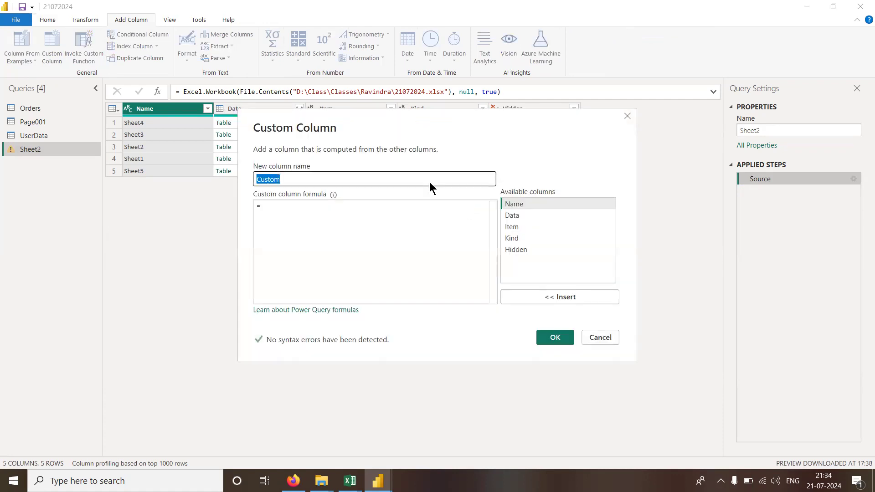
type("KKK")
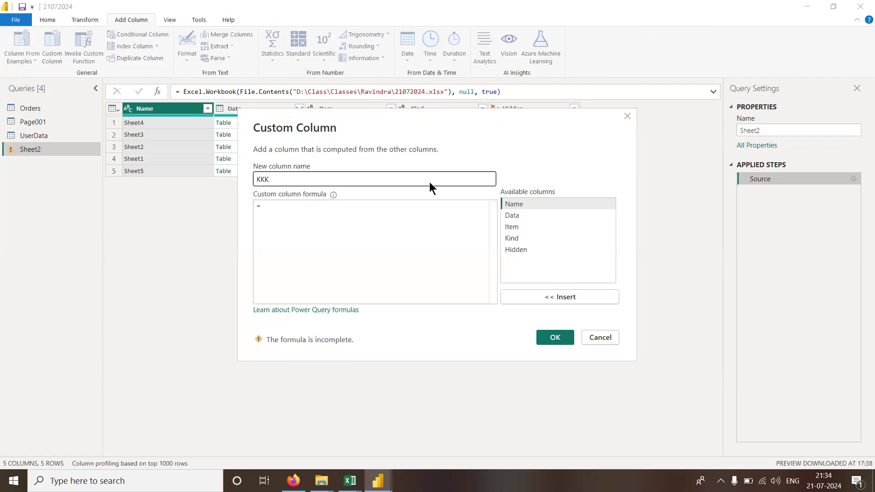
left_click(410, 214)
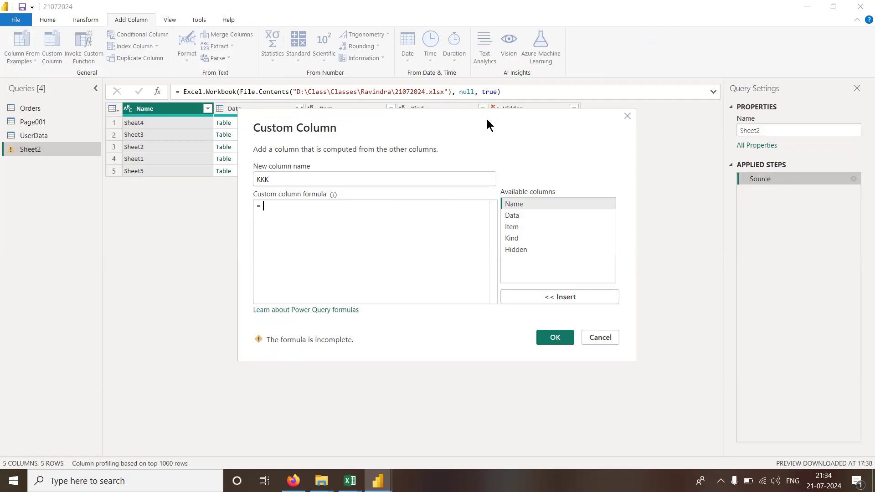
left_click_drag(486, 124, 495, 176)
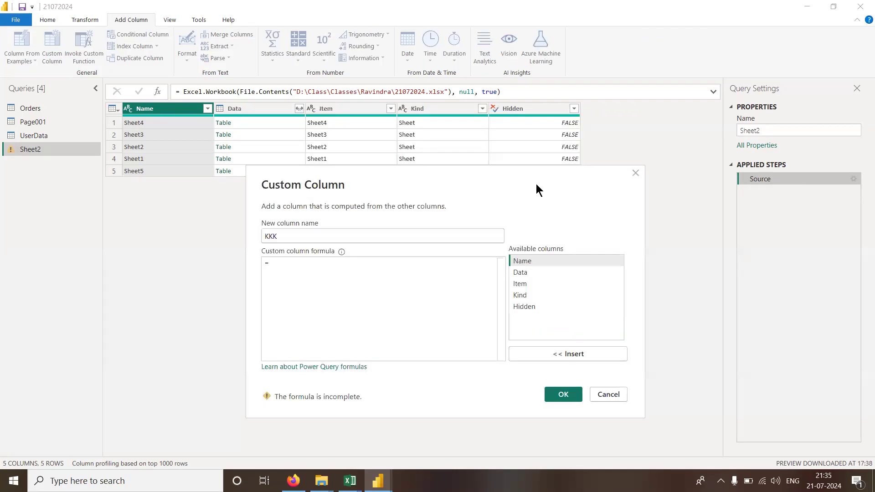
left_click(635, 174)
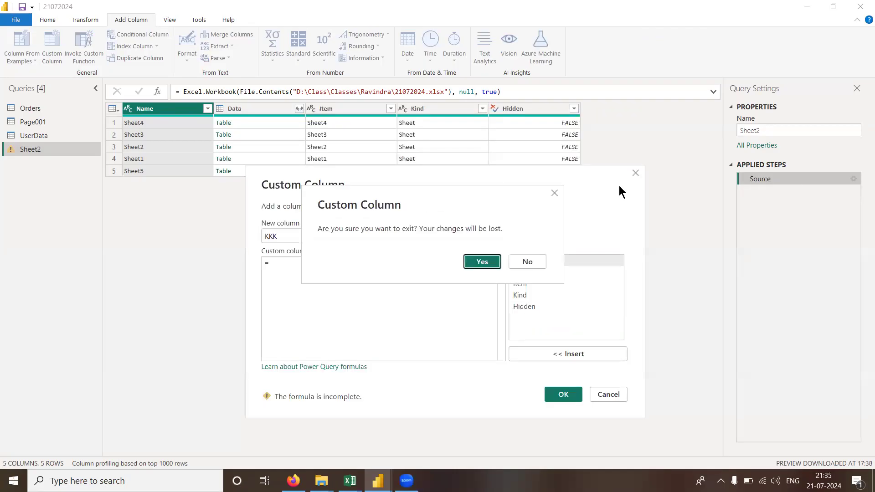
left_click(527, 261)
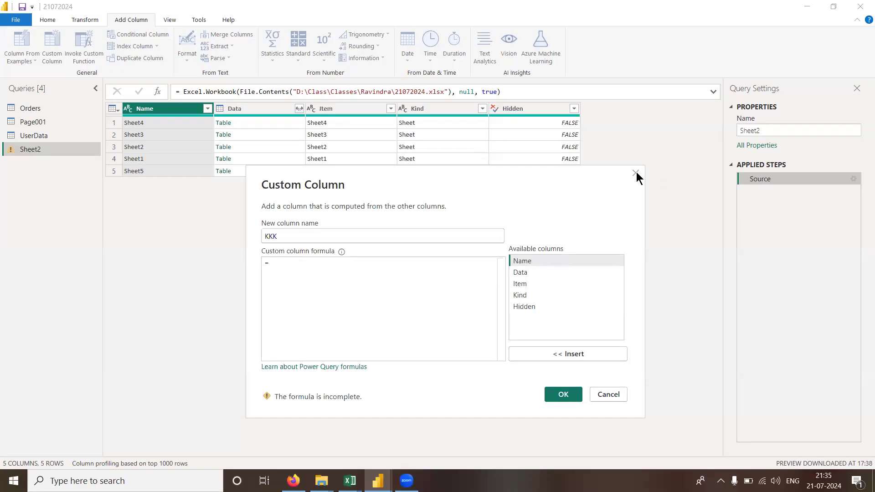
left_click(636, 174)
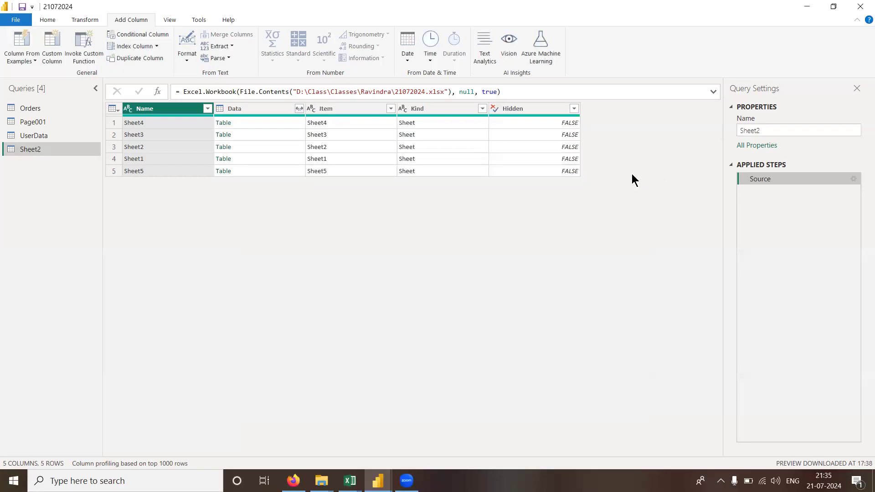
- Preview the nested table of each sheet in the Data column, enlarging the preview area, to compare their columns
left_click(271, 125)
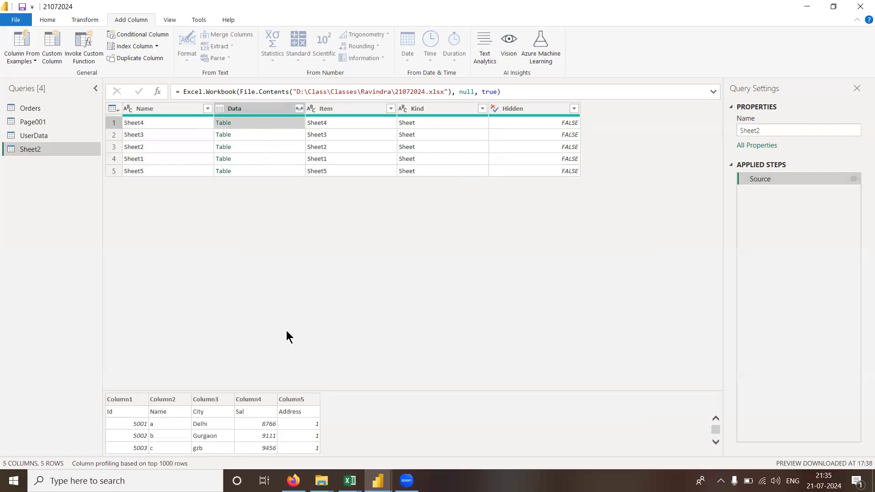
left_click_drag(376, 393, 367, 224)
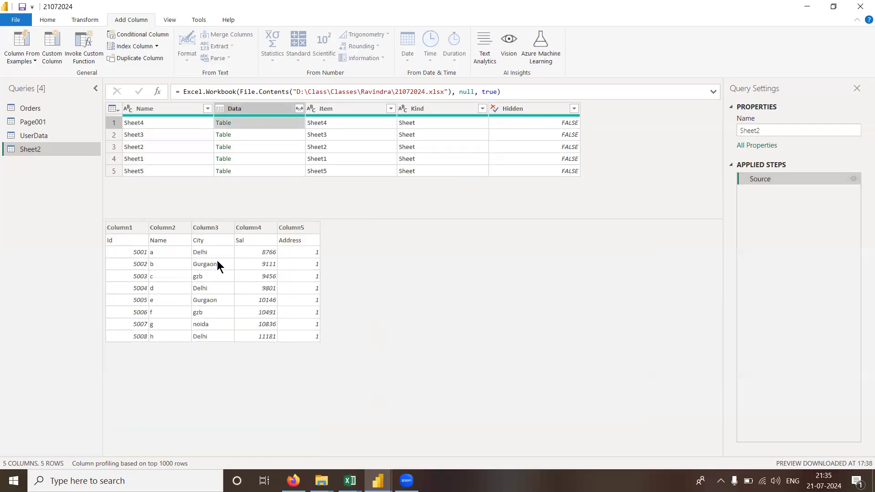
left_click(248, 135)
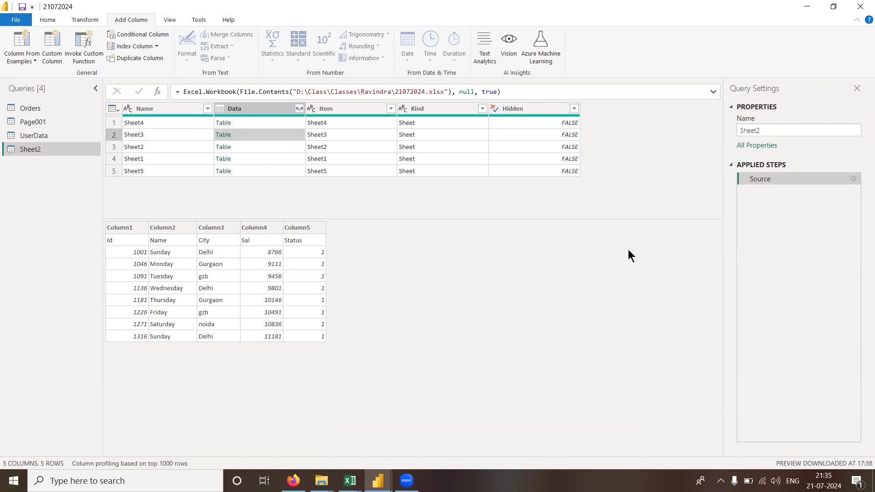
left_click(293, 149)
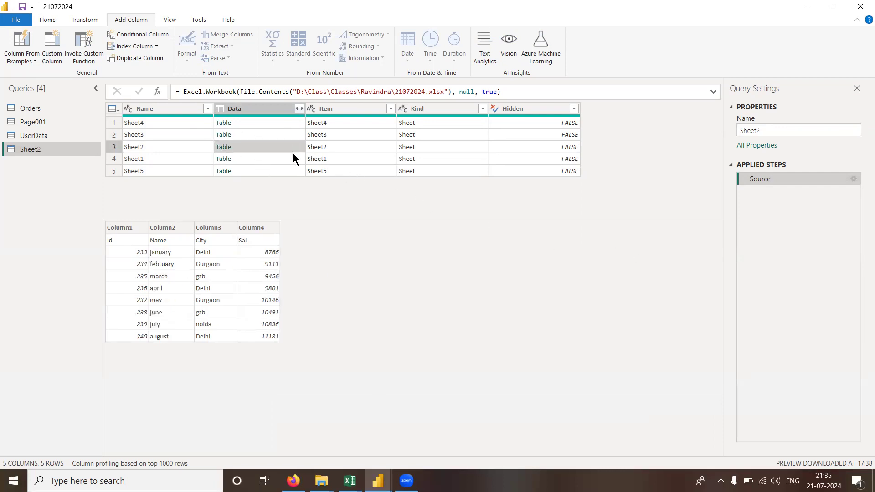
left_click(294, 163)
left_click(290, 172)
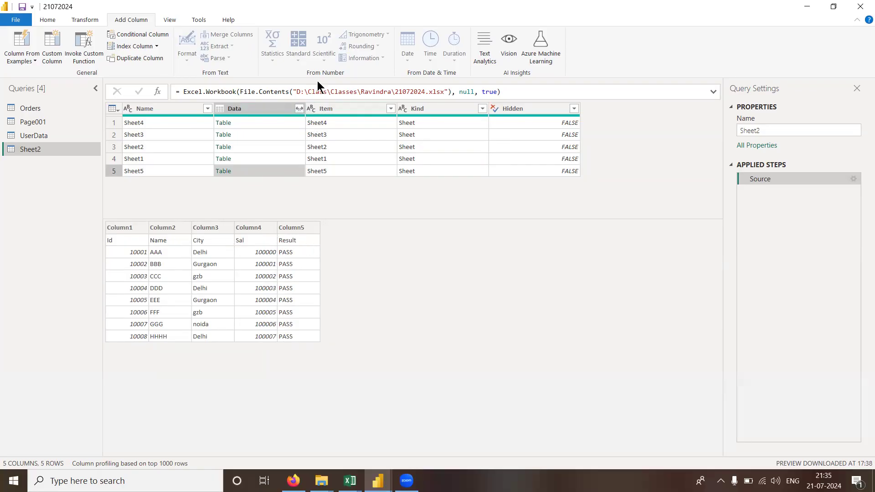
- Add a custom column named Custom with the formula Table.PromoteHeaders([Data])
left_click(59, 53)
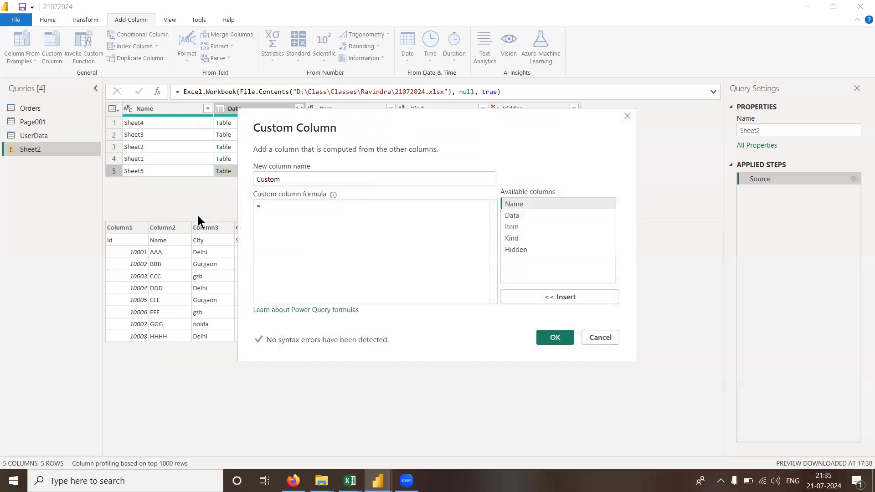
type("Tabl")
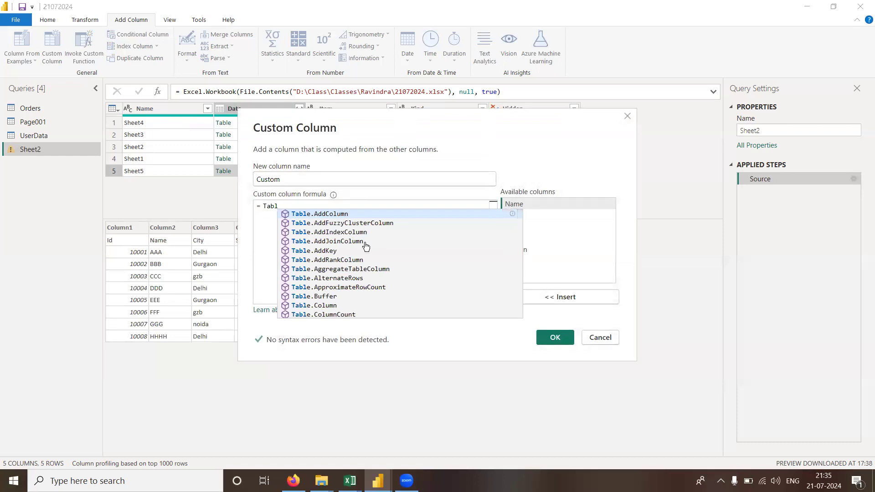
type("e")
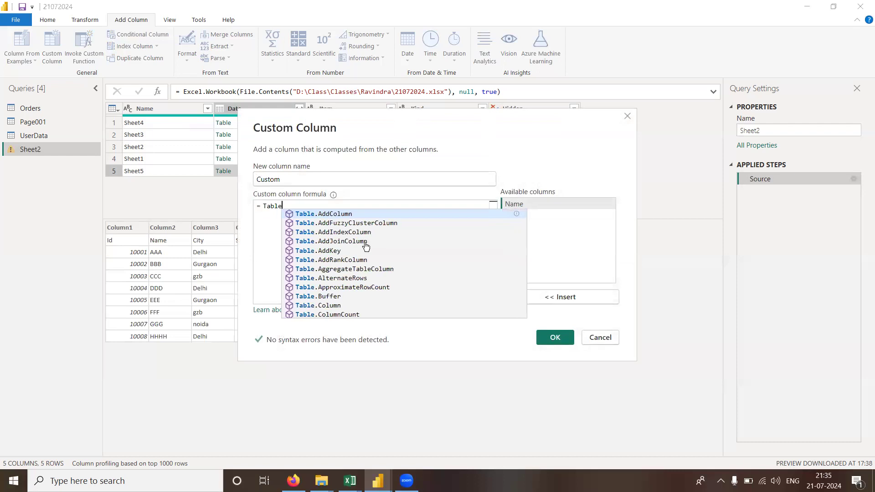
type(".Pr")
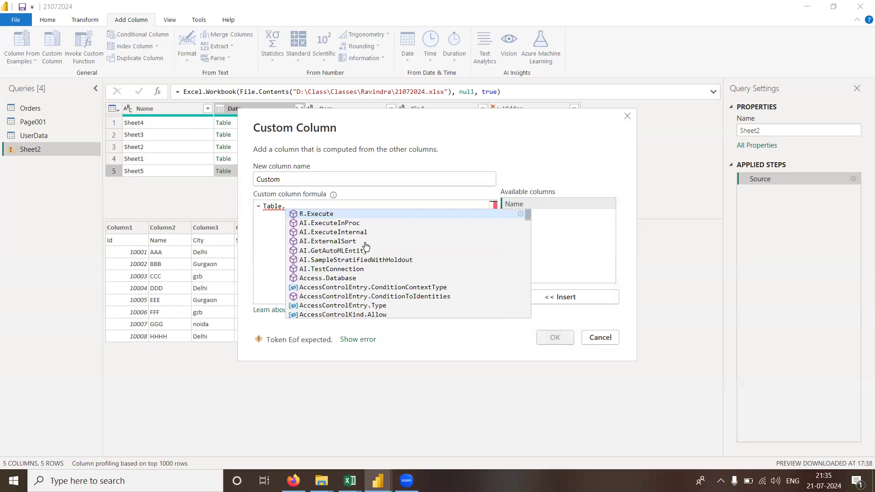
key("Down")
key("Down")
key("Down")
key("Down")
key("Down")
key("Tab")
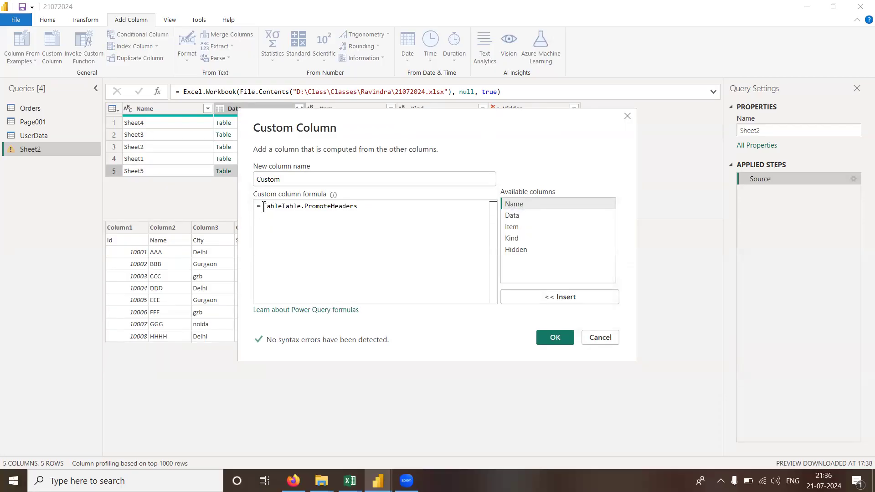
key("BackSpace")
key("End")
type("(")
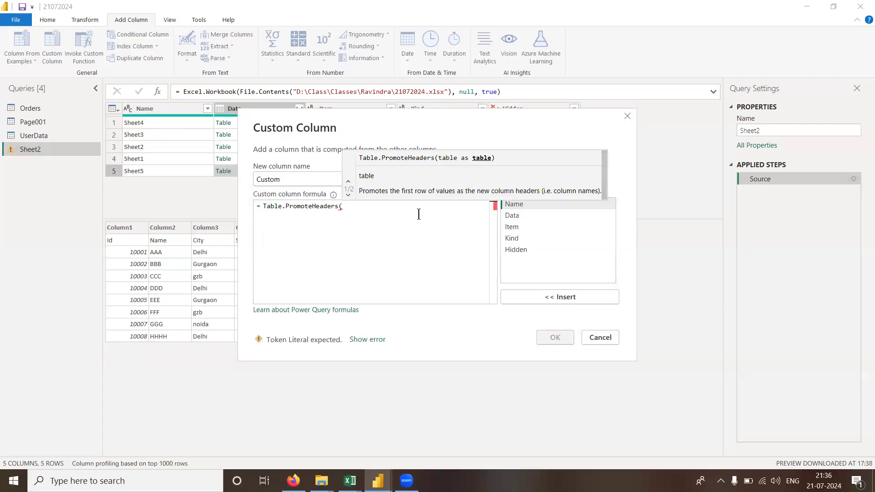
double_click(513, 216)
type(")")
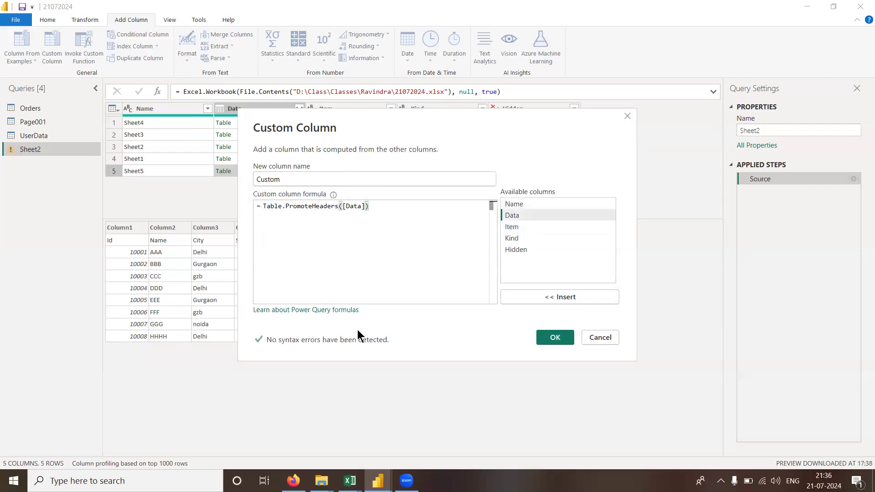
left_click(547, 337)
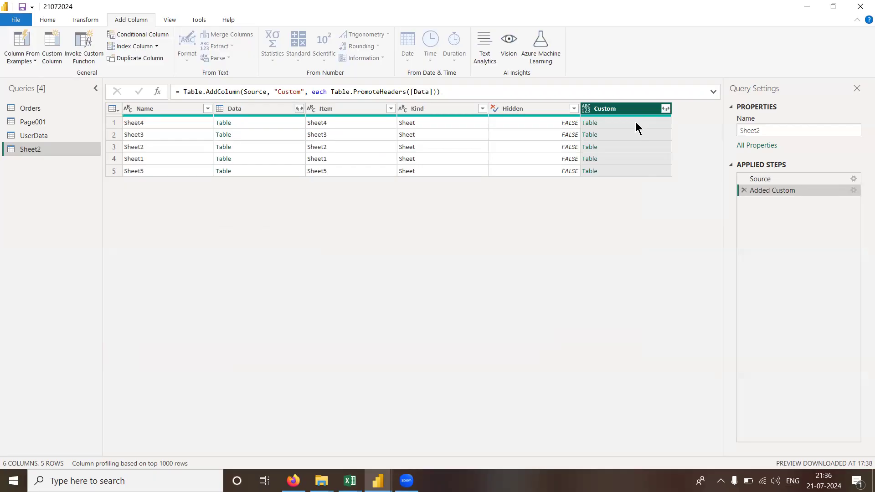
- Preview the nested tables for Sheet4, Sheet2 and Sheet1 in the Custom column to check their headers
left_click(635, 122)
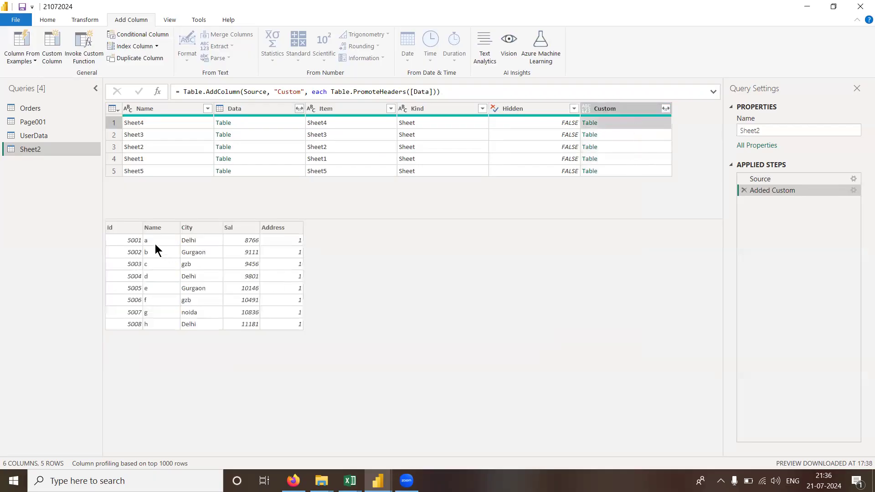
left_click(617, 148)
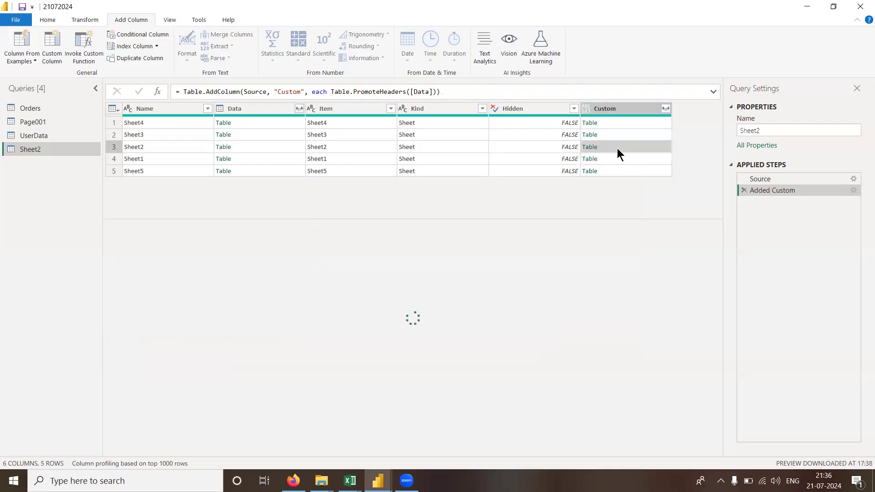
left_click(617, 158)
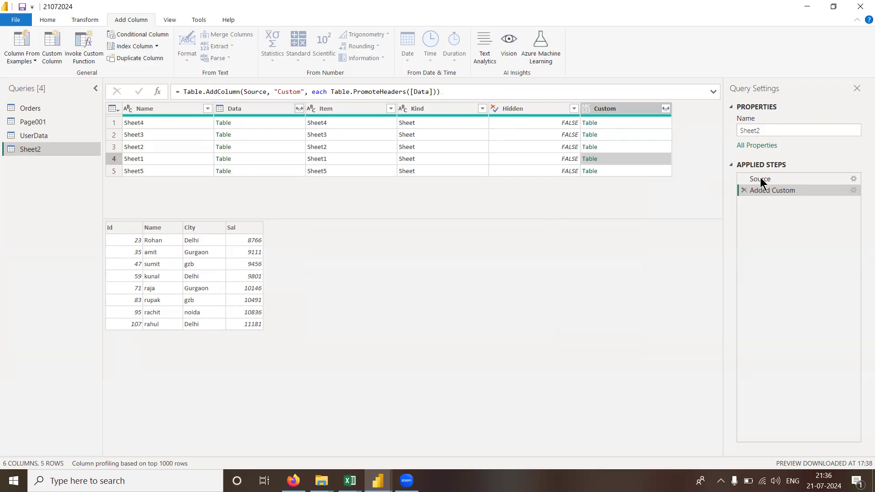
- Preview Sheet5's nested table in the Custom column and drill down into that column as a list of tables
left_click(635, 171)
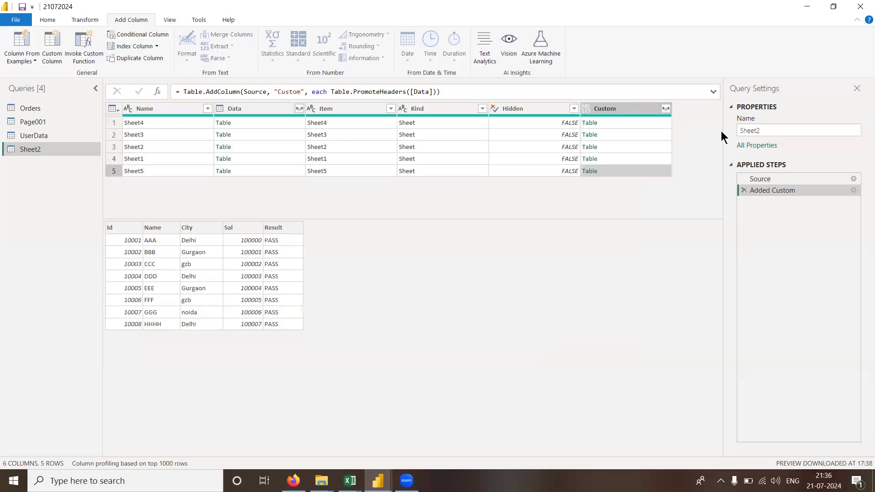
left_click(629, 104)
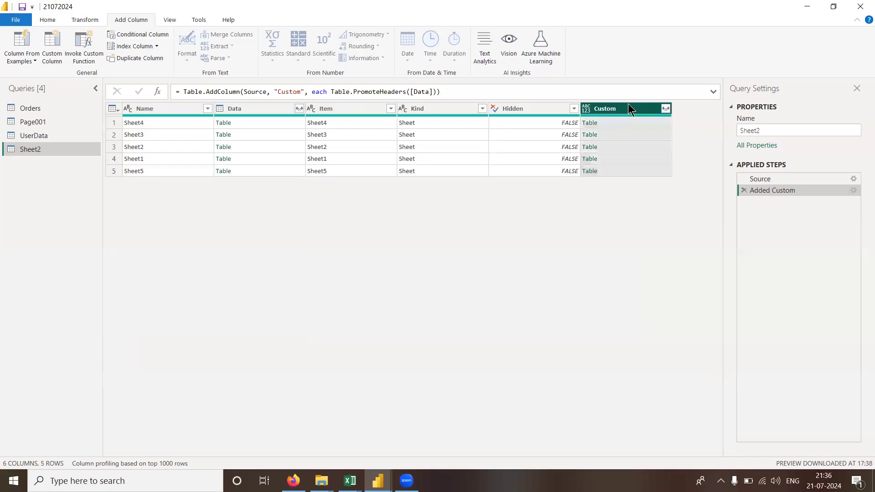
right_click(628, 103)
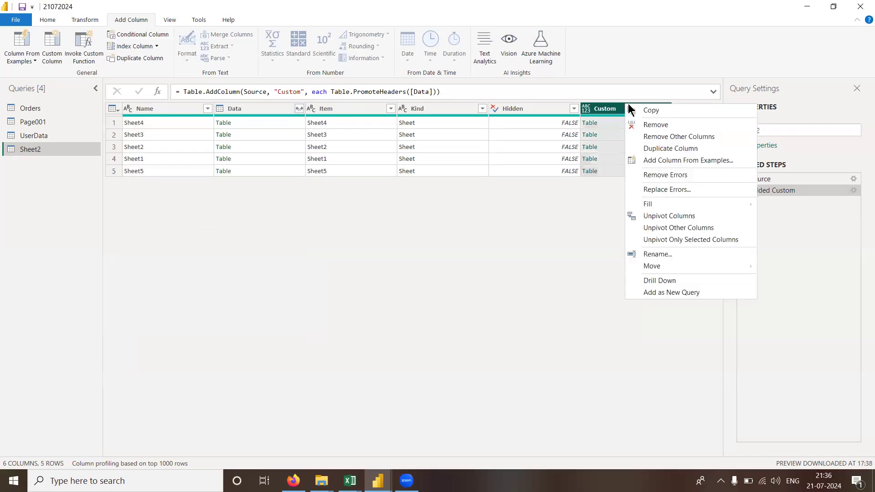
left_click(660, 281)
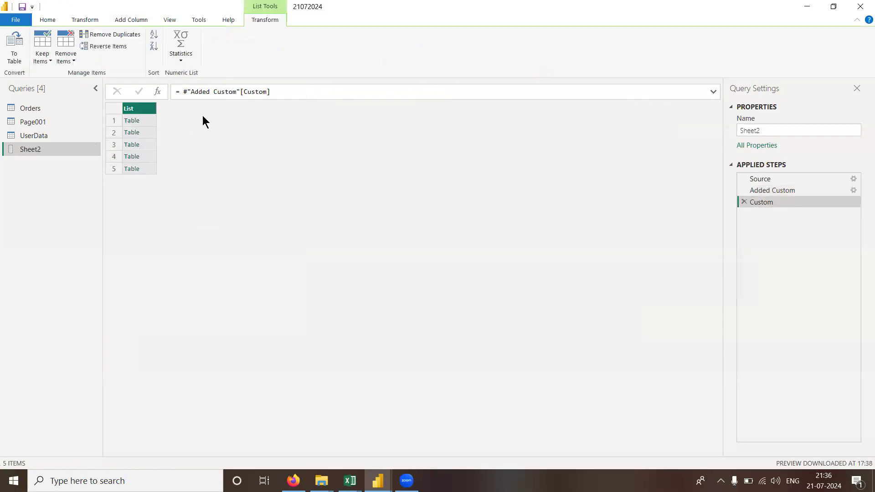
- Edit the Custom step's formula to Table.Combine(#"Added Custom"[Custom]) to append all the sheet tables
left_click(179, 93)
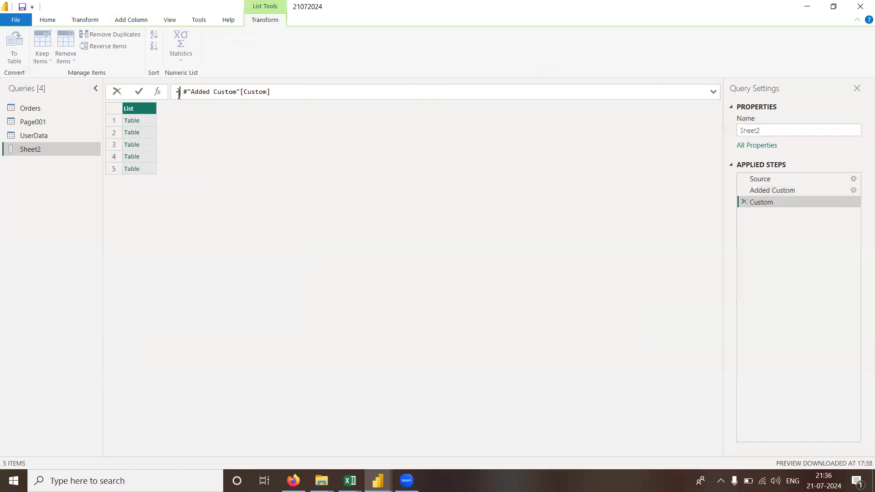
left_click(142, 114)
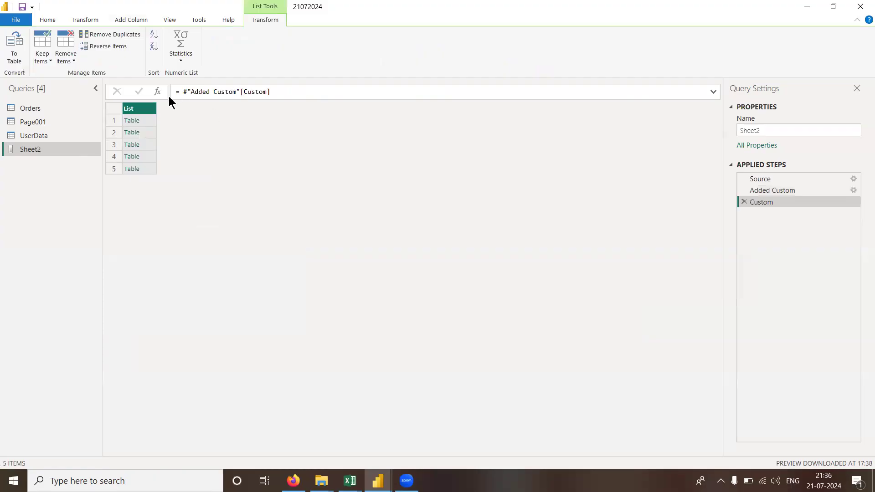
left_click(182, 94)
type("Table")
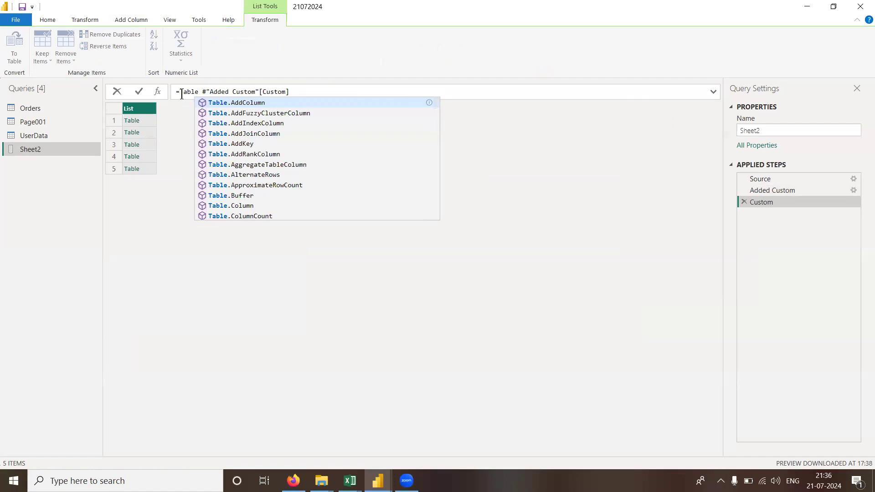
type(".Comb")
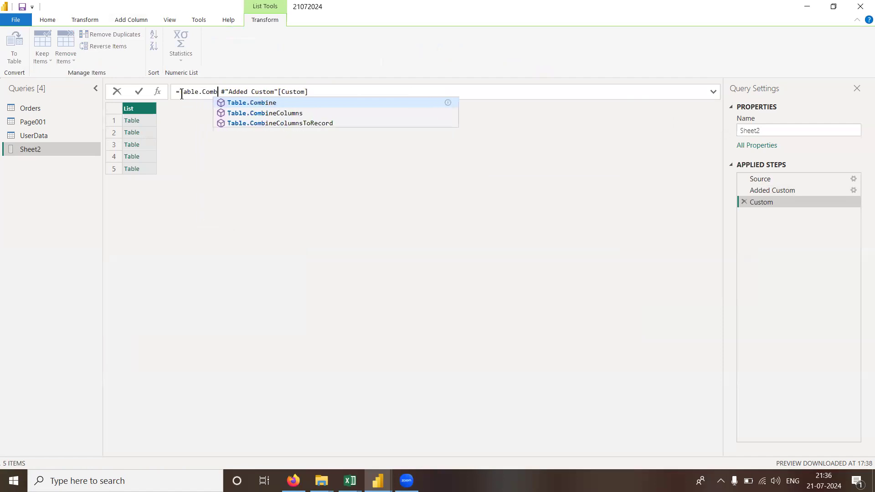
key("Tab")
type("(")
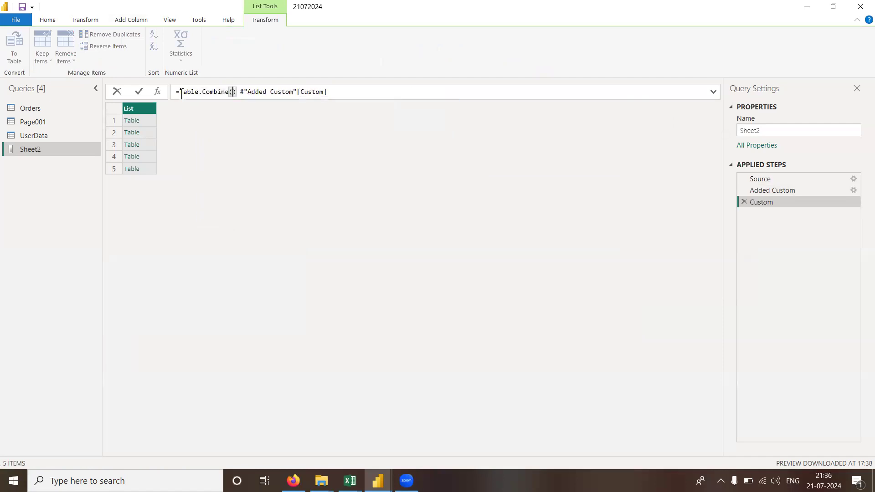
key("Delete")
key("ctrl+Right")
key("ctrl+Right")
key("ctrl+Right")
key("ctrl+Right")
key("ctrl+Right")
key("ctrl+Right")
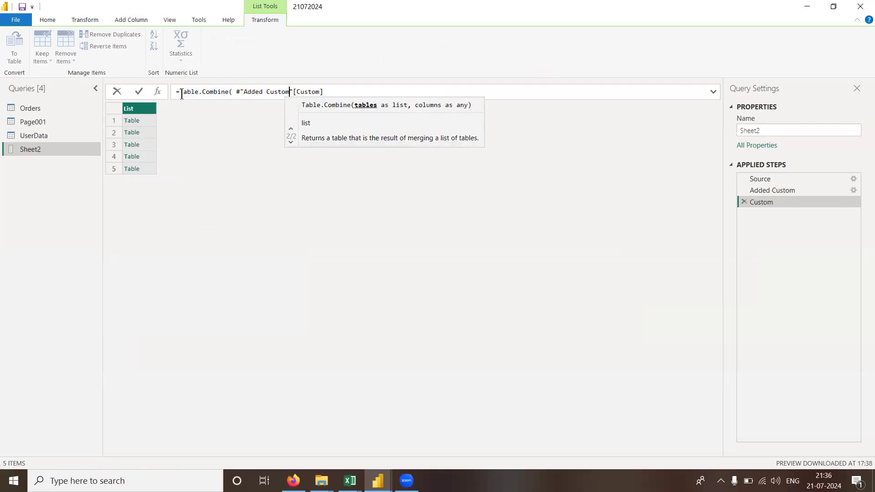
type(")")
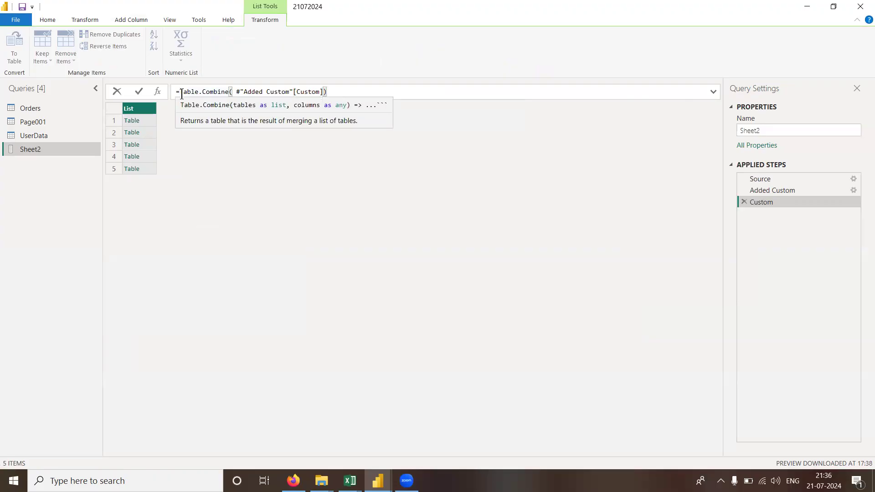
key("Return")
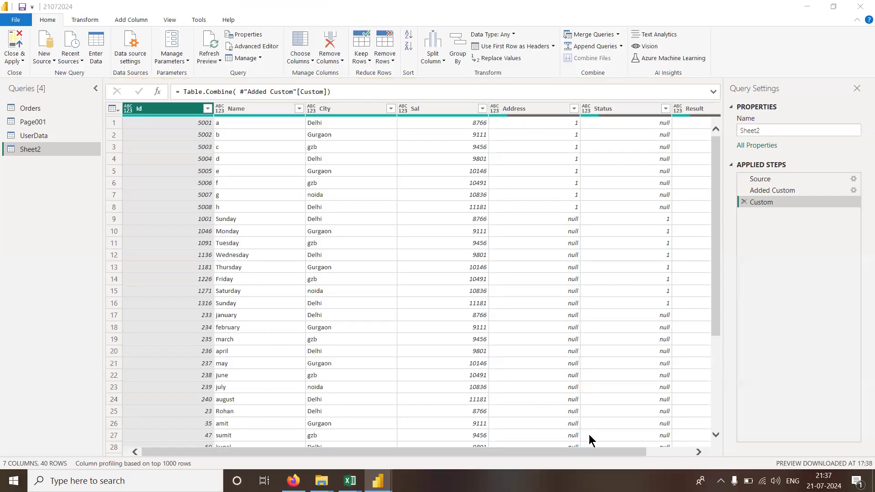
- Look through the combined table's rows and its Address, Status and Result columns
left_click_drag(586, 452, 653, 453)
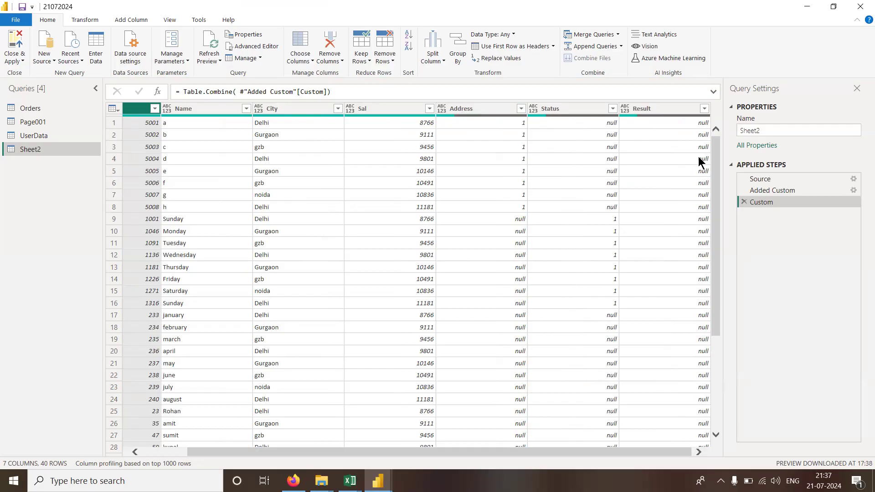
left_click_drag(719, 145, 714, 277)
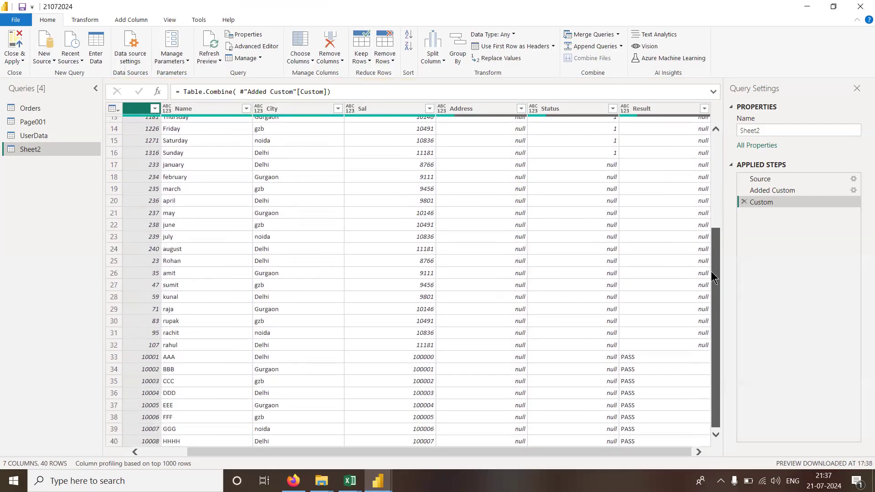
left_click_drag(710, 308, 713, 114)
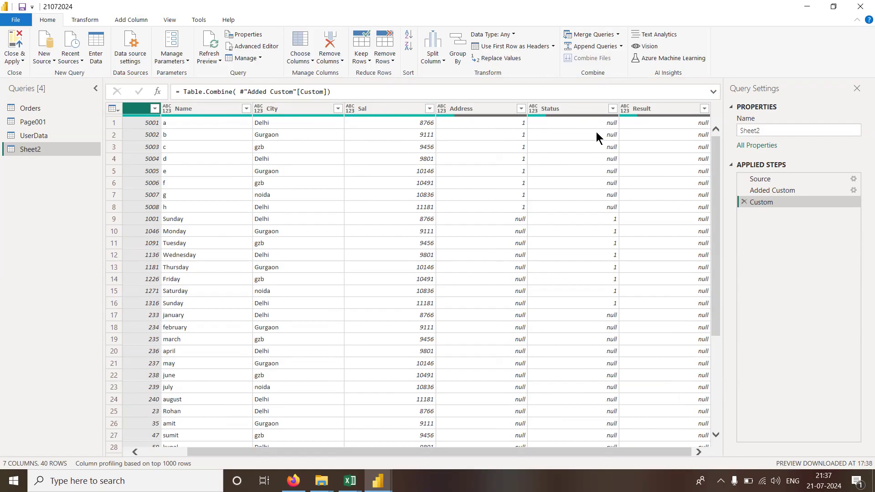
left_click(18, 60)
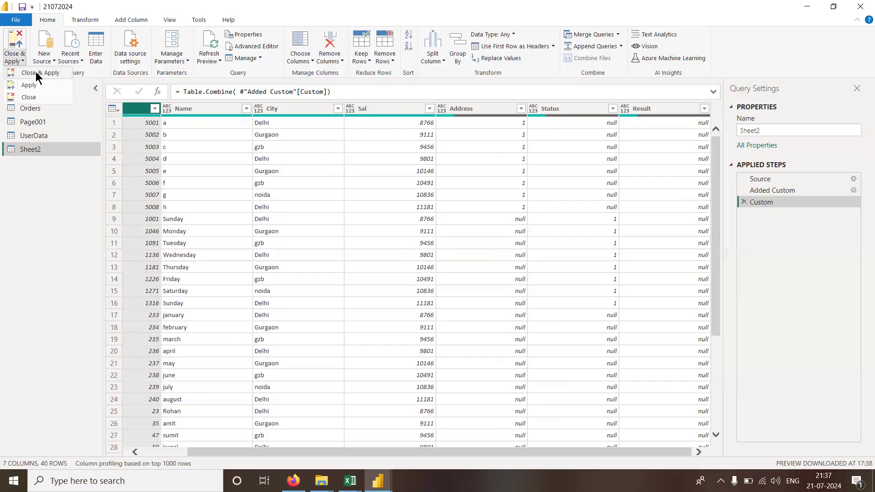
- Switch to the 21072024 workbook in Excel and move Sheet4's City column in front of Id
key("alt+Tab")
key("alt+Tab")
key("Tab")
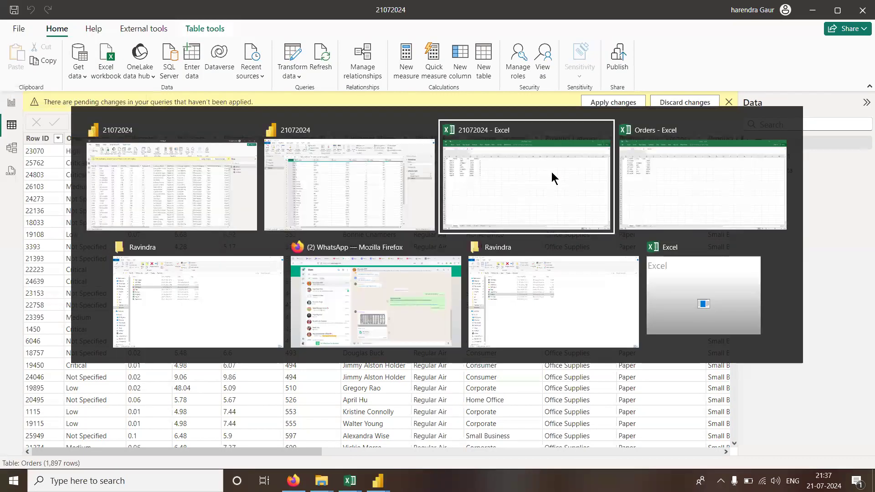
key("Right")
key("Right")
key("ctrl+space")
key("ctrl+c")
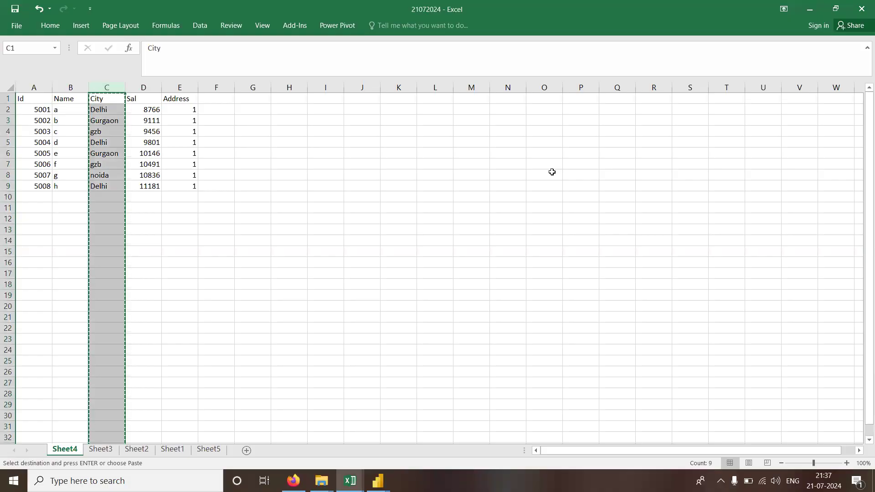
key("Left")
key("Left")
key("ctrl+space")
key("ctrl+plus")
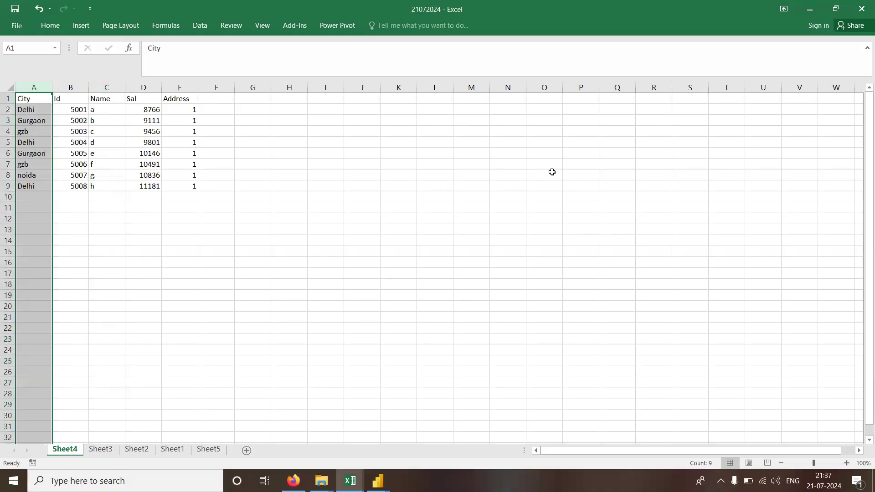
- Move the Sal column on Sheet5 in front of the Id column
key("ctrl+Page_Down")
key("ctrl+Page_Down")
key("ctrl+Page_Down")
key("ctrl+Page_Down")
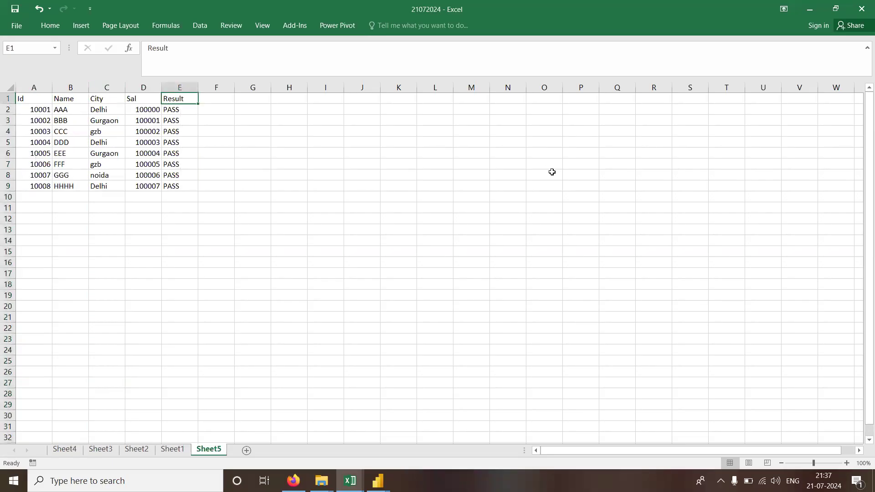
key("Left")
key("ctrl+space")
key("ctrl+c")
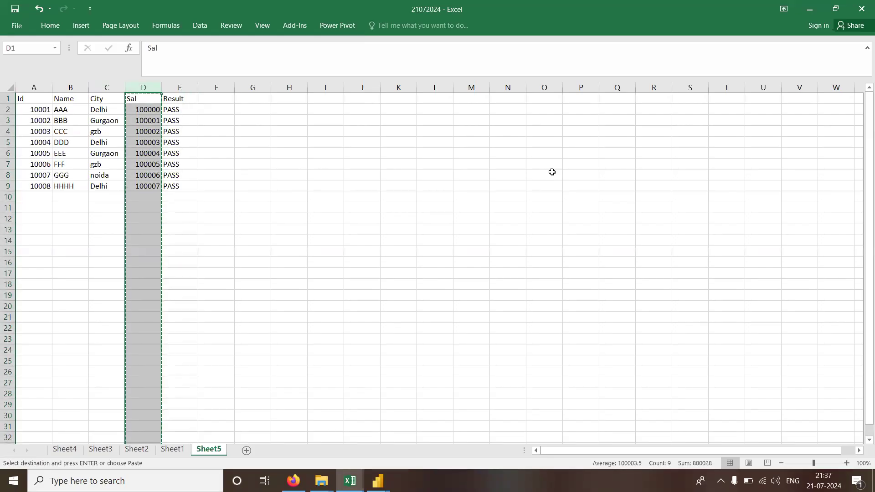
key("Left")
key("Left")
key("Left")
key("ctrl+space")
key("ctrl+plus")
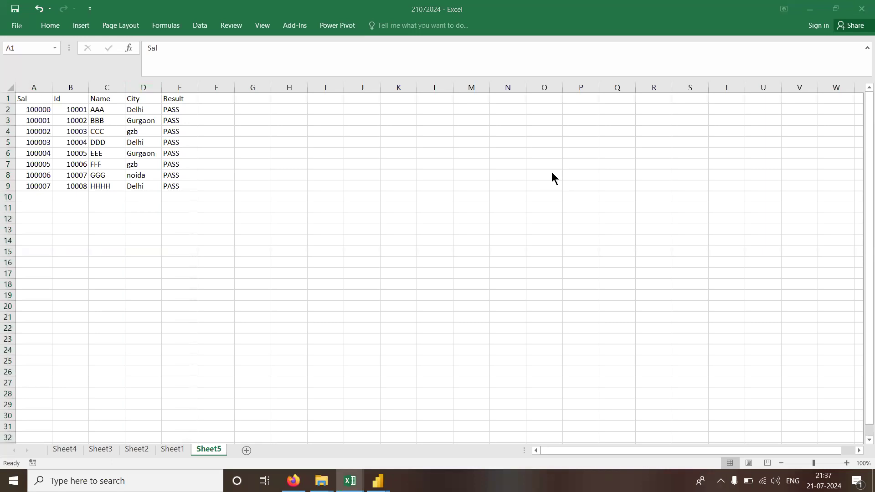
- Switch back to the Power Query Editor and refresh the Sheet2 query's preview
key("alt+Tab")
key("alt+Tab")
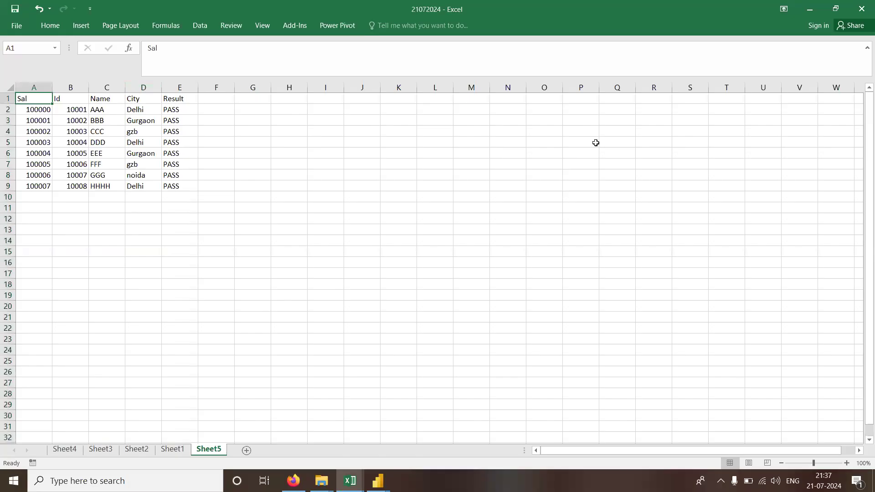
key("alt+Tab")
key("alt+Tab")
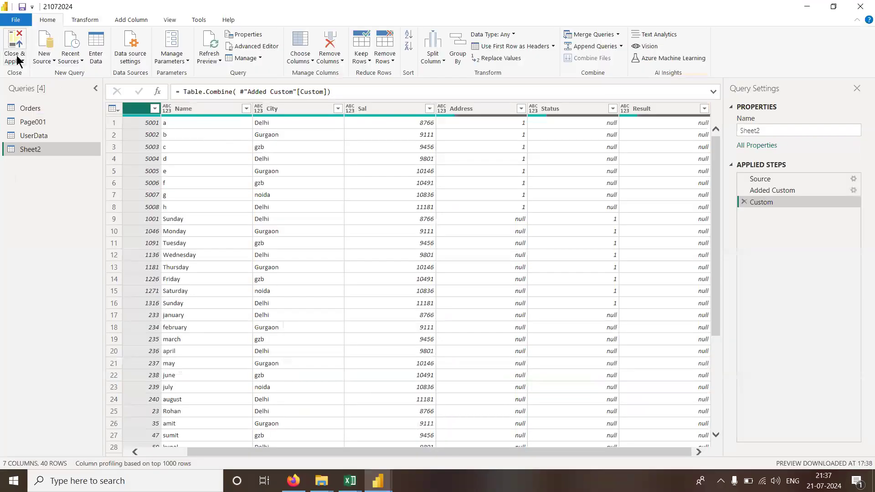
left_click(213, 60)
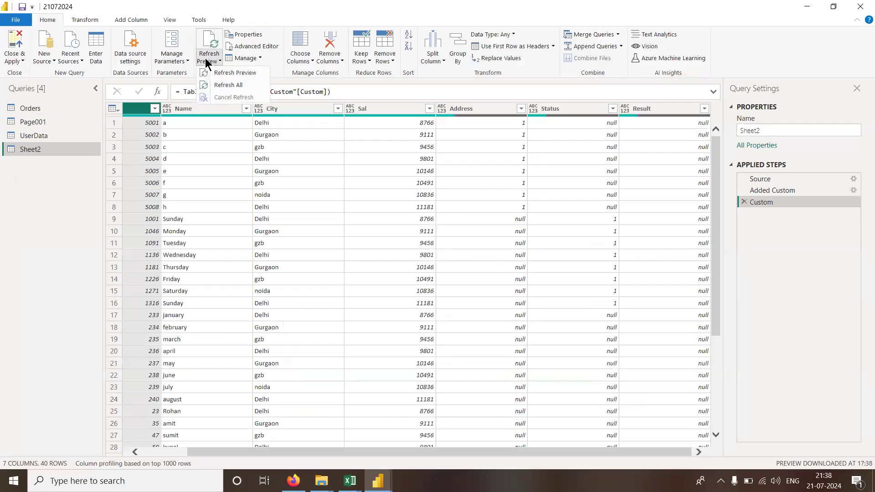
left_click(222, 73)
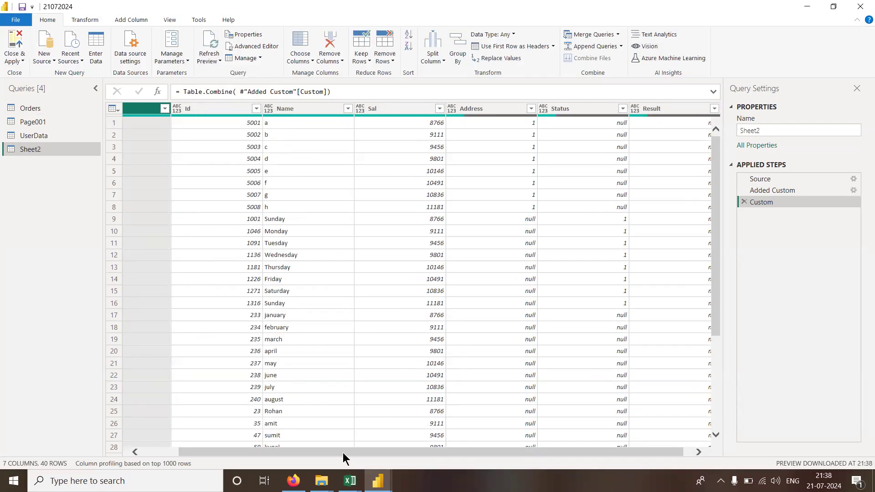
- Compare the refreshed query's column order with the columns of Sheet5 and Sheet4 in the 21072024 workbook
left_click_drag(293, 451, 187, 448)
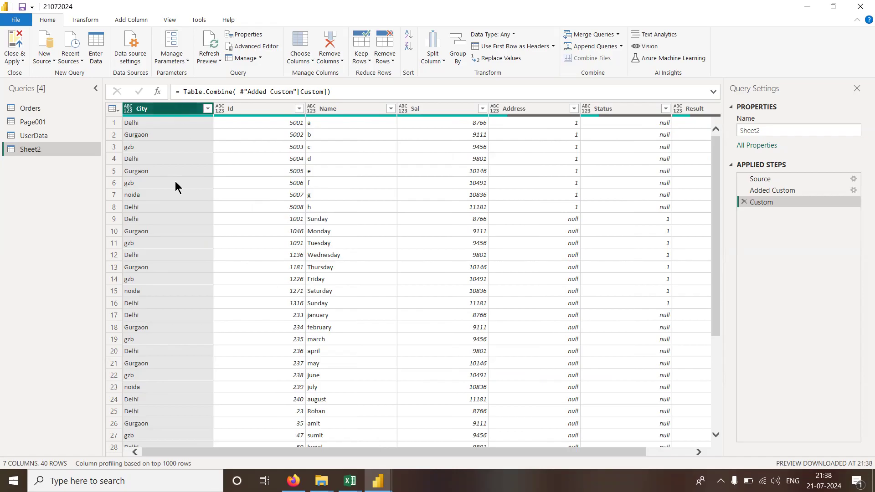
mouse_move(351, 481)
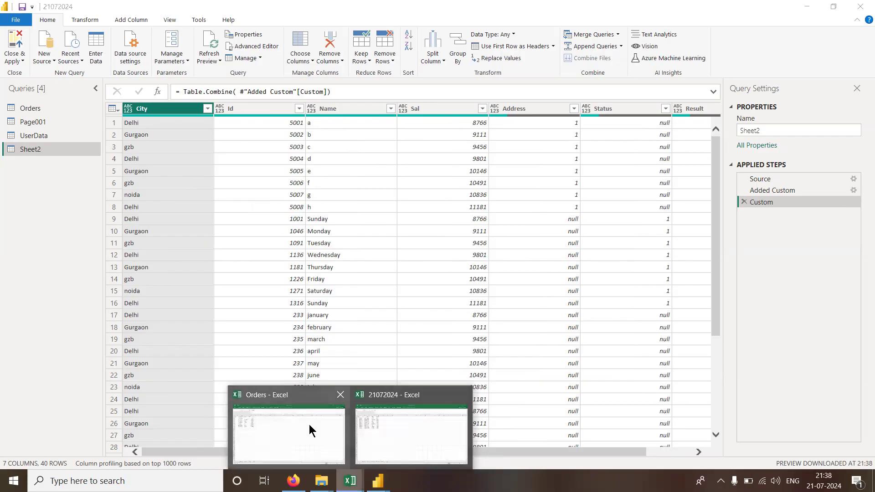
left_click(309, 430)
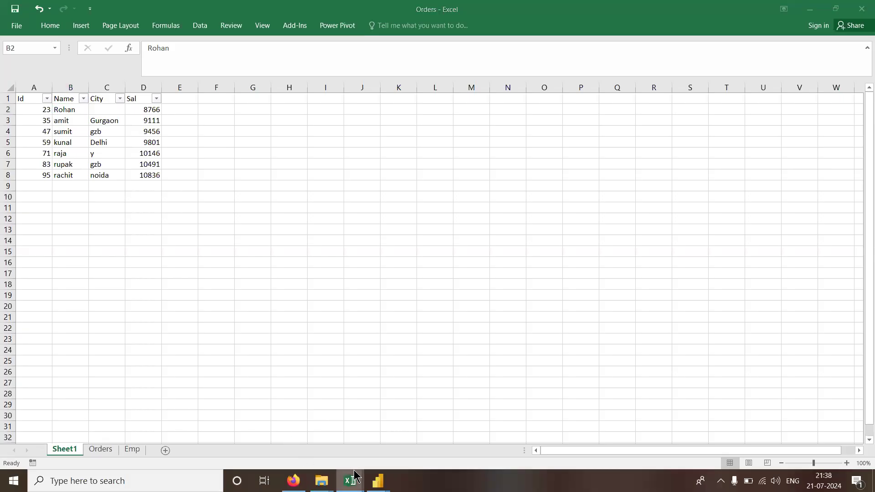
mouse_move(356, 478)
left_click(425, 440)
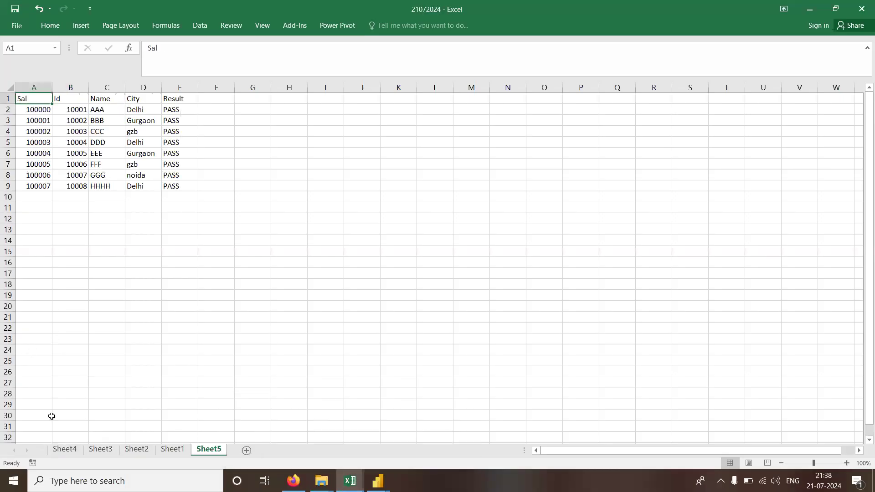
left_click(62, 451)
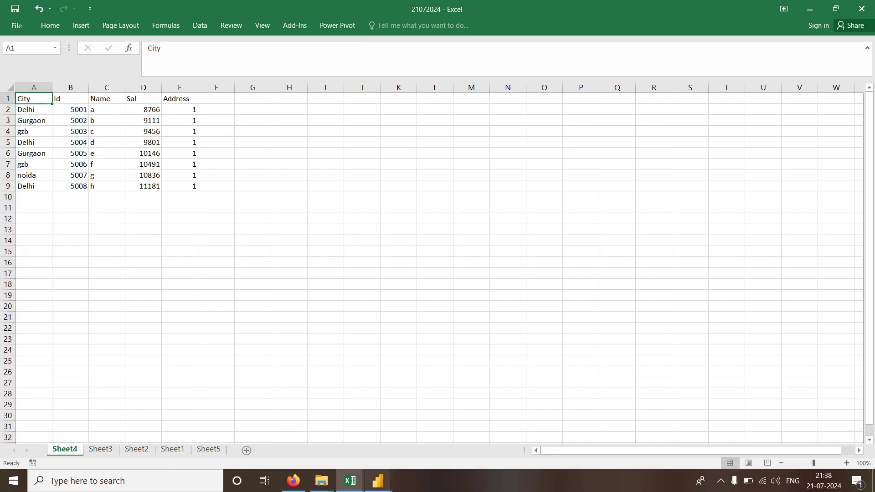
left_click(378, 481)
left_click(410, 436)
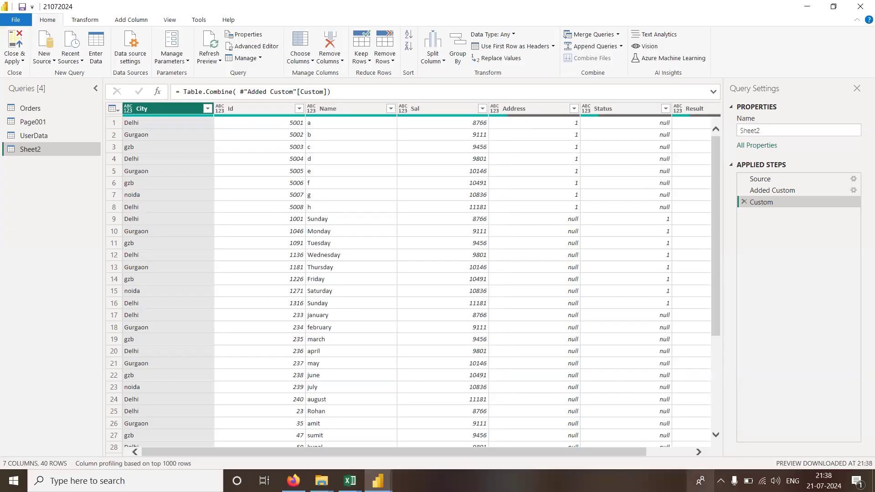
- Check the combined table's last columns, and apply the query changes while closing the Power Query Editor
left_click(699, 452)
left_click(699, 452)
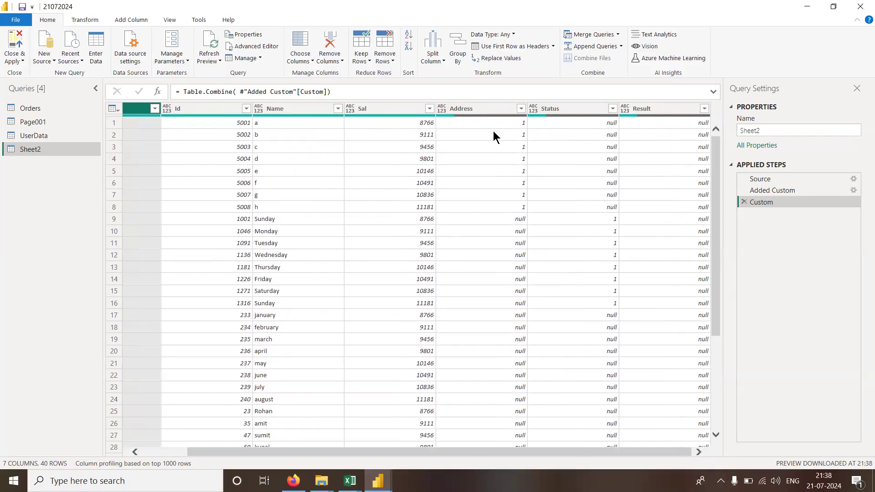
left_click(20, 60)
left_click(31, 74)
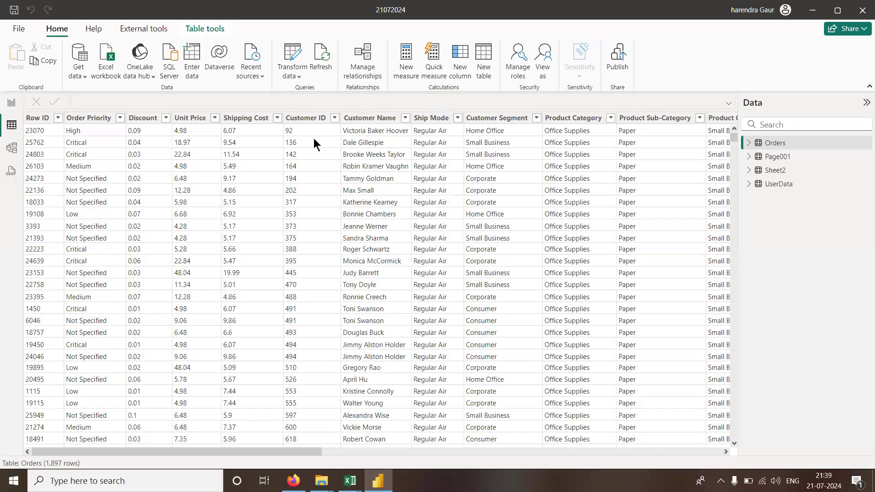
- Reopen the Power Query Editor and rename the Sheet2 query as Multi
left_click(111, 73)
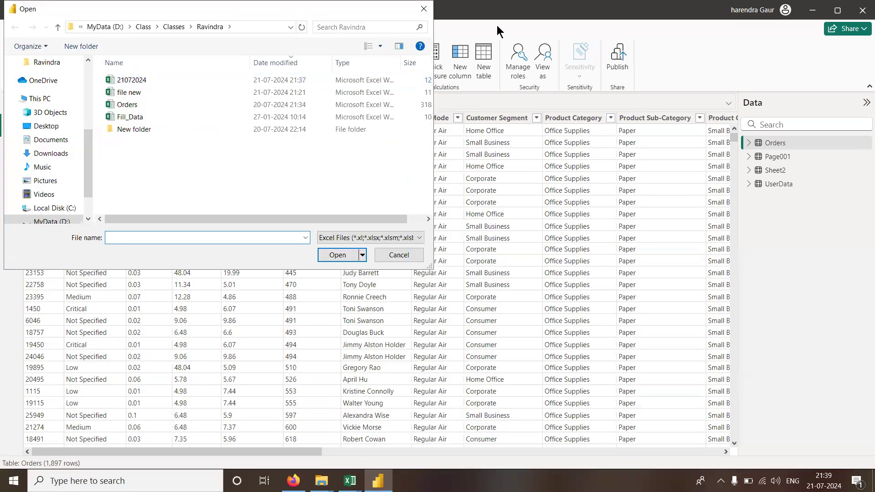
left_click(424, 9)
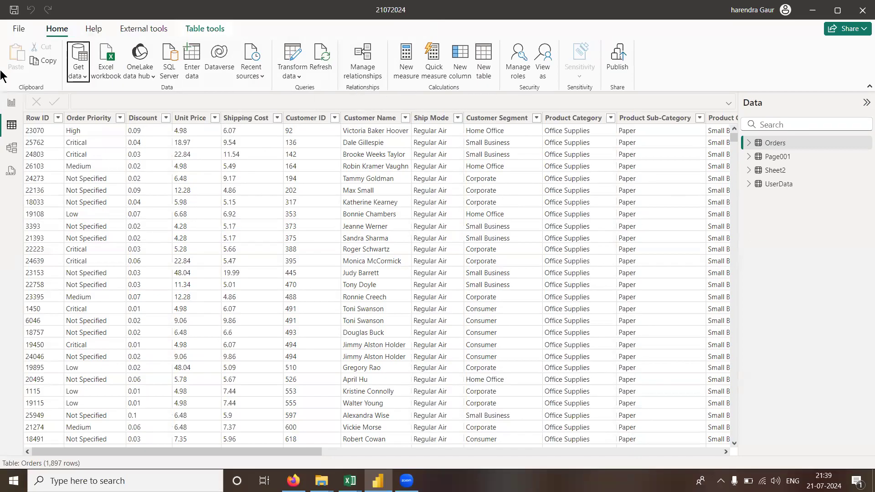
left_click(293, 76)
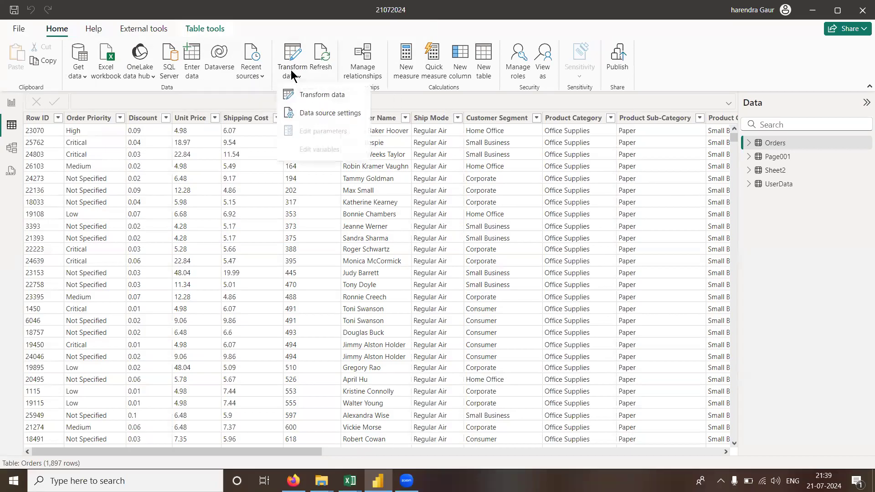
left_click(313, 97)
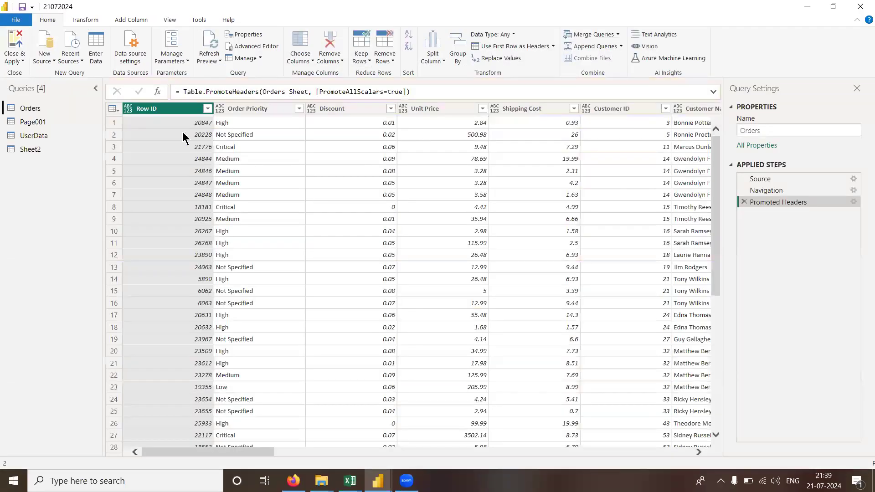
left_click(60, 150)
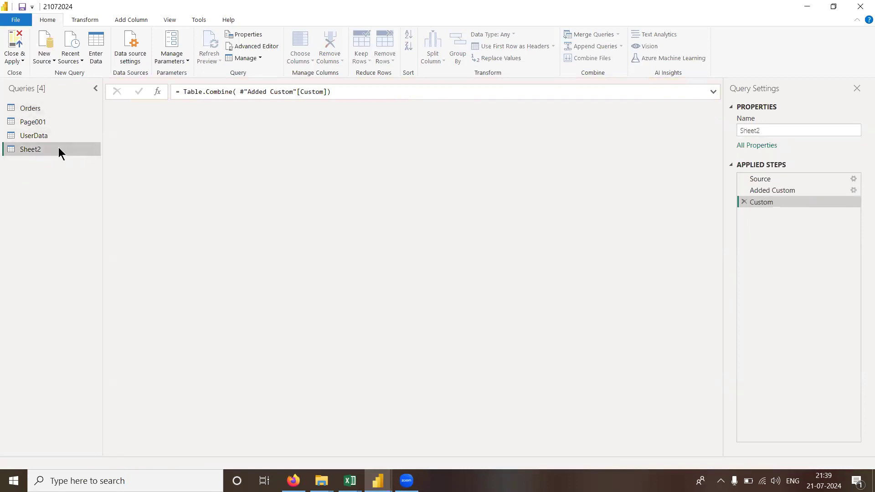
double_click(775, 131)
type("M")
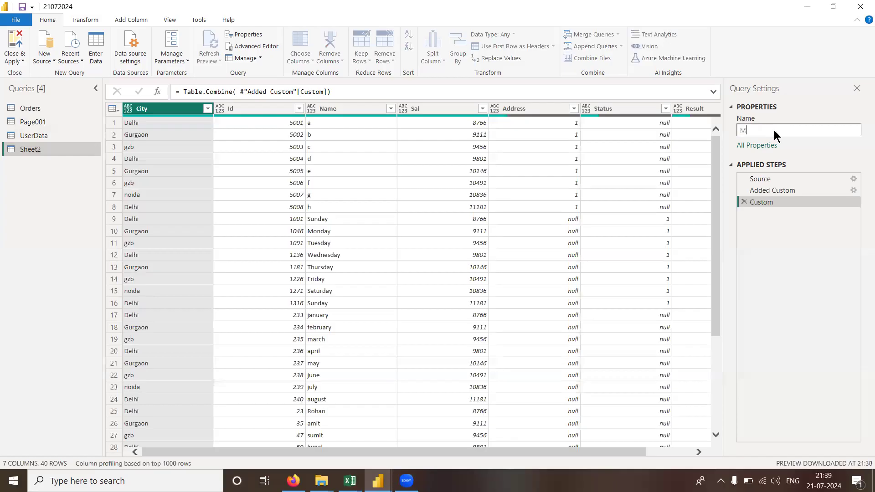
type("ulti")
key("Return")
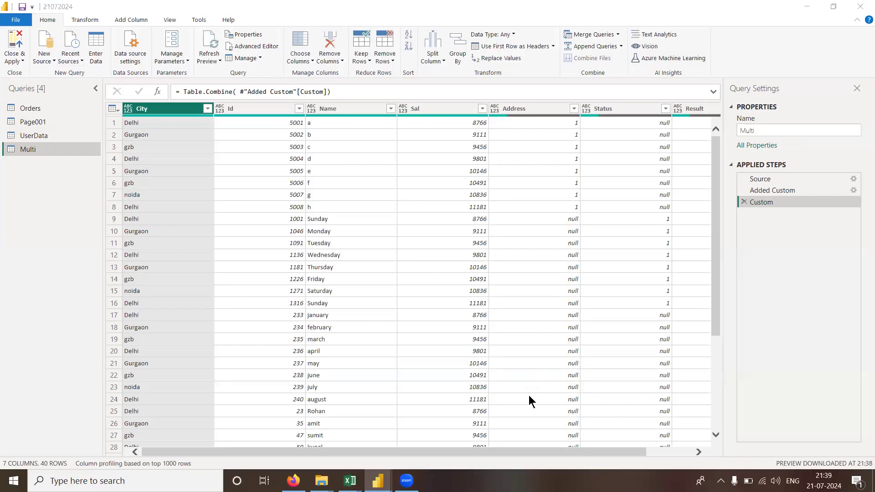
- Look over the Multi and Orders query previews and the column operations available for the Discount column
left_click(526, 160)
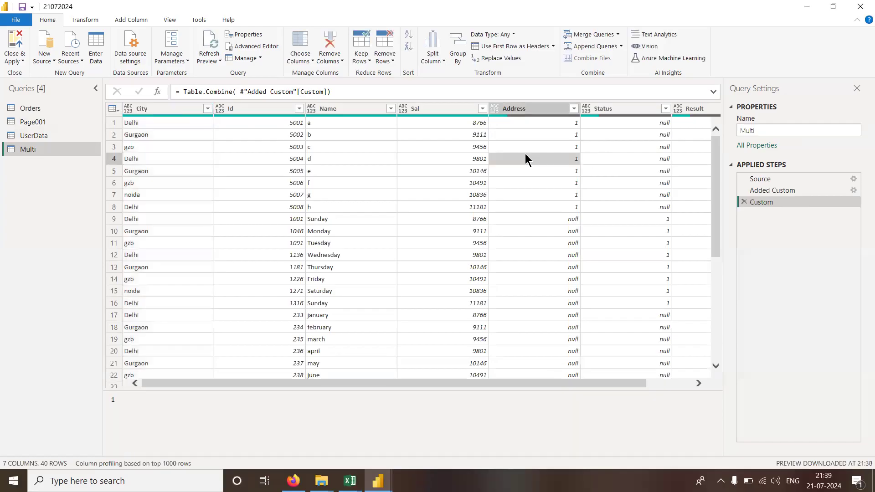
left_click(54, 113)
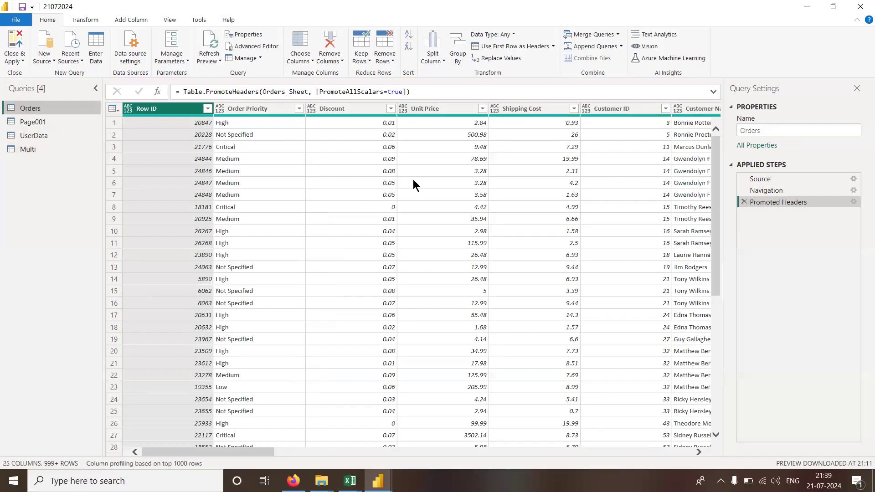
right_click(358, 114)
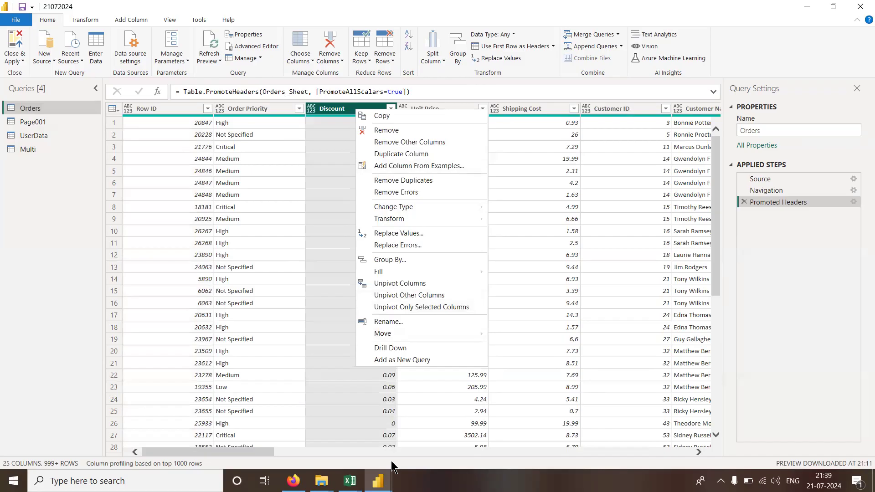
left_click(564, 304)
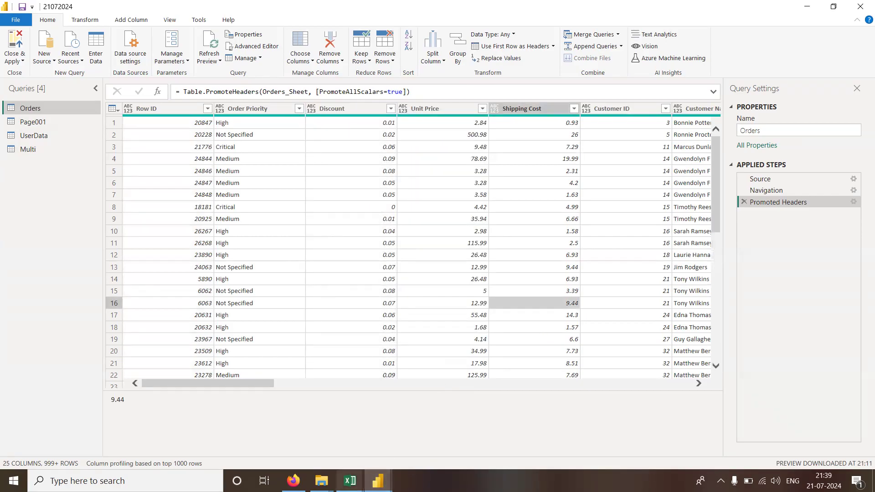
- Switch to File Explorer, open the Power_Content workbook from the Exp folder, and close the 21072024 workbook
mouse_move(321, 481)
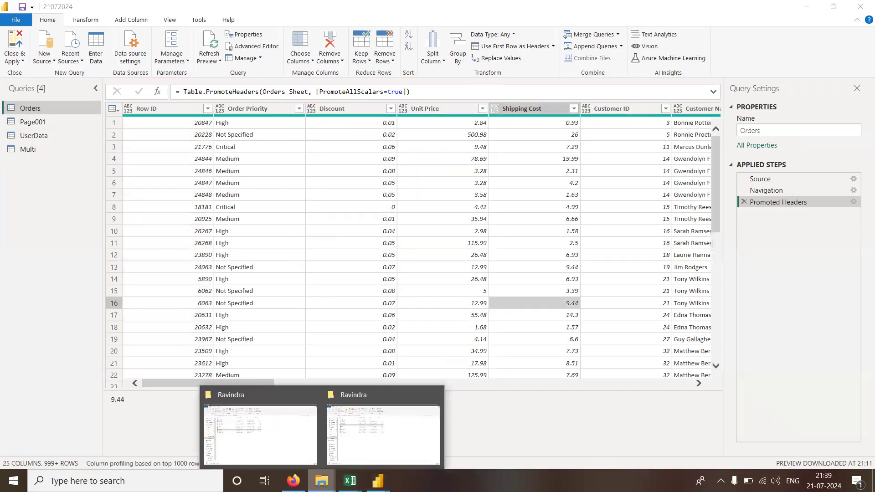
left_click(299, 439)
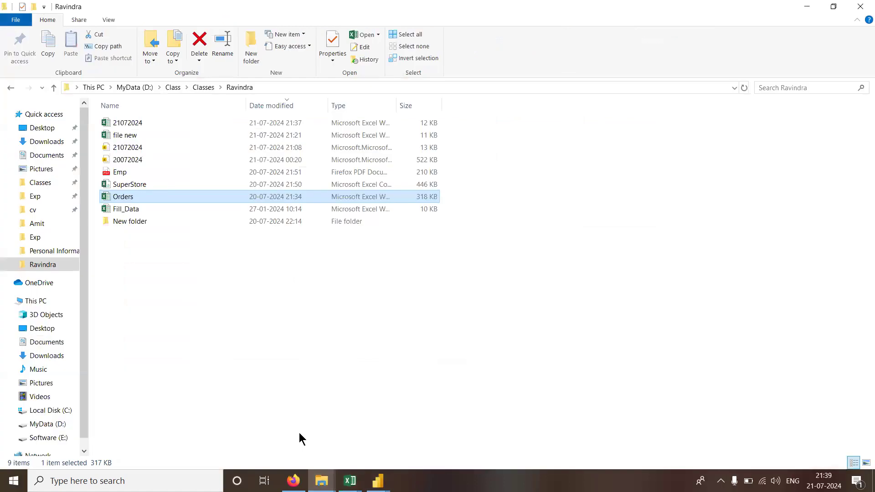
left_click(35, 197)
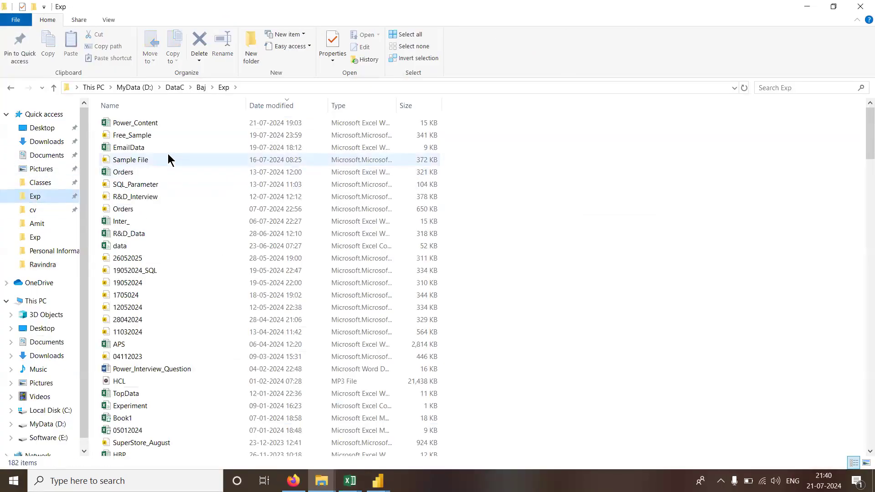
key("Tab")
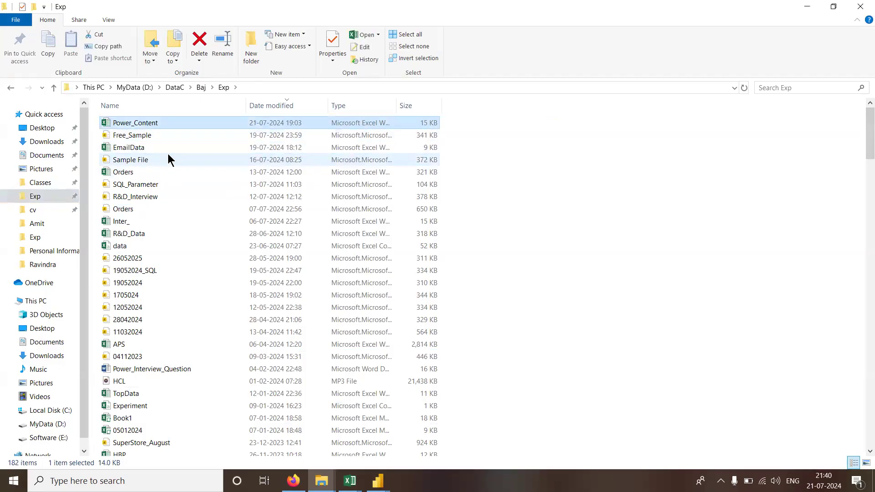
key("Return")
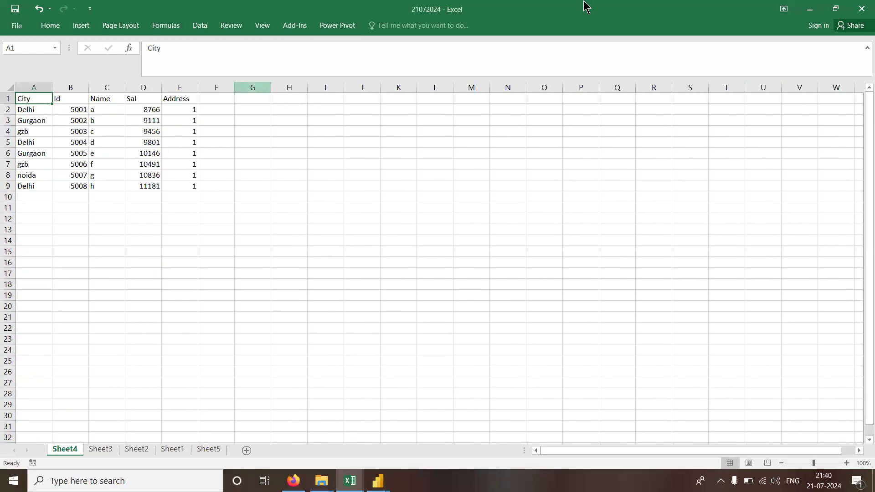
left_click(863, 8)
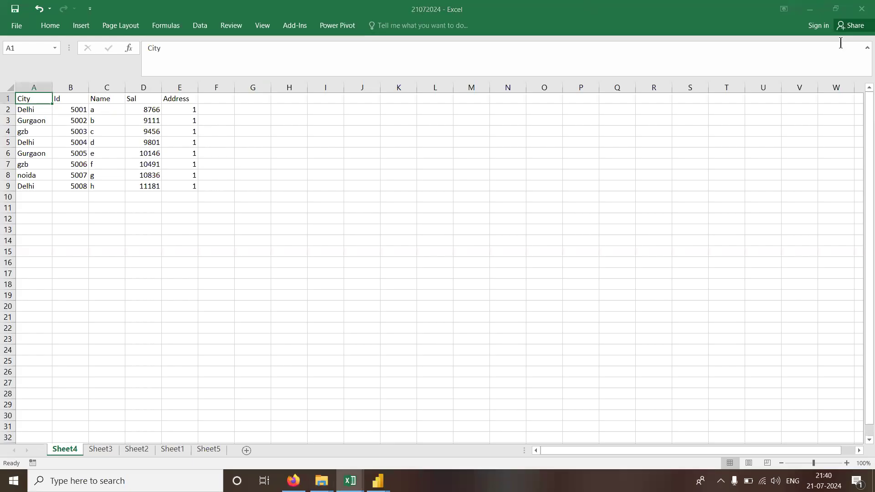
- Read the first topics under Contents of Power BI on Sheet1, down to Query dependency editor
key("Down")
key("Down")
key("Down")
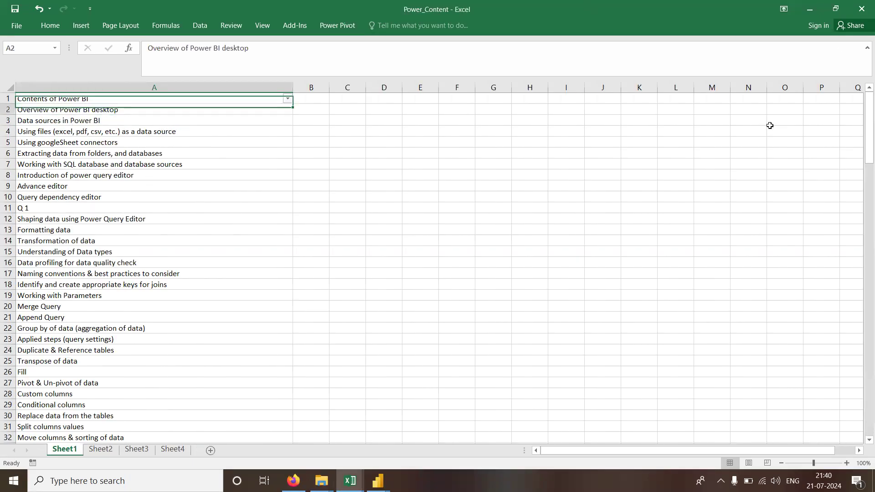
key("Up")
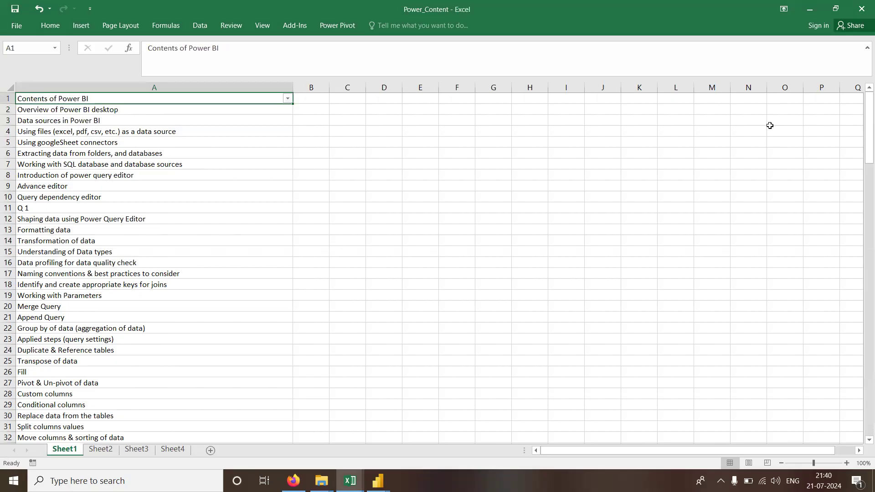
key("Down")
key("Down")
key("Down")
key("Down")
key("Down")
key("Down")
key("Down")
key("Down")
key("Down")
key("Down")
key("Down")
key("Down")
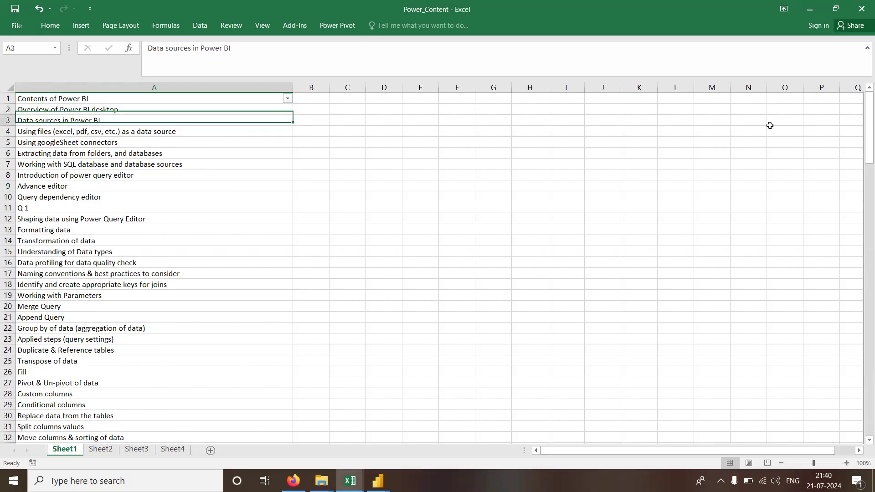
key("Up")
key("Up")
key("Up")
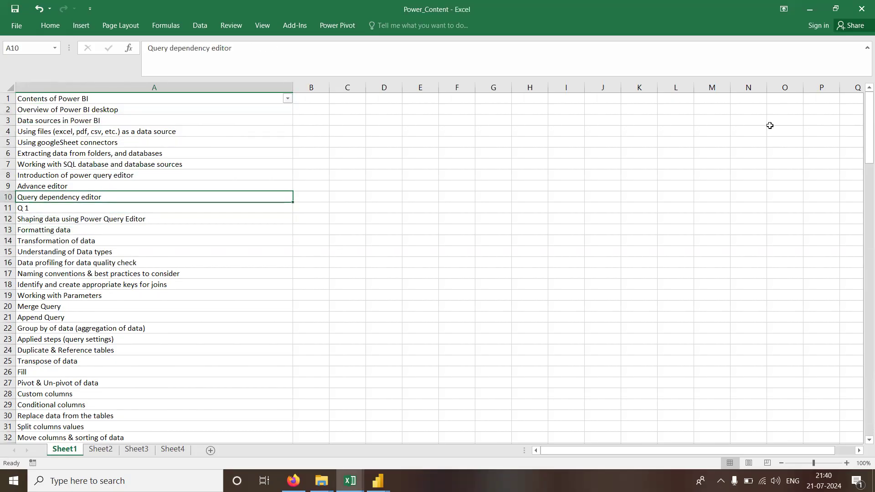
- Select the entire rows from Overview of Power BI desktop through Query dependency editor
key("ctrl+shift+Up")
key("shift+Down")
key("shift+Up")
key("shift+Down")
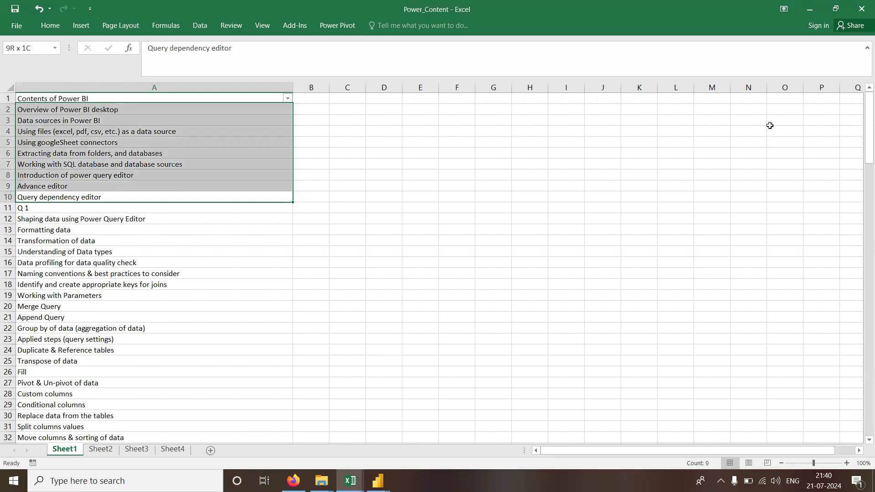
key("shift+space")
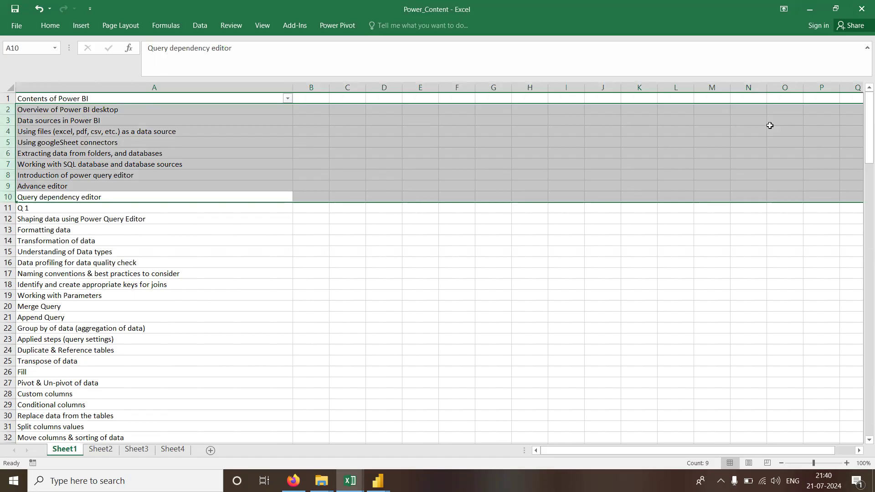
- Go through the opening topics one by one, from Overview of Power BI desktop to using files as a data source
key("Up")
key("Up")
key("Up")
key("Up")
key("Up")
key("Up")
key("Up")
key("Up")
key("Down")
key("Up")
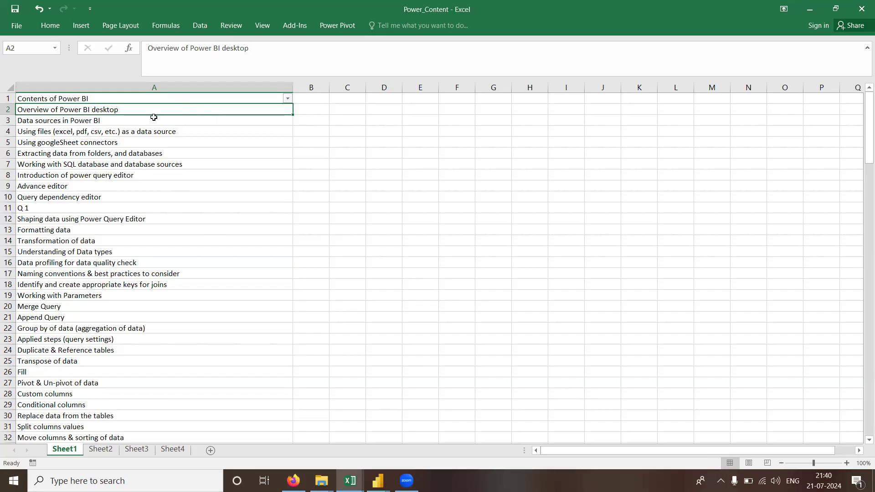
left_click(185, 122)
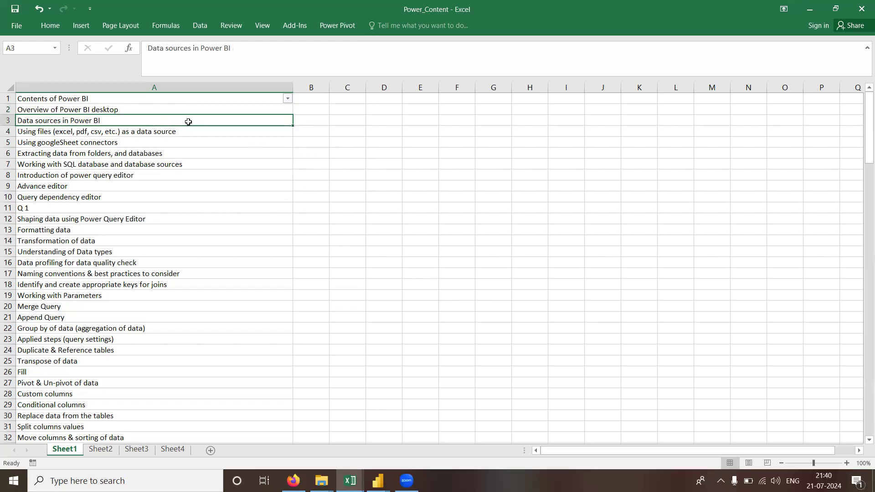
left_click(194, 135)
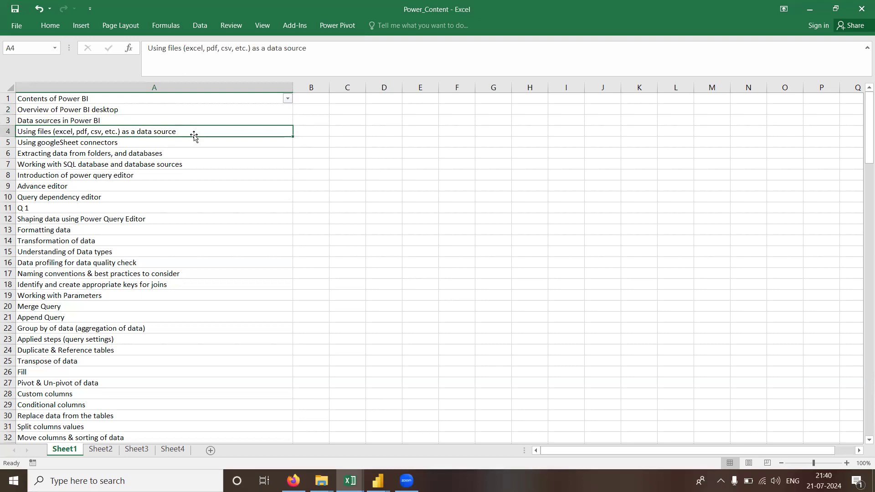